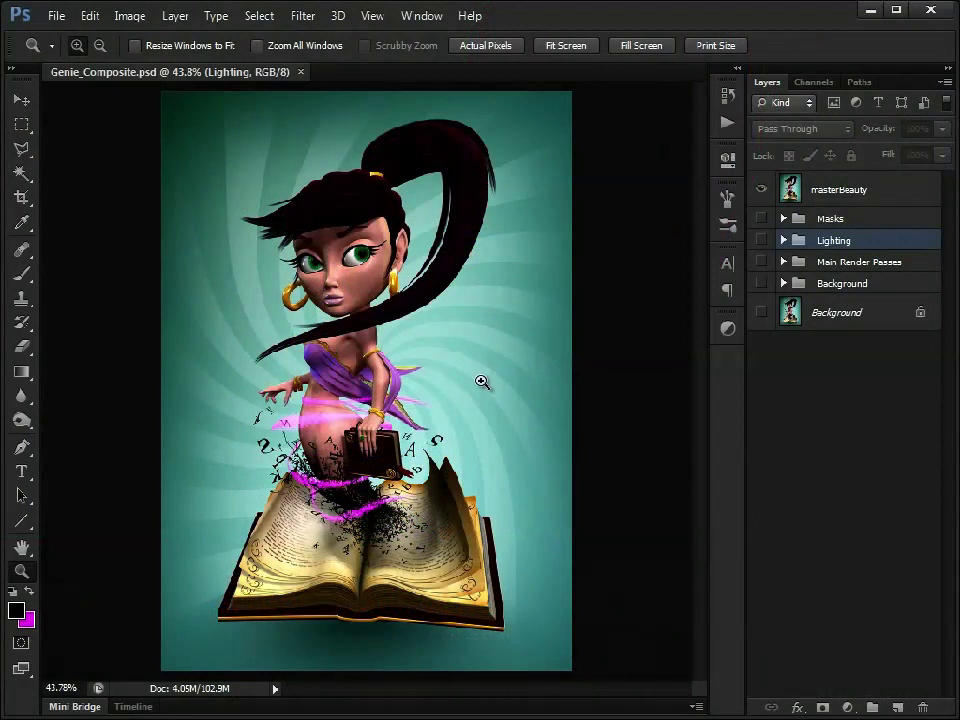
Select the flattened masterBeauty layer in the Layers panel
{"action": "left_click", "coordinate": [873, 190]}
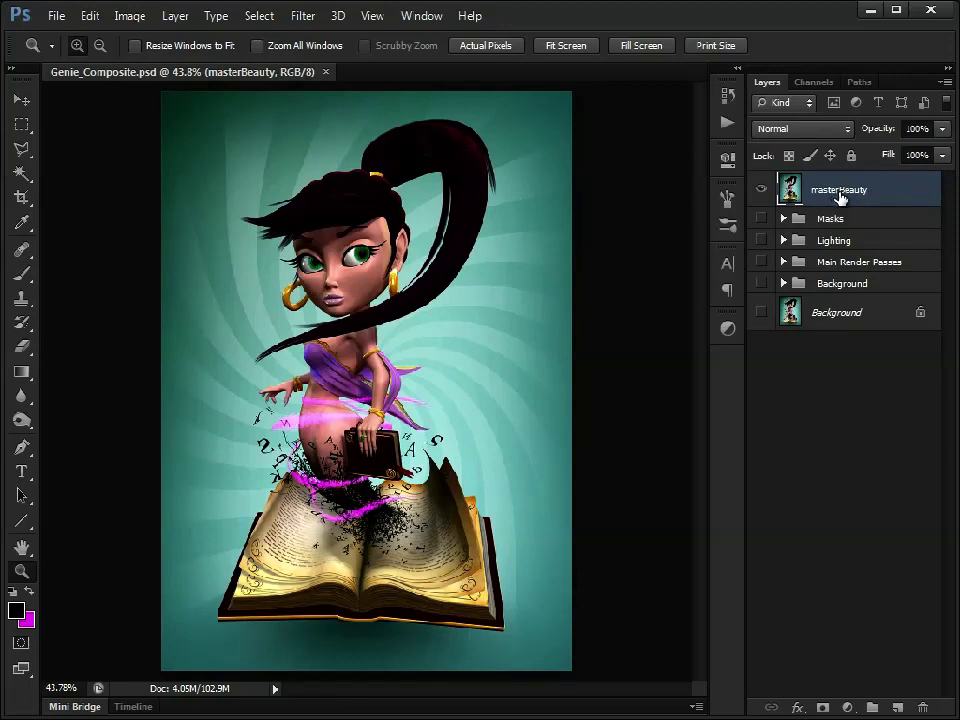
Hide masterBeauty and show the Background group's swirl backdrop instead
{"action": "left_click", "coordinate": [757, 189]}
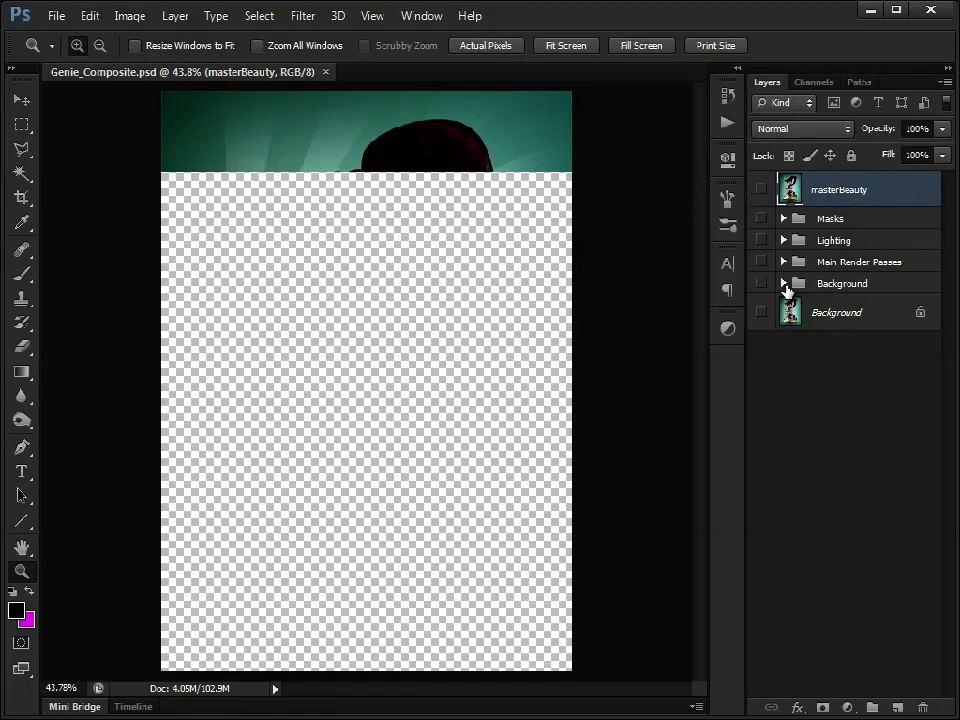
{"action": "left_click", "coordinate": [761, 284]}
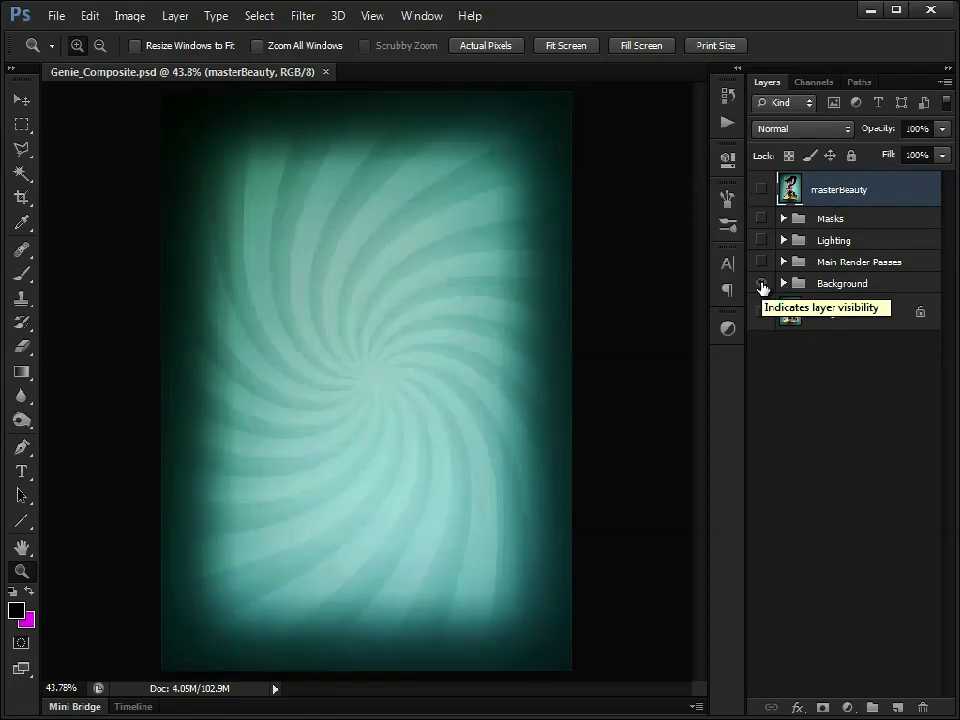
{"action": "left_click", "coordinate": [784, 284]}
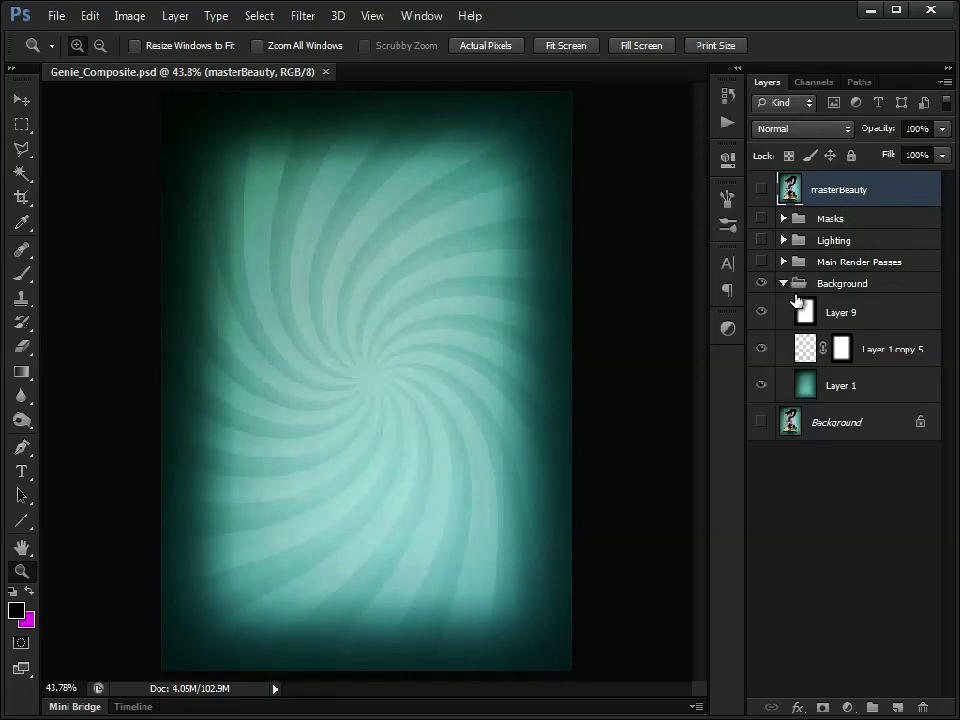
{"action": "left_click", "coordinate": [783, 284]}
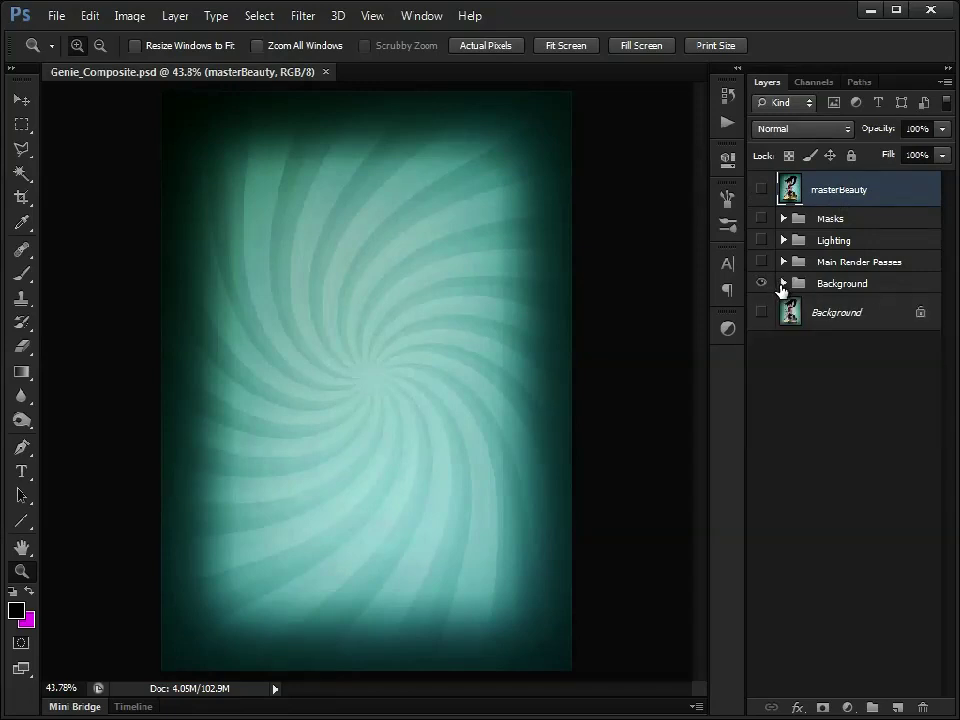
Expand and show the Main Render Passes group, selecting its beautyNoReflectRefract layer
{"action": "left_click", "coordinate": [783, 261]}
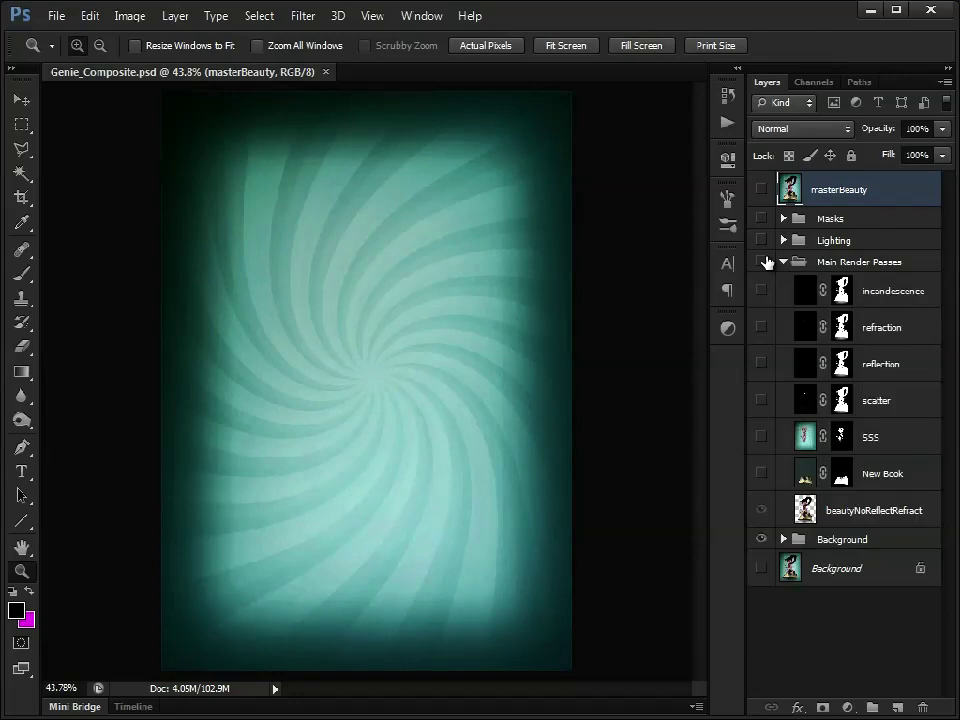
{"action": "left_click", "coordinate": [761, 262]}
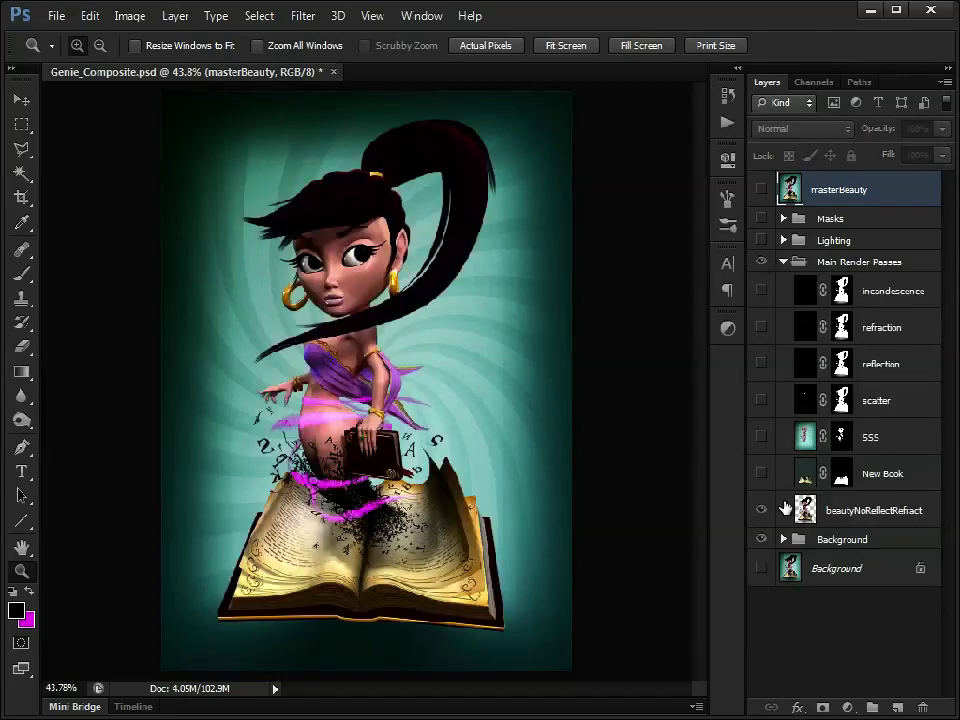
{"action": "left_click", "coordinate": [866, 510]}
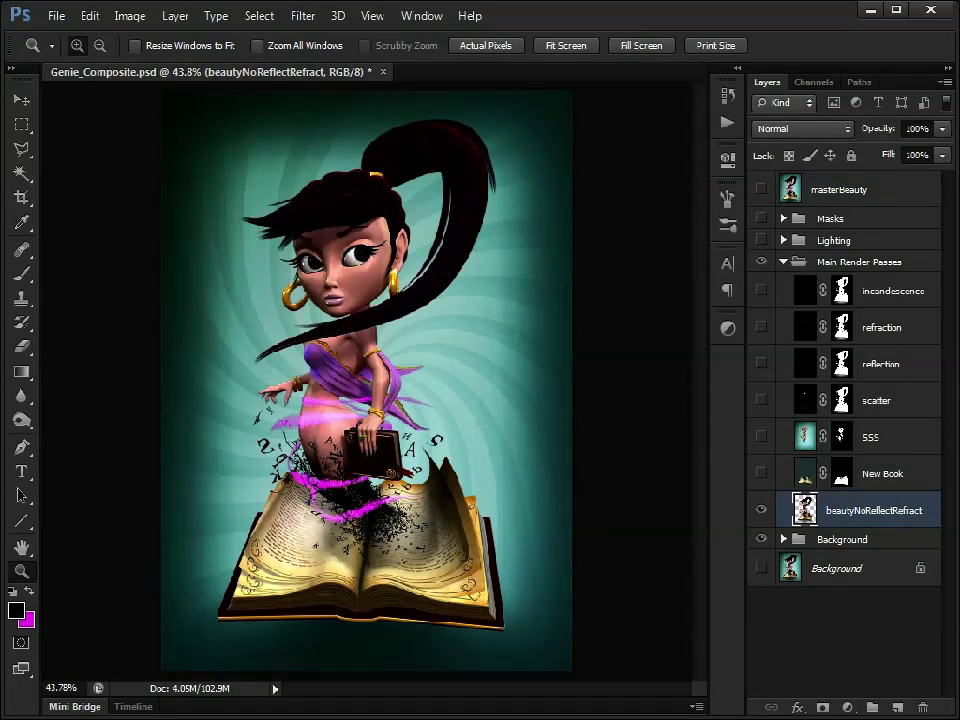
Turn on the New Book pass after comparing it on and off, then select SSS
{"action": "left_click", "coordinate": [912, 478]}
{"action": "left_click", "coordinate": [885, 439]}
{"action": "left_click", "coordinate": [885, 474]}
{"action": "left_click", "coordinate": [892, 440]}
{"action": "left_click", "coordinate": [891, 476]}
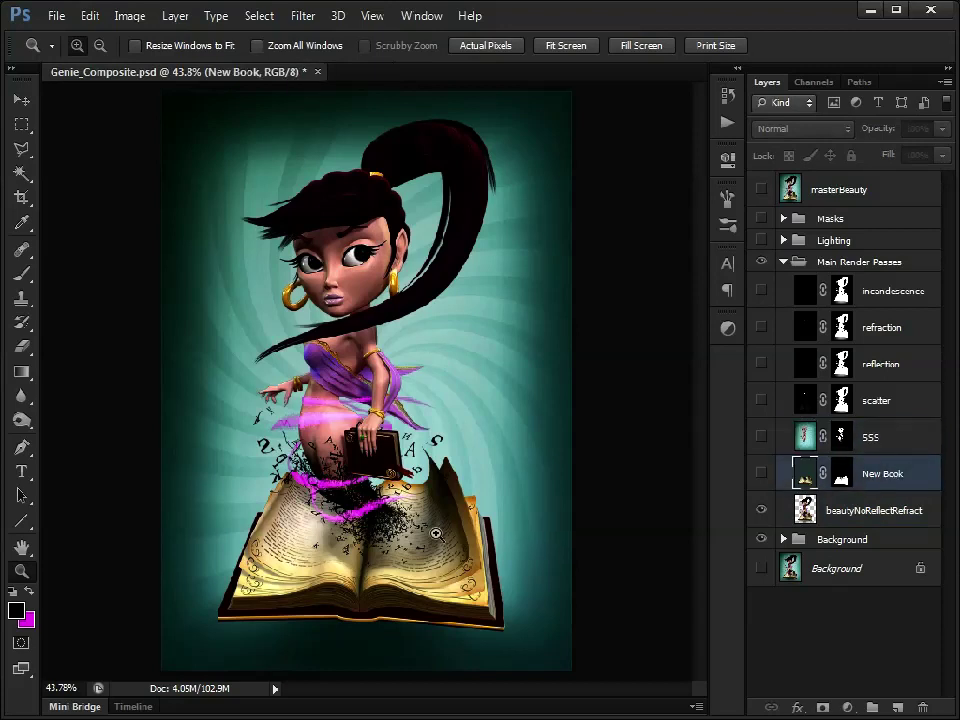
{"action": "left_click", "coordinate": [761, 475]}
{"action": "left_click", "coordinate": [762, 477]}
{"action": "left_click", "coordinate": [762, 477]}
{"action": "left_click", "coordinate": [762, 477]}
{"action": "left_click", "coordinate": [762, 477]}
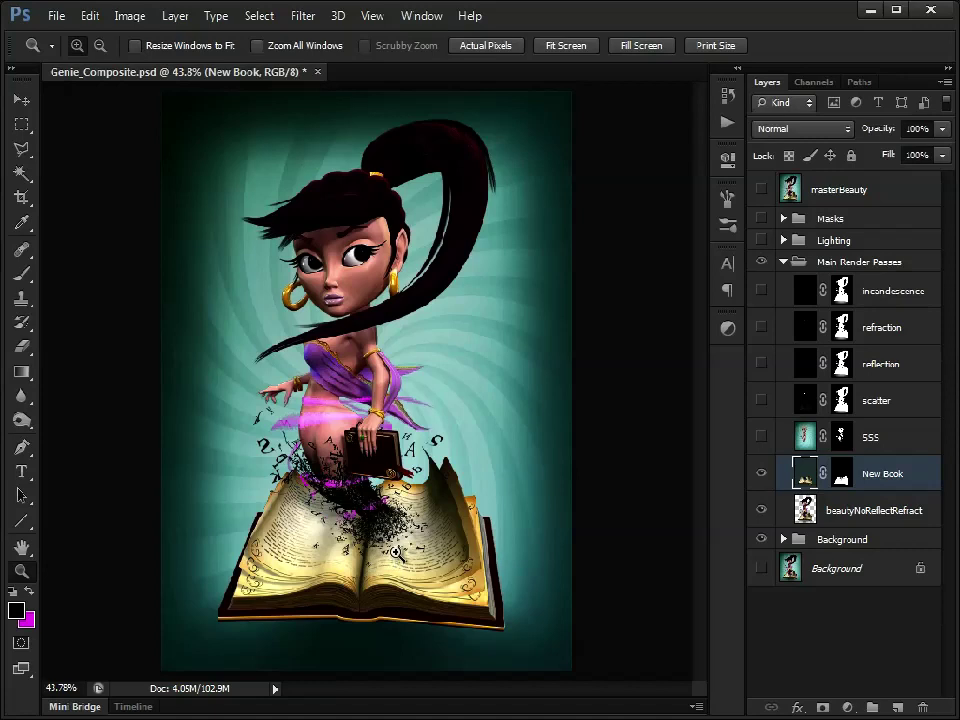
{"action": "left_click", "coordinate": [888, 442]}
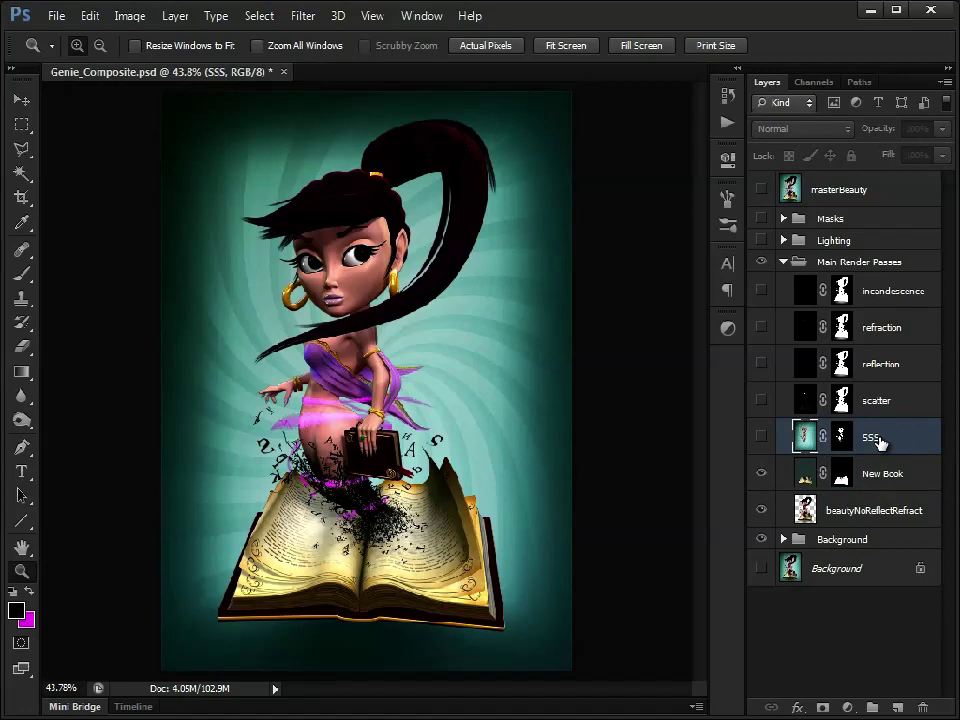
Turn on the SSS subsurface pass, comparing the composite with and without it
{"action": "left_click", "coordinate": [761, 437]}
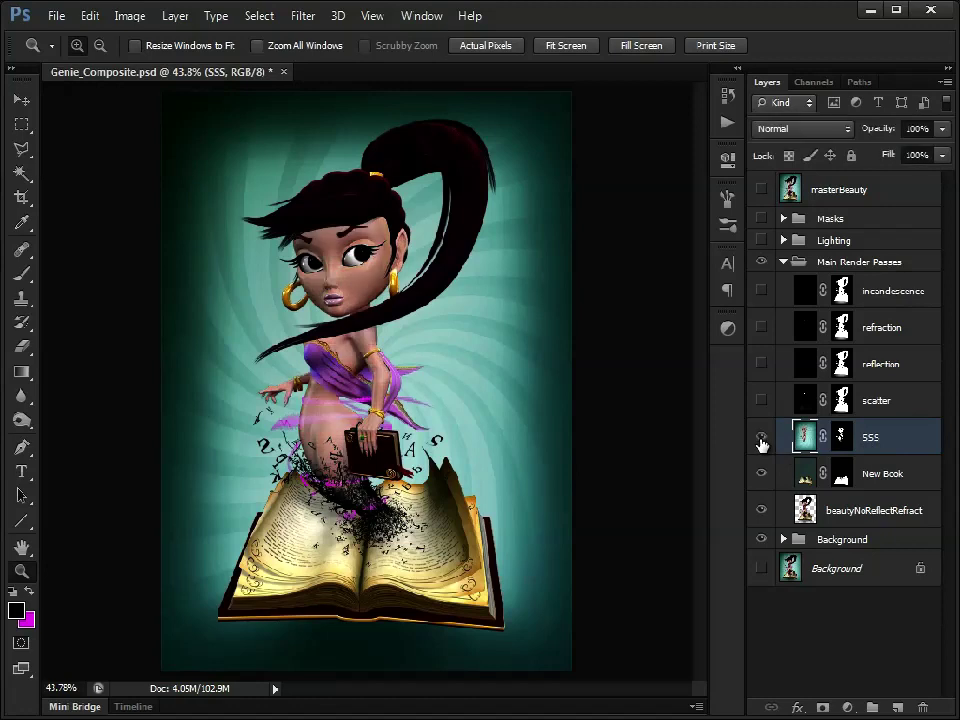
{"action": "left_click", "coordinate": [761, 440]}
{"action": "left_click", "coordinate": [761, 440]}
{"action": "left_click", "coordinate": [761, 439]}
{"action": "left_click", "coordinate": [761, 439]}
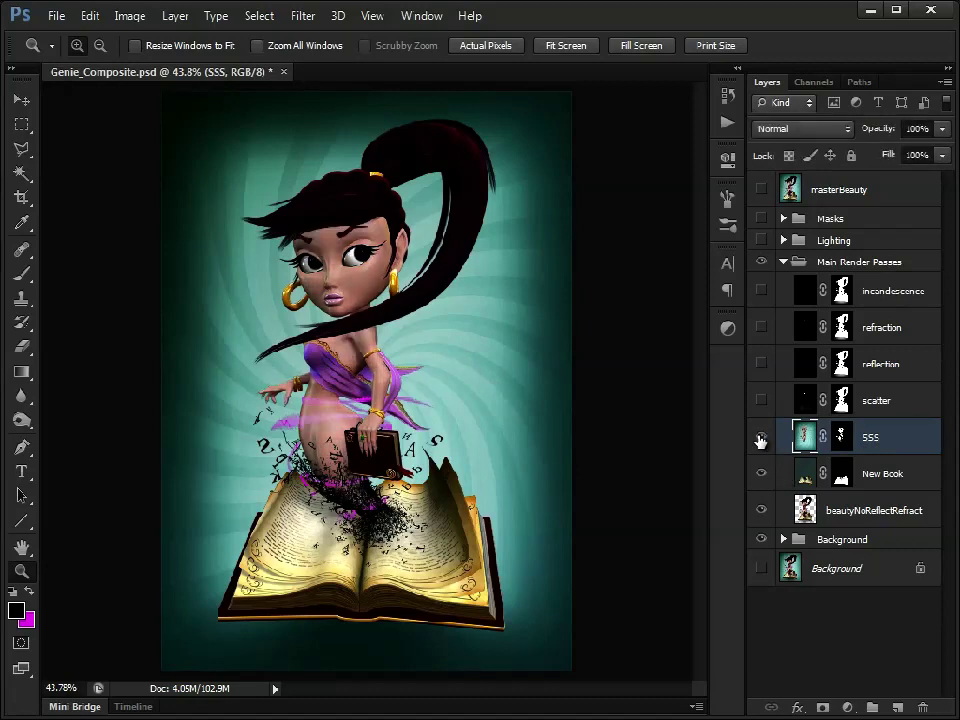
Disable and re-enable the SSS layer mask to compare the unmasked pass
{"action": "left_click", "coordinate": [842, 437]}
{"action": "right_click", "coordinate": [848, 440]}
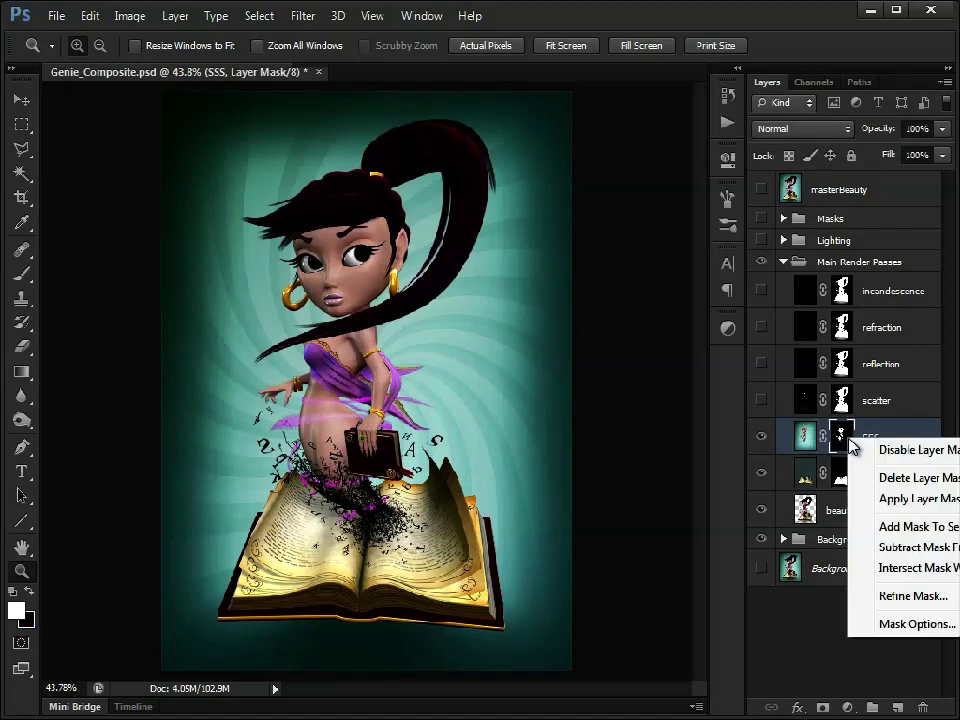
{"action": "left_click", "coordinate": [942, 452]}
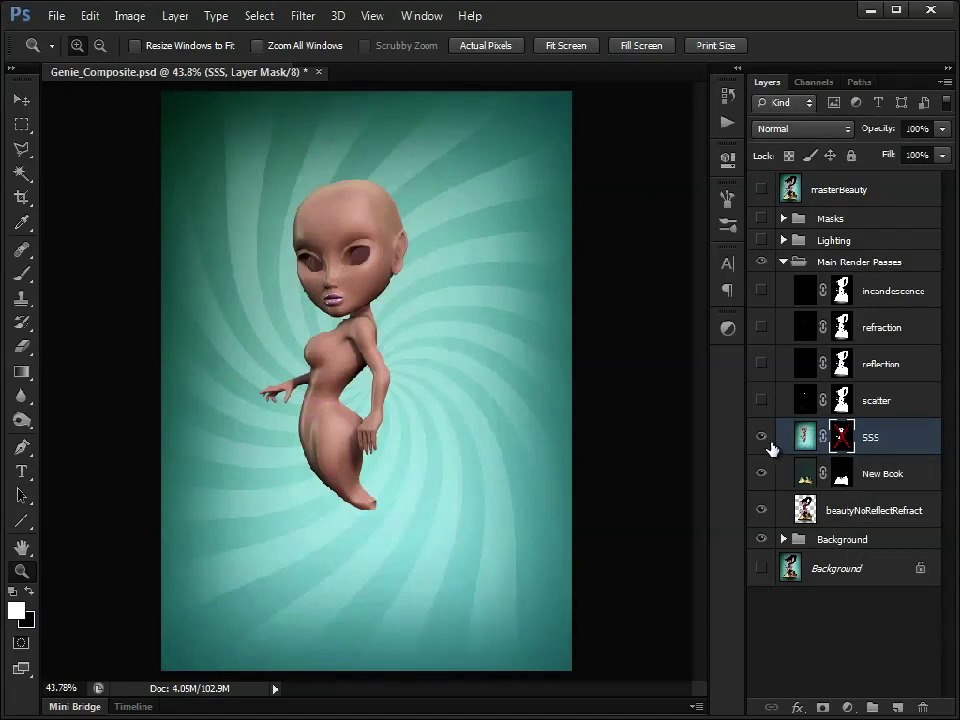
{"action": "right_click", "coordinate": [840, 440]}
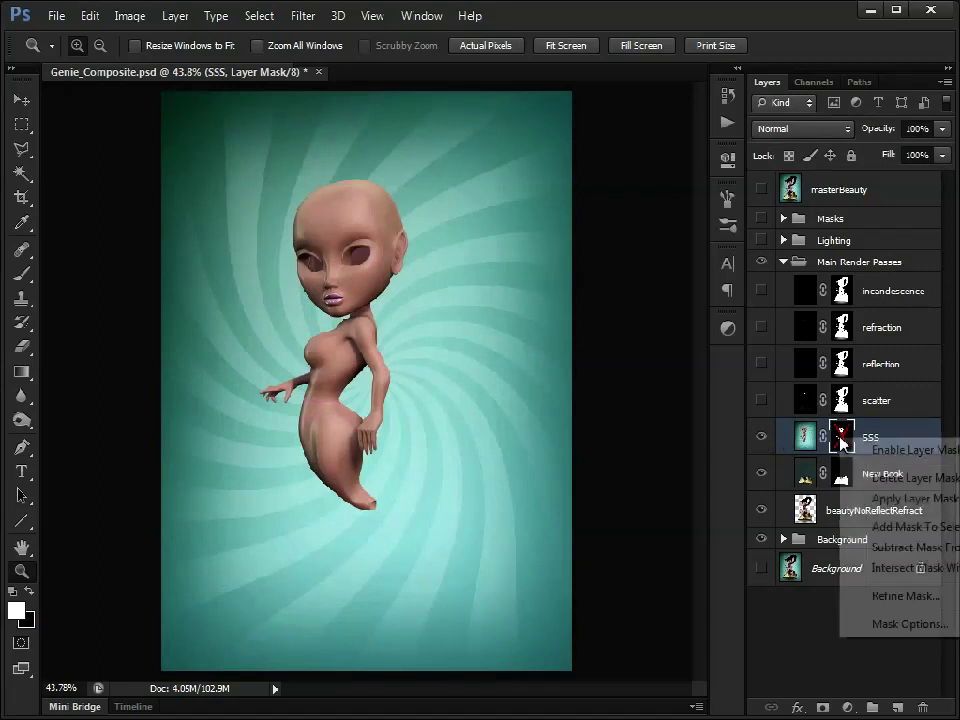
{"action": "left_click", "coordinate": [903, 452]}
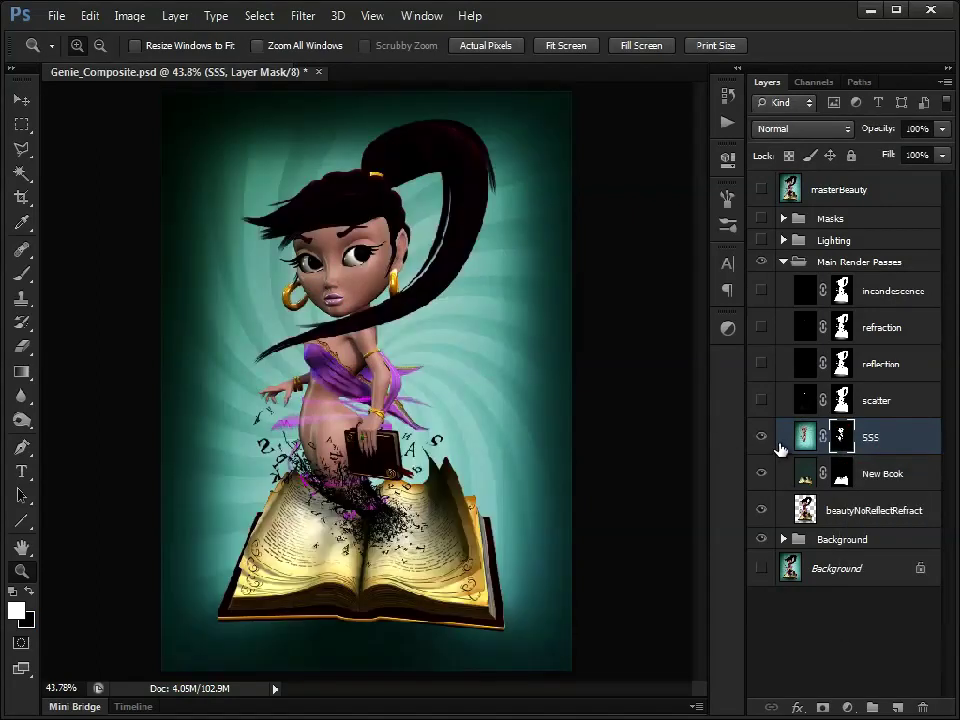
{"action": "left_click", "coordinate": [762, 438]}
View the SSS Mask channel alone in Channels, then restore the RGB composite
{"action": "left_click", "coordinate": [762, 438]}
{"action": "left_click", "coordinate": [816, 82]}
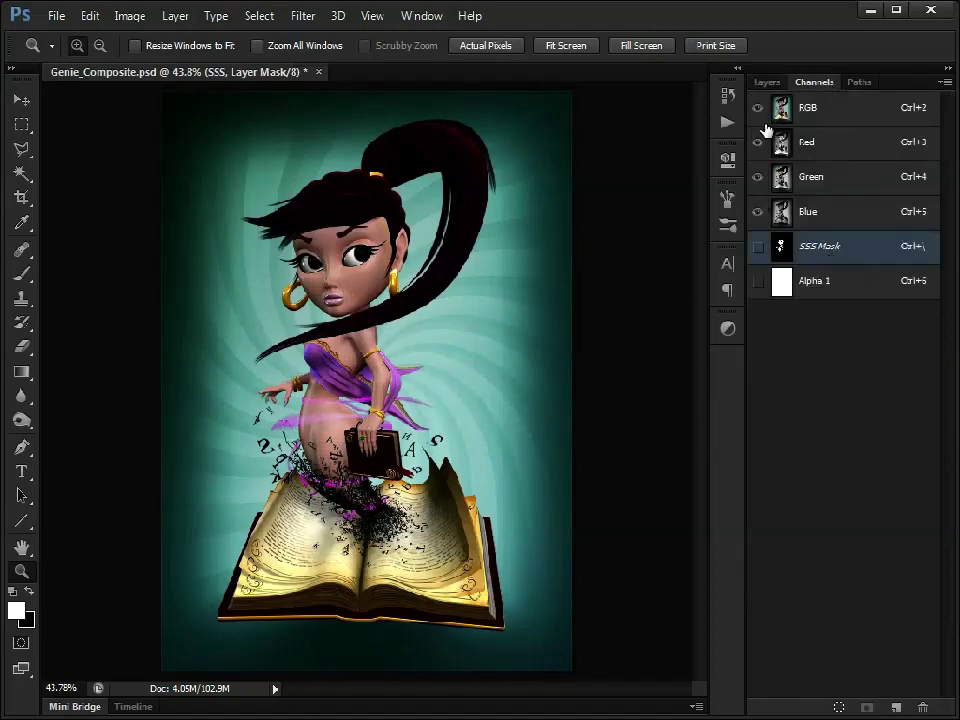
{"action": "left_click", "coordinate": [758, 246]}
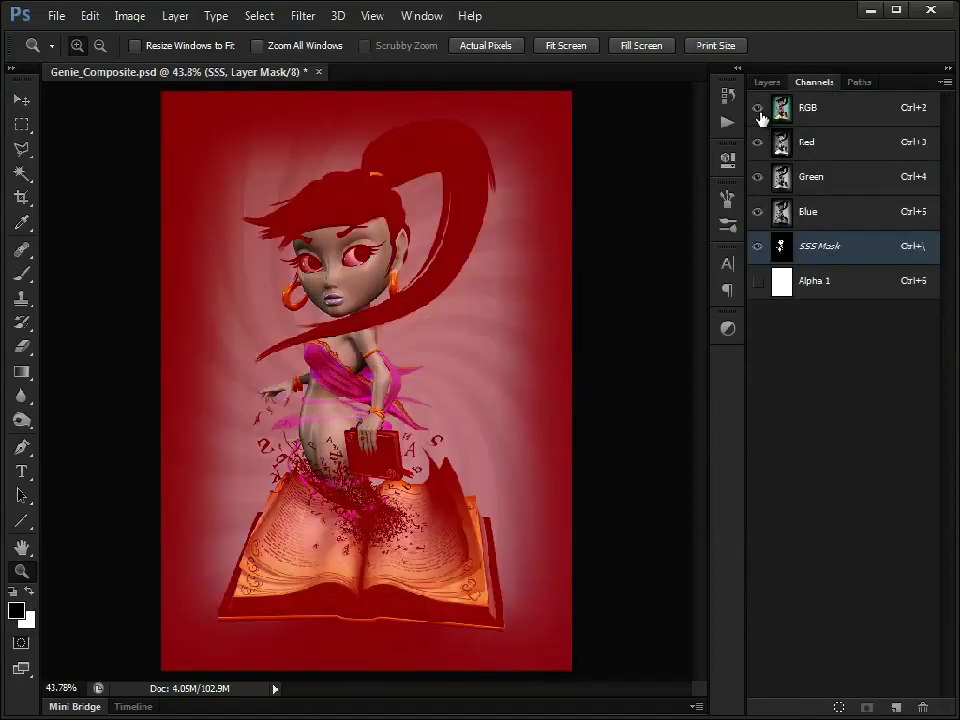
{"action": "left_click", "coordinate": [758, 110]}
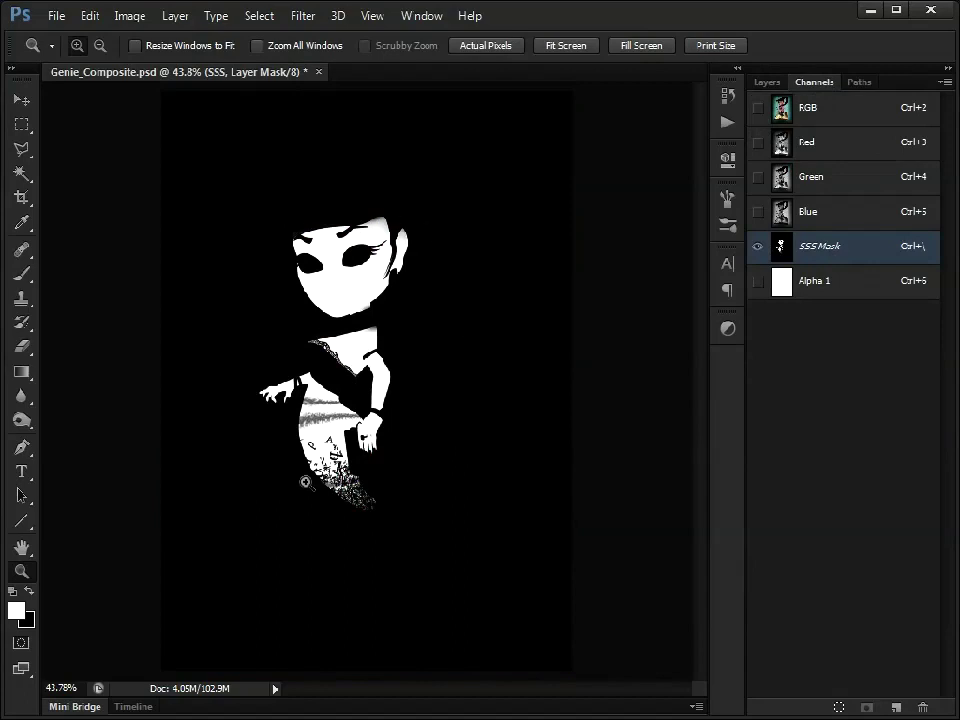
{"action": "left_click", "coordinate": [838, 118]}
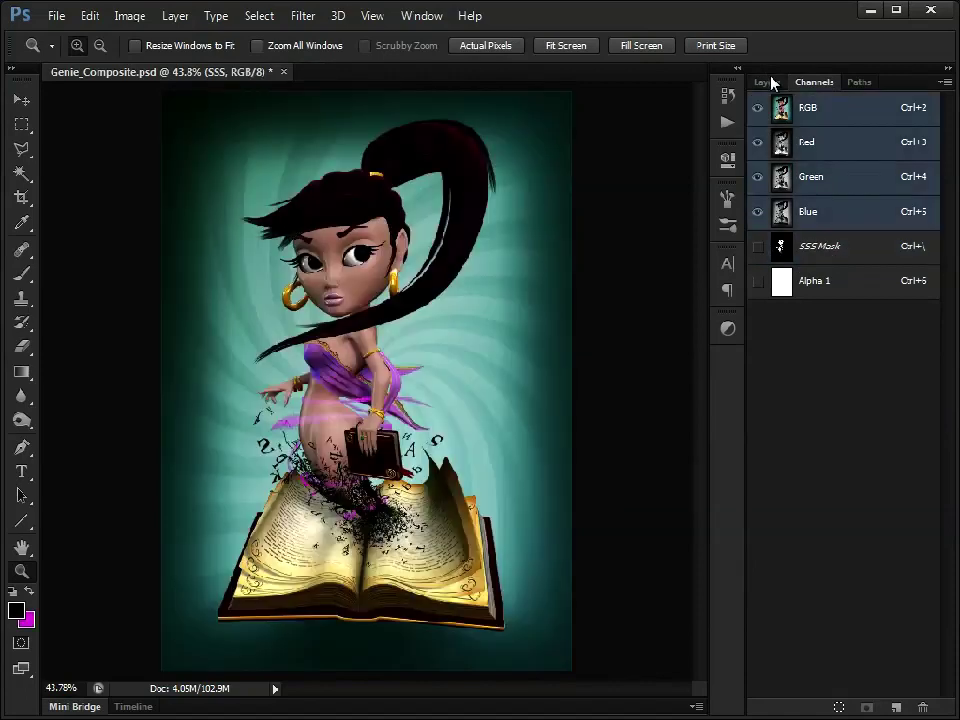
Select the scatter layer and turn its pass on, comparing it on and off
{"action": "left_click", "coordinate": [767, 82]}
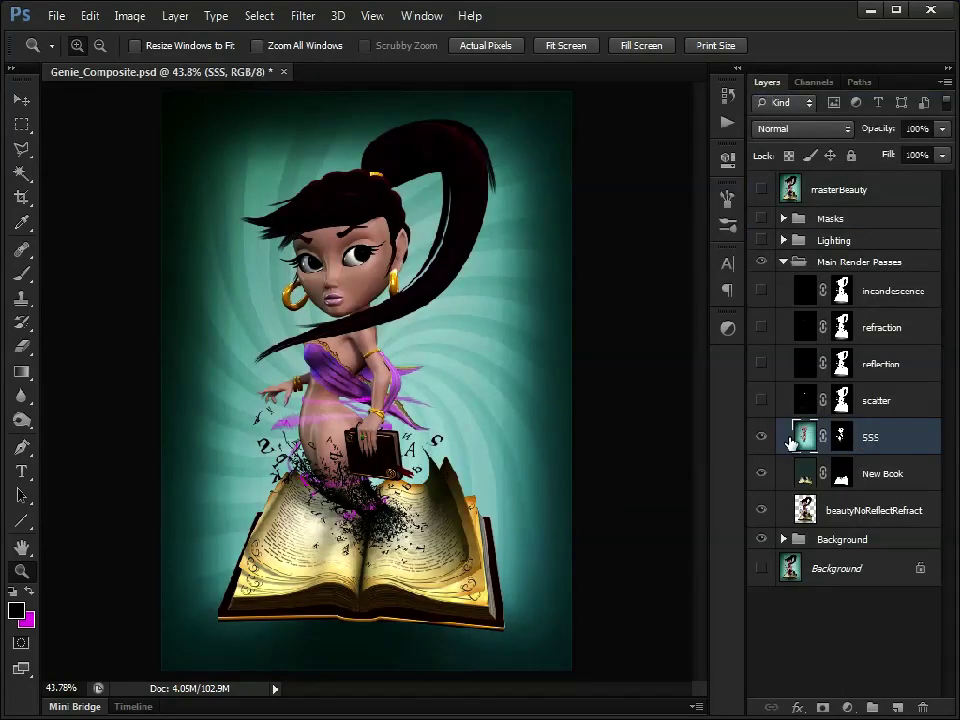
{"action": "left_click", "coordinate": [880, 402]}
{"action": "left_click", "coordinate": [893, 363]}
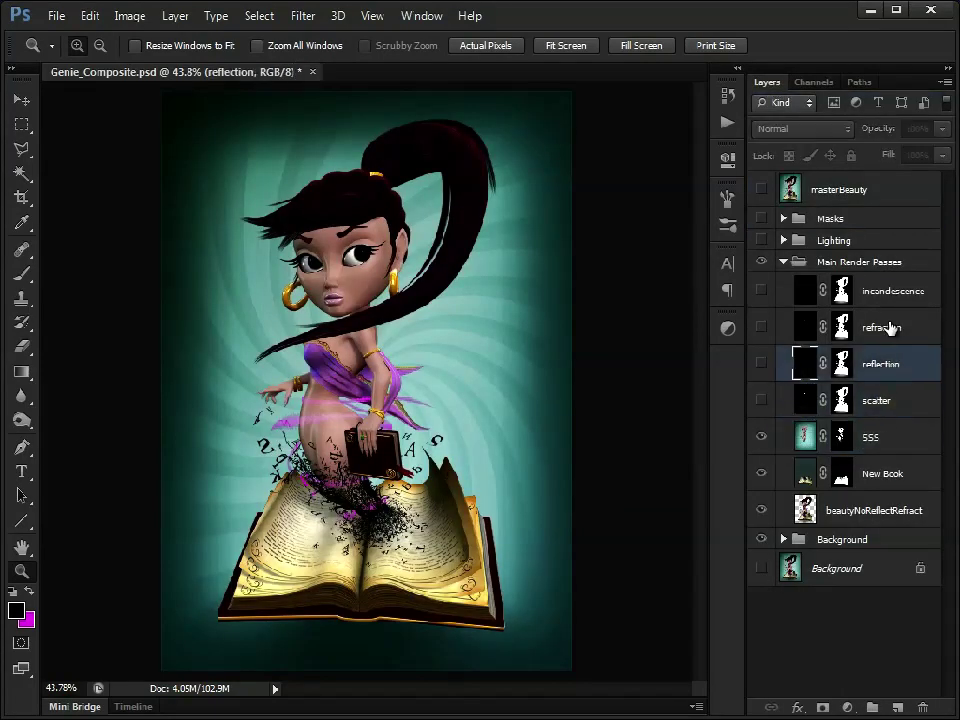
{"action": "left_click", "coordinate": [887, 293]}
{"action": "left_click", "coordinate": [887, 327]}
{"action": "left_click", "coordinate": [876, 403]}
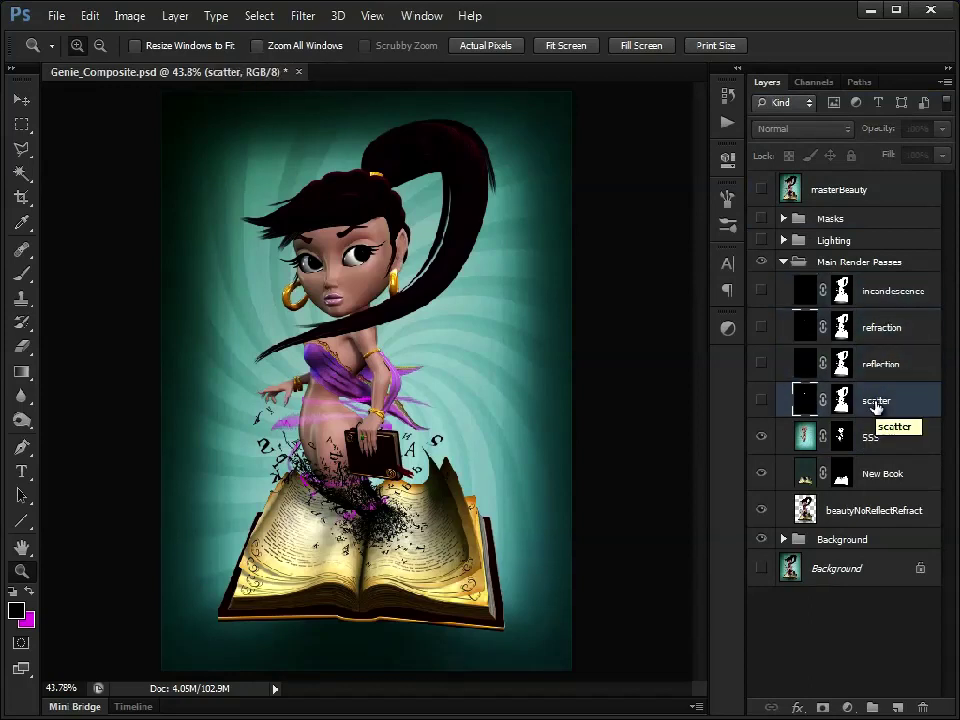
{"action": "left_click", "coordinate": [761, 401]}
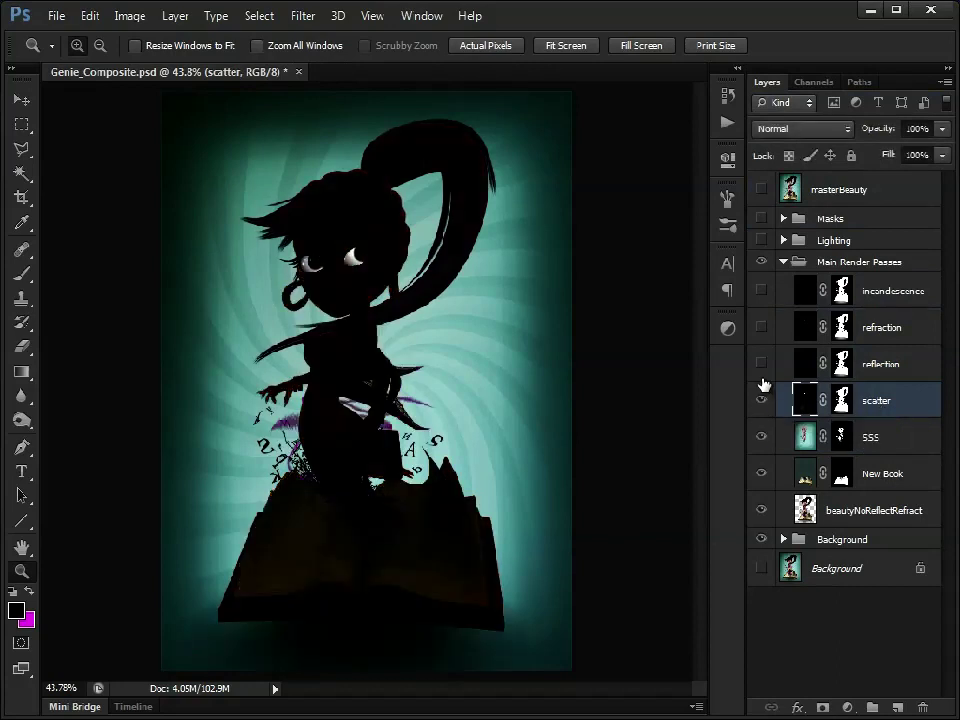
{"action": "left_click", "coordinate": [763, 400]}
{"action": "left_click", "coordinate": [763, 400]}
{"action": "left_click", "coordinate": [763, 400]}
{"action": "left_click", "coordinate": [763, 400]}
Preview the opacity mask from the Masks group, then hide it and reselect scatter
{"action": "left_click", "coordinate": [783, 219]}
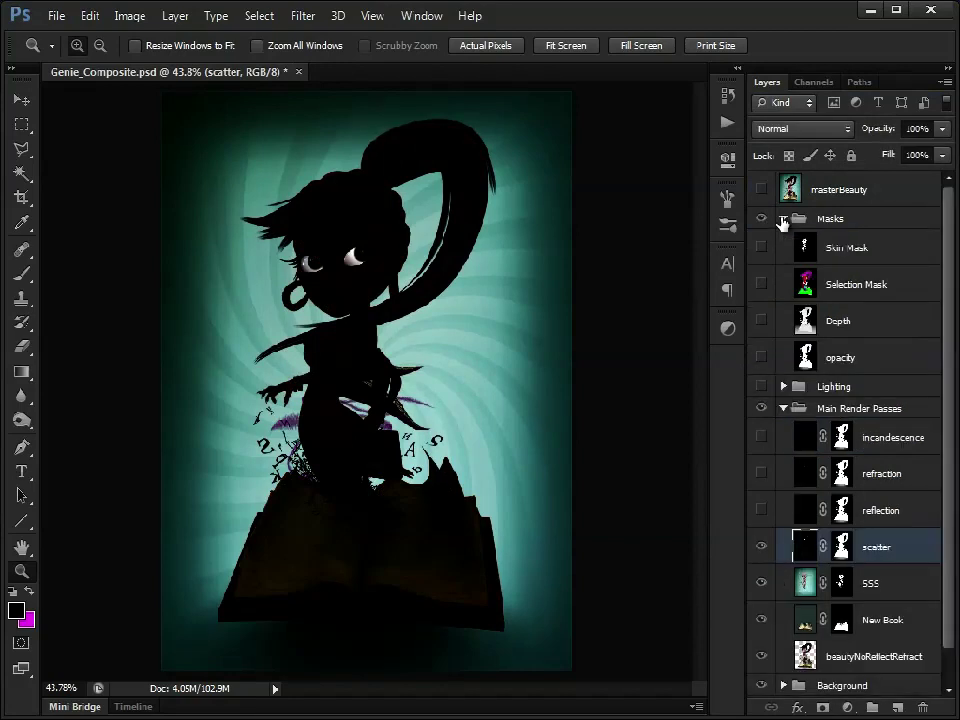
{"action": "left_click", "coordinate": [797, 358]}
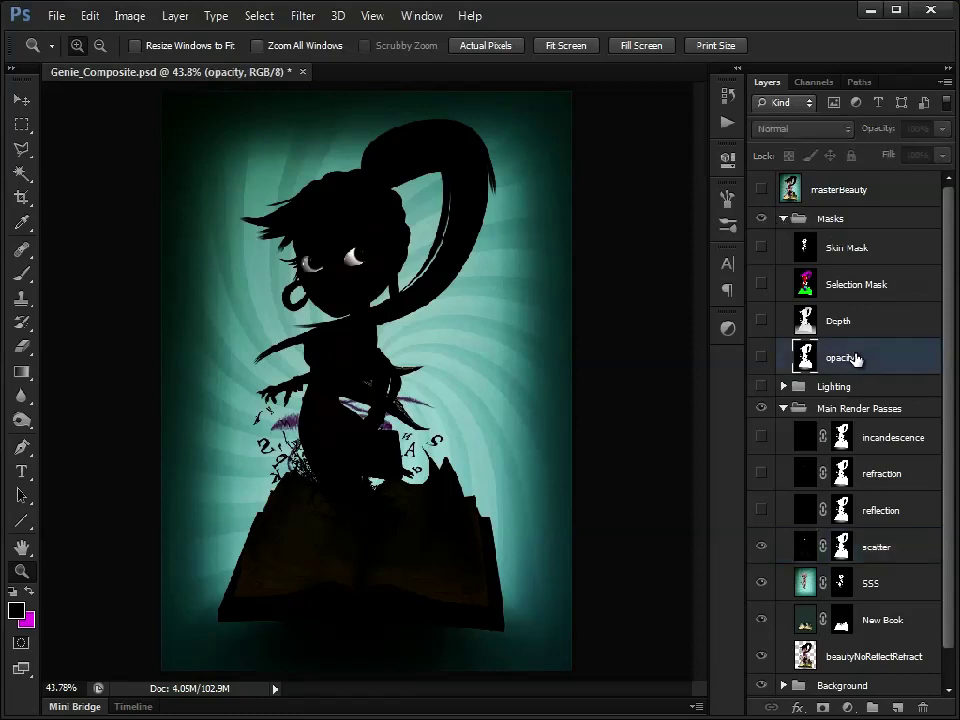
{"action": "left_click", "coordinate": [761, 358]}
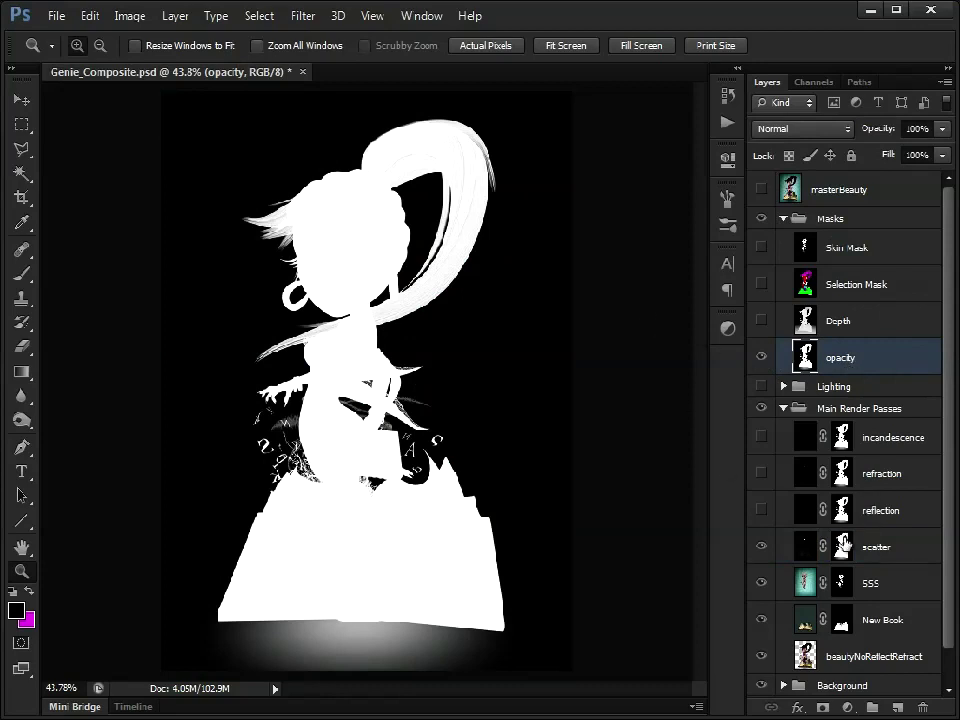
{"action": "left_click", "coordinate": [762, 358]}
{"action": "left_click", "coordinate": [783, 218]}
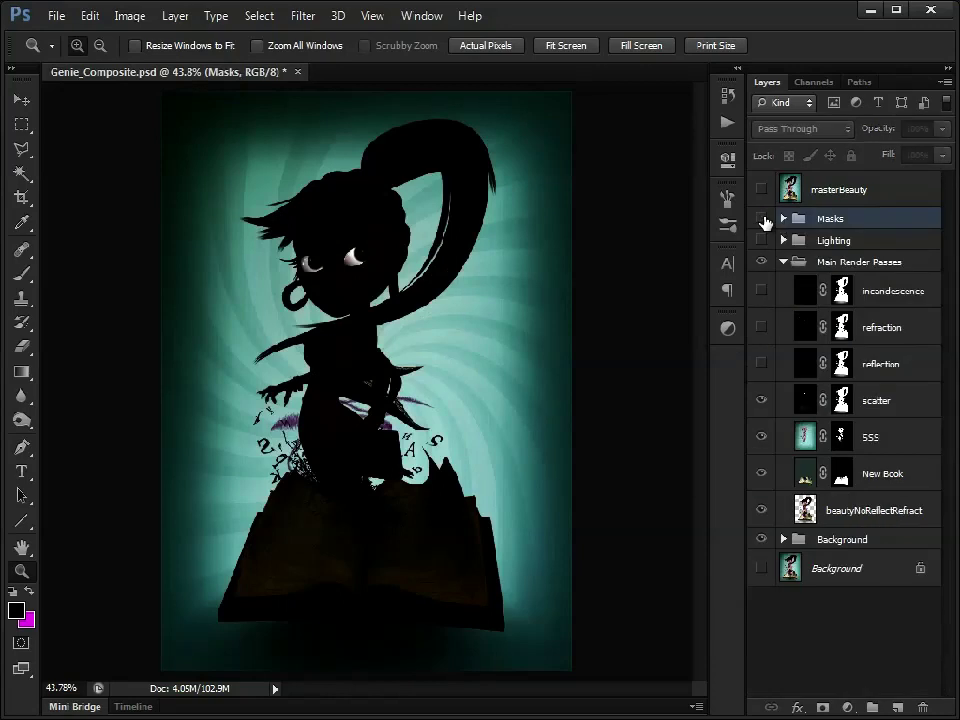
{"action": "left_click", "coordinate": [804, 400]}
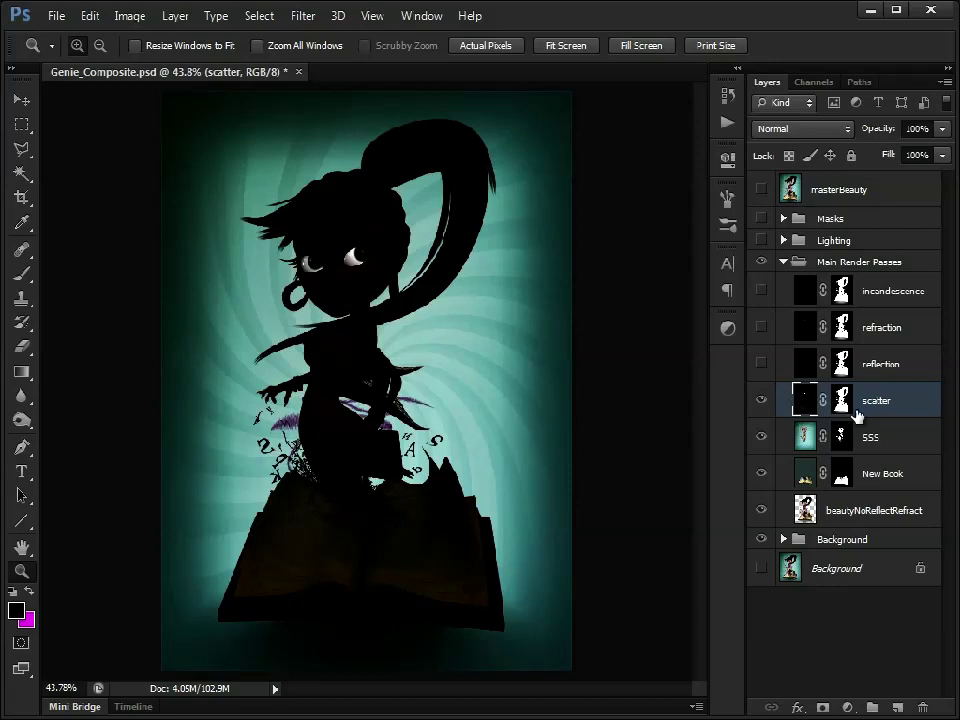
{"action": "left_click", "coordinate": [761, 363]}
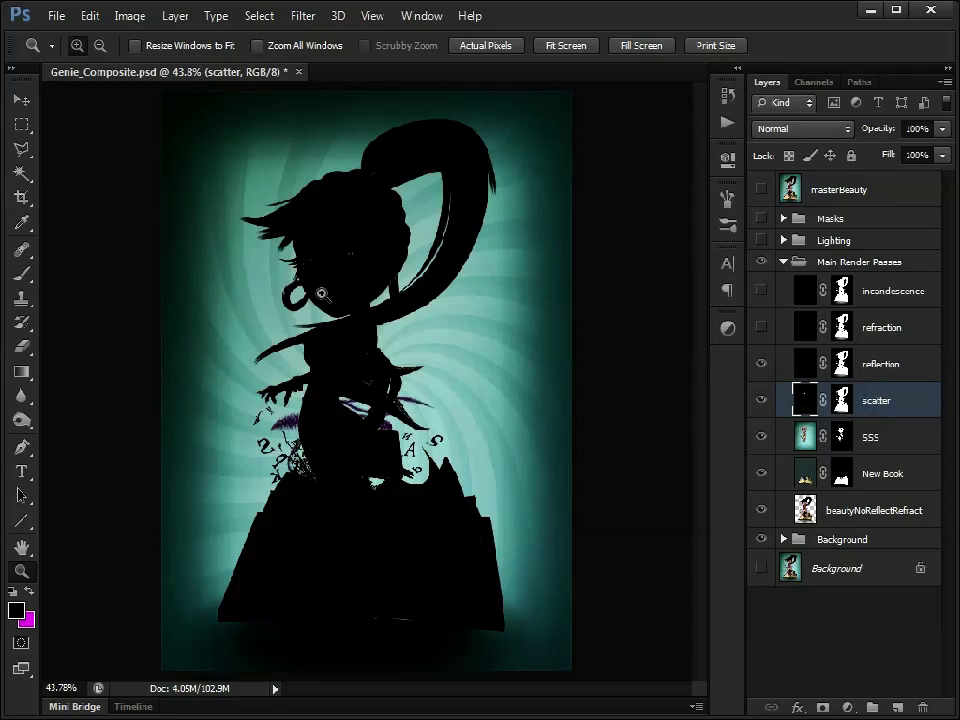
{"action": "left_click", "coordinate": [347, 250]}
{"action": "left_click", "coordinate": [350, 252]}
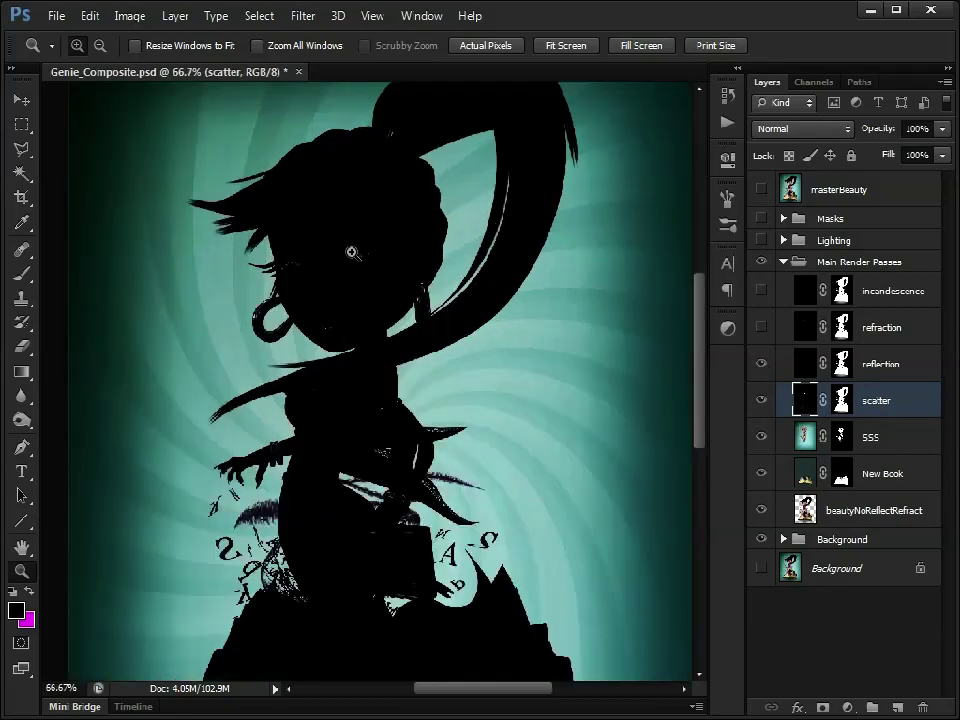
{"action": "left_click", "coordinate": [352, 252]}
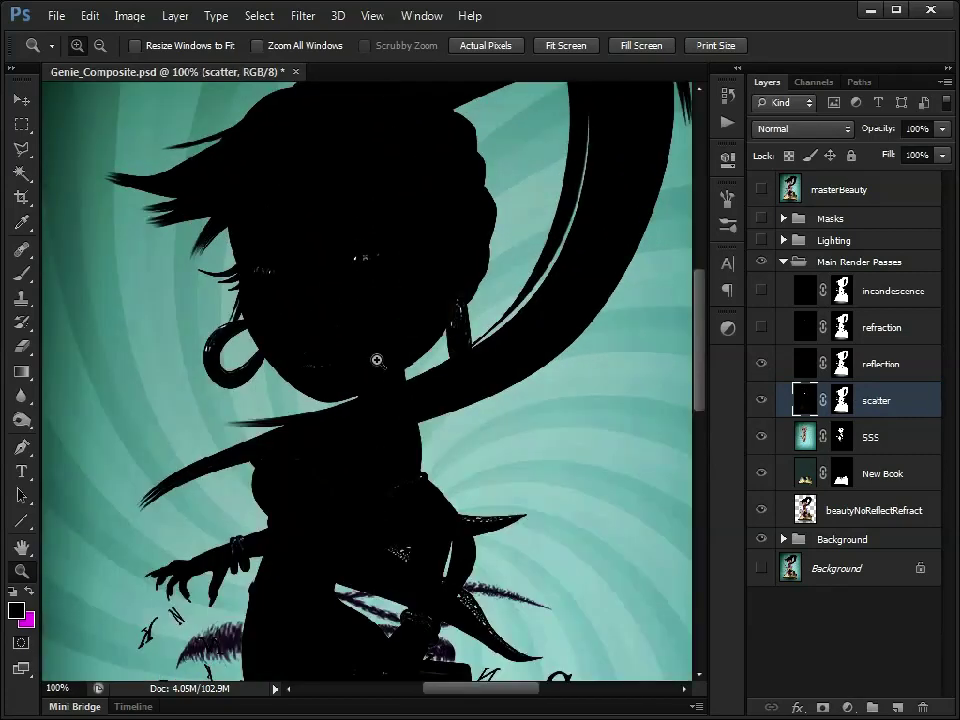
{"action": "left_click", "coordinate": [360, 223]}
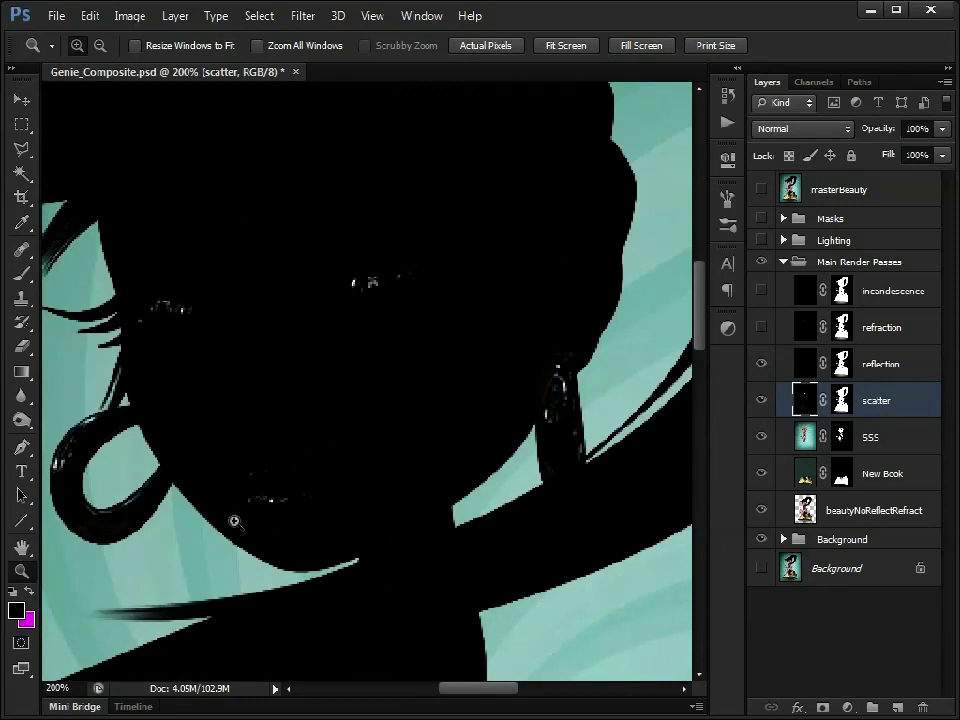
{"action": "left_click", "coordinate": [370, 415], "text": "alt"}
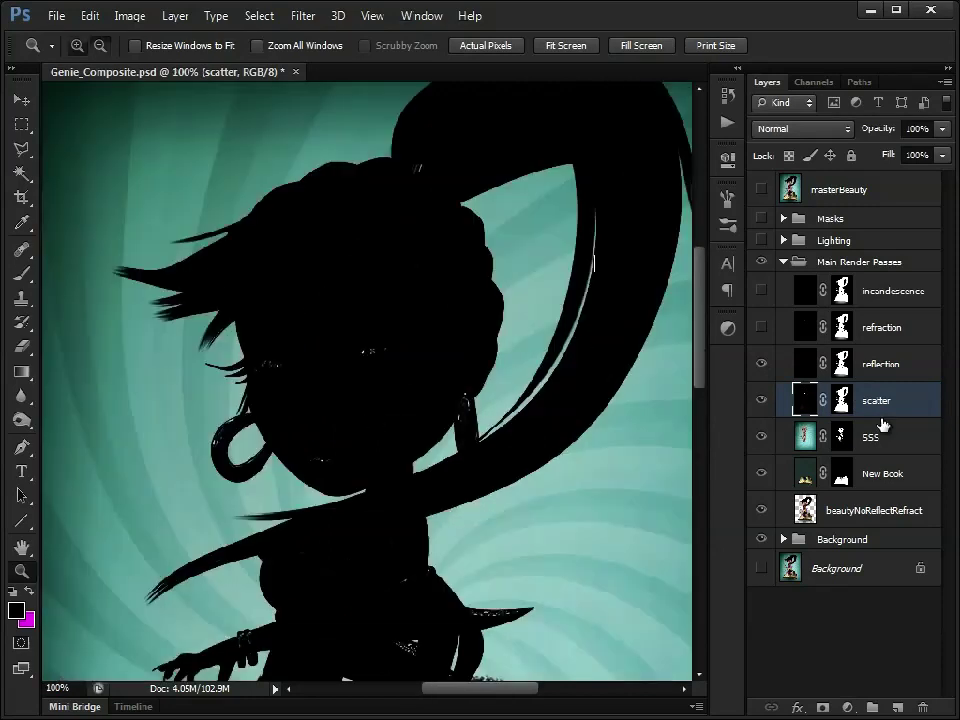
{"action": "left_click", "coordinate": [761, 328]}
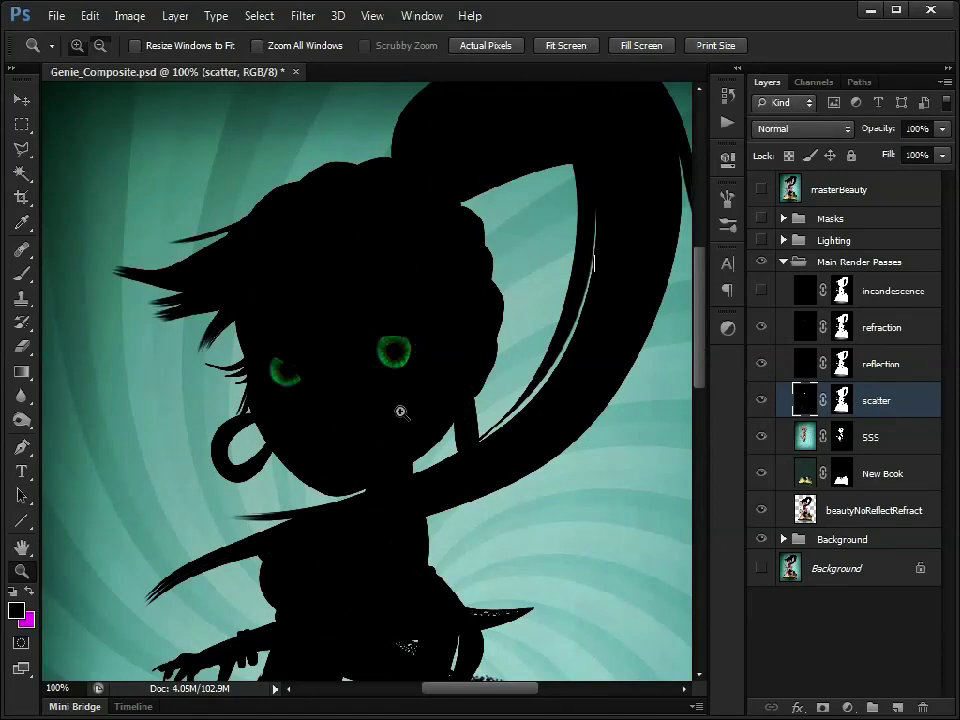
{"action": "left_click", "coordinate": [761, 292]}
{"action": "left_click", "coordinate": [21, 547]}
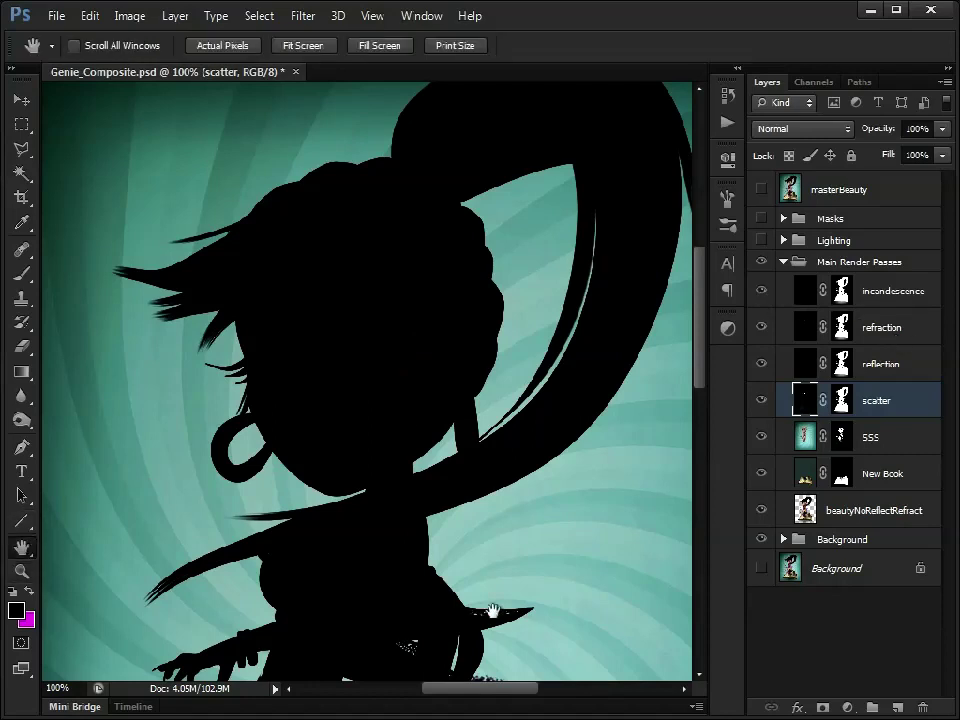
{"action": "left_click_drag", "start_coordinate": [493, 606], "coordinate": [514, 276]}
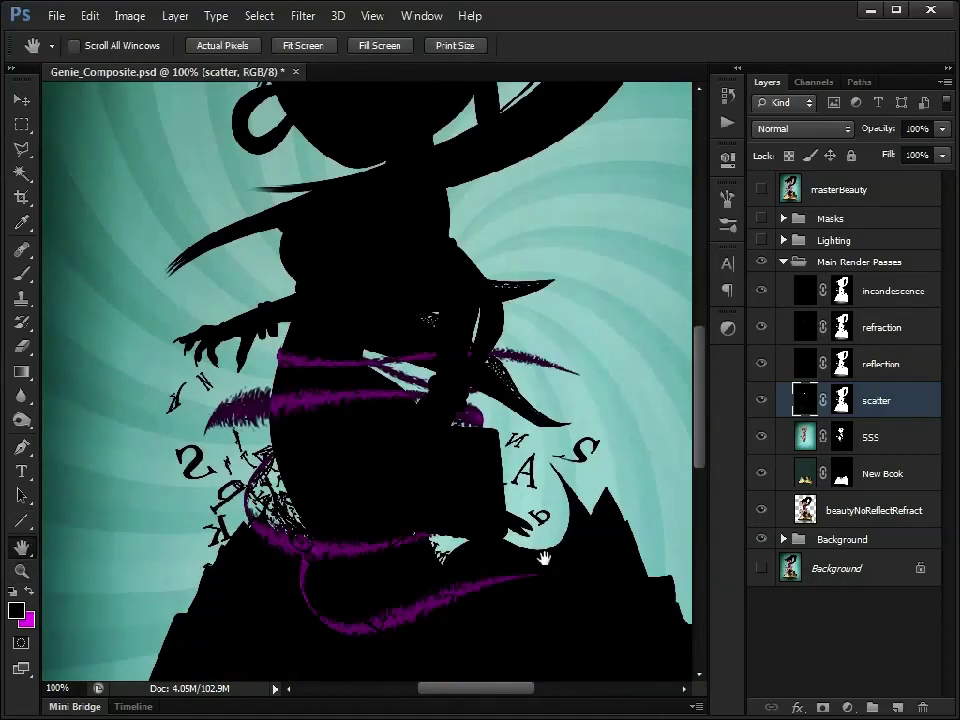
{"action": "left_click_drag", "start_coordinate": [440, 283], "coordinate": [422, 581]}
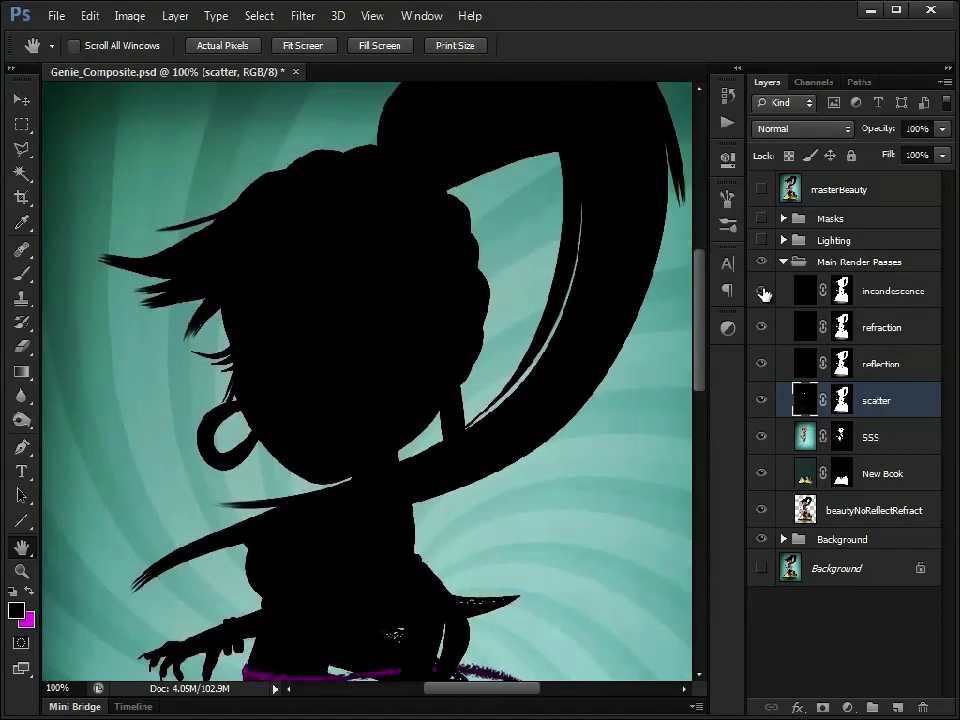
{"action": "left_click_drag", "start_coordinate": [761, 291], "coordinate": [763, 367]}
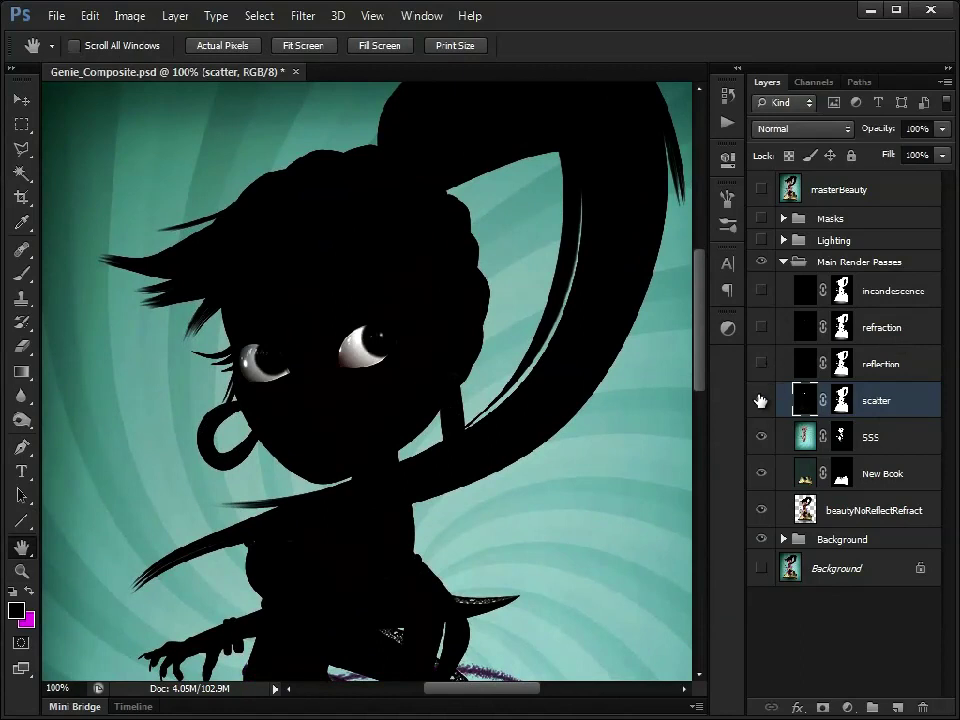
Set the scatter pass to Screen blend mode and compare it on and off
{"action": "left_click", "coordinate": [760, 401]}
{"action": "left_click", "coordinate": [761, 401]}
{"action": "left_click", "coordinate": [810, 131]}
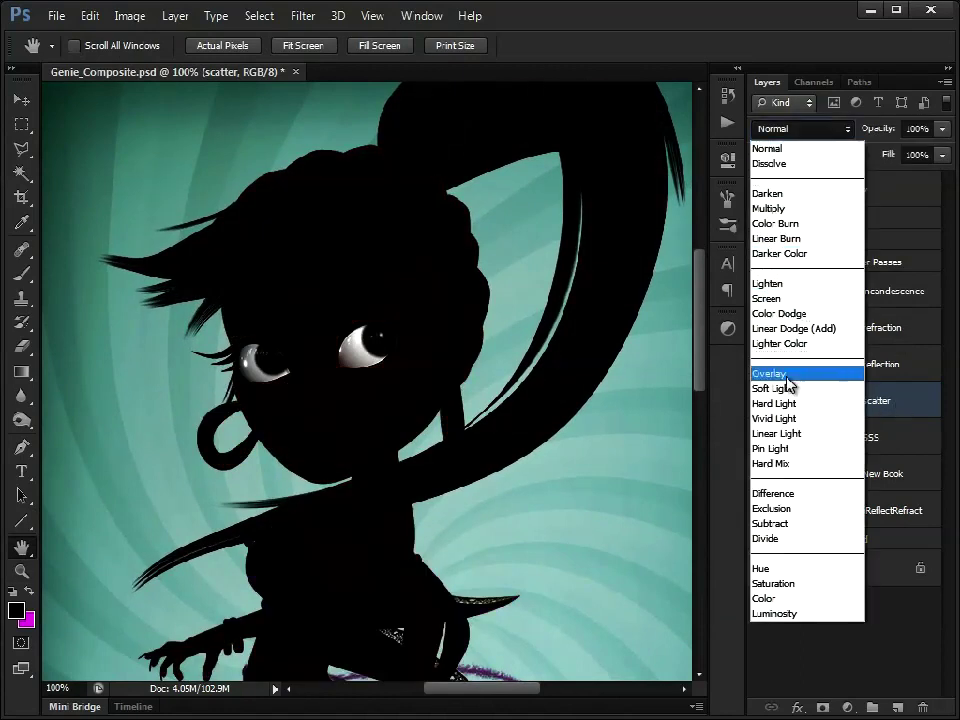
{"action": "left_click", "coordinate": [798, 298]}
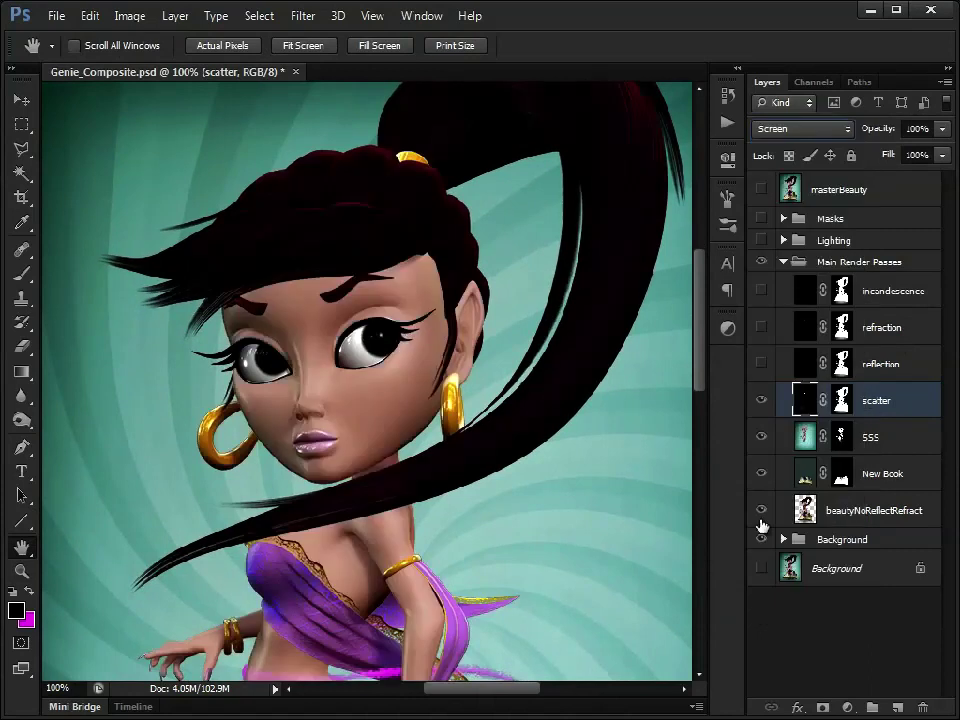
{"action": "left_click", "coordinate": [760, 401]}
{"action": "left_click", "coordinate": [760, 401]}
Show the reflection pass in Screen mode, comparing its hair highlights on and off
{"action": "scroll", "coordinate": [405, 522], "scroll_direction": "up", "scroll_amount": 2}
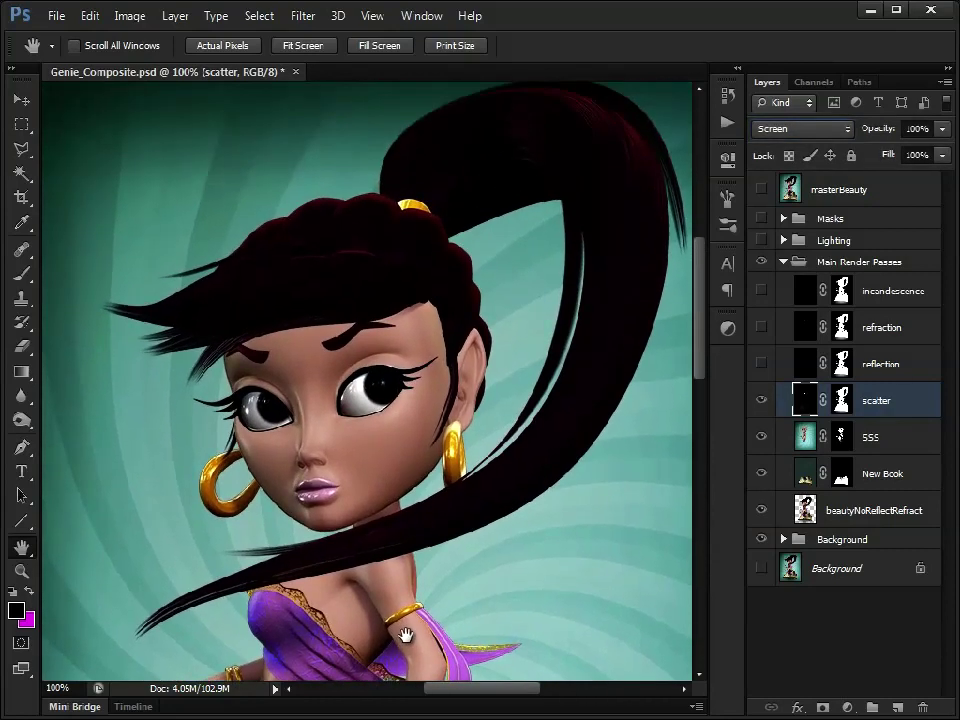
{"action": "left_click", "coordinate": [868, 370]}
{"action": "left_click", "coordinate": [761, 364]}
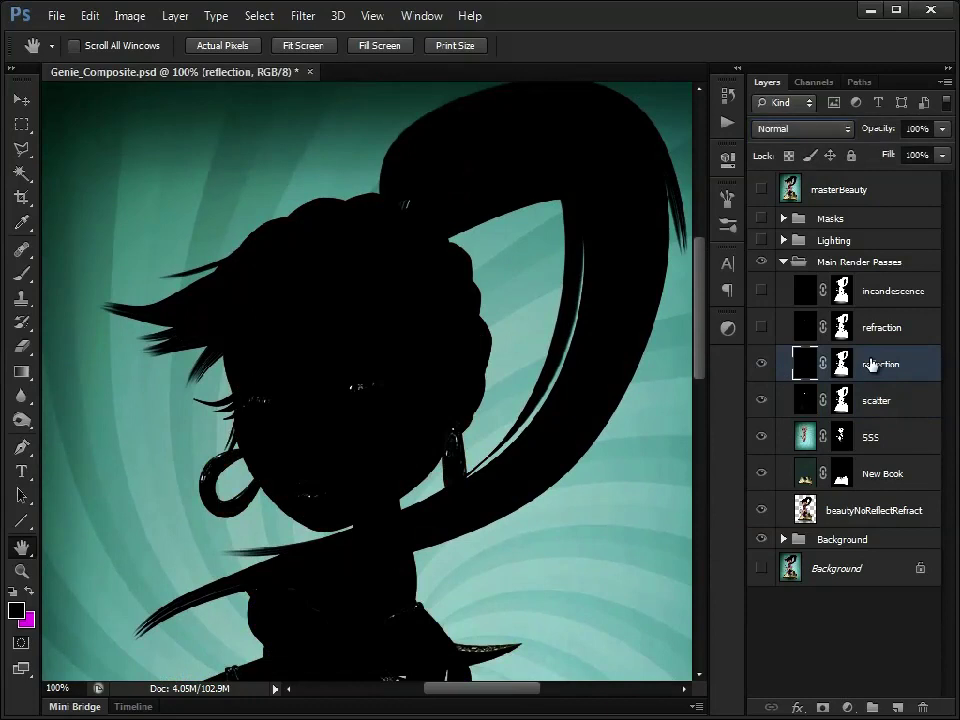
{"action": "left_click", "coordinate": [805, 129]}
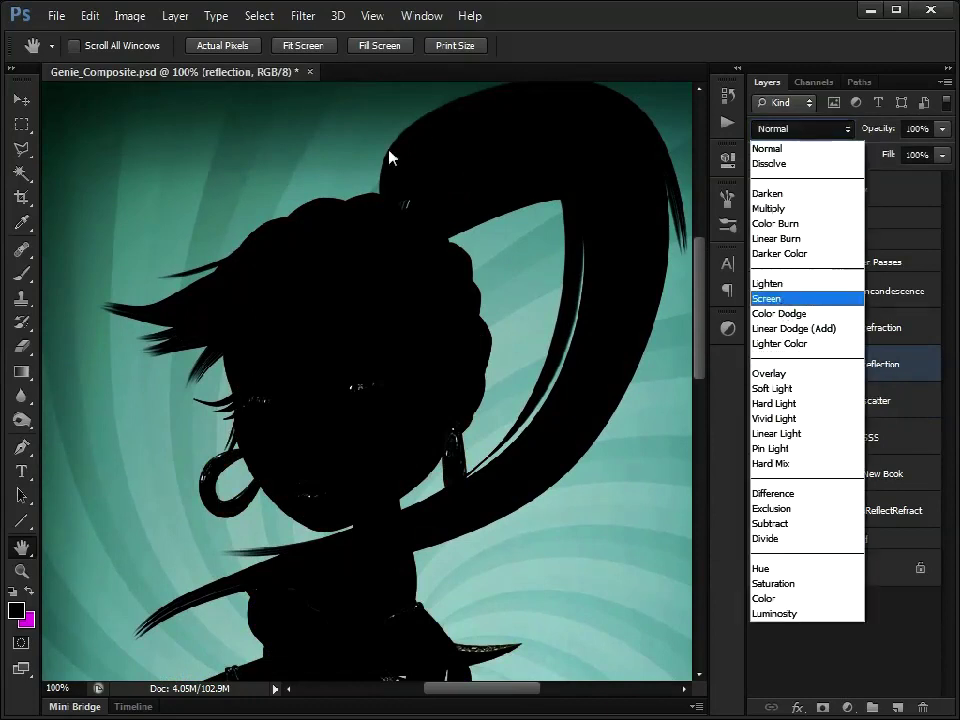
{"action": "left_click", "coordinate": [853, 298]}
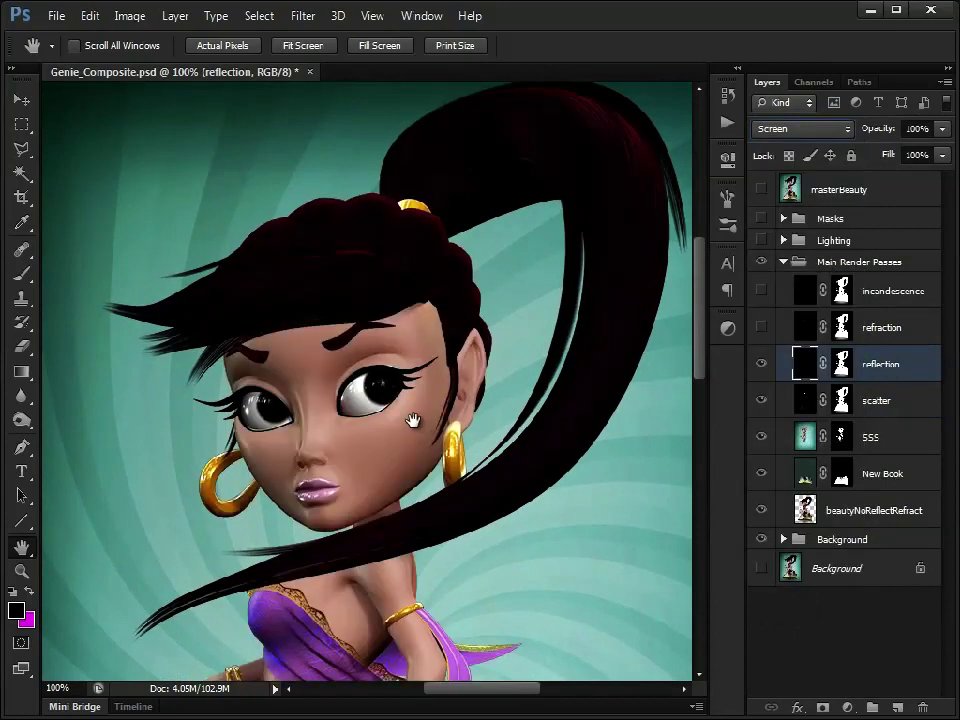
{"action": "left_click", "coordinate": [760, 366]}
{"action": "left_click", "coordinate": [760, 366]}
{"action": "left_click", "coordinate": [760, 366]}
{"action": "left_click", "coordinate": [760, 366]}
{"action": "left_click", "coordinate": [760, 367]}
{"action": "left_click", "coordinate": [760, 366]}
{"action": "left_click", "coordinate": [760, 366]}
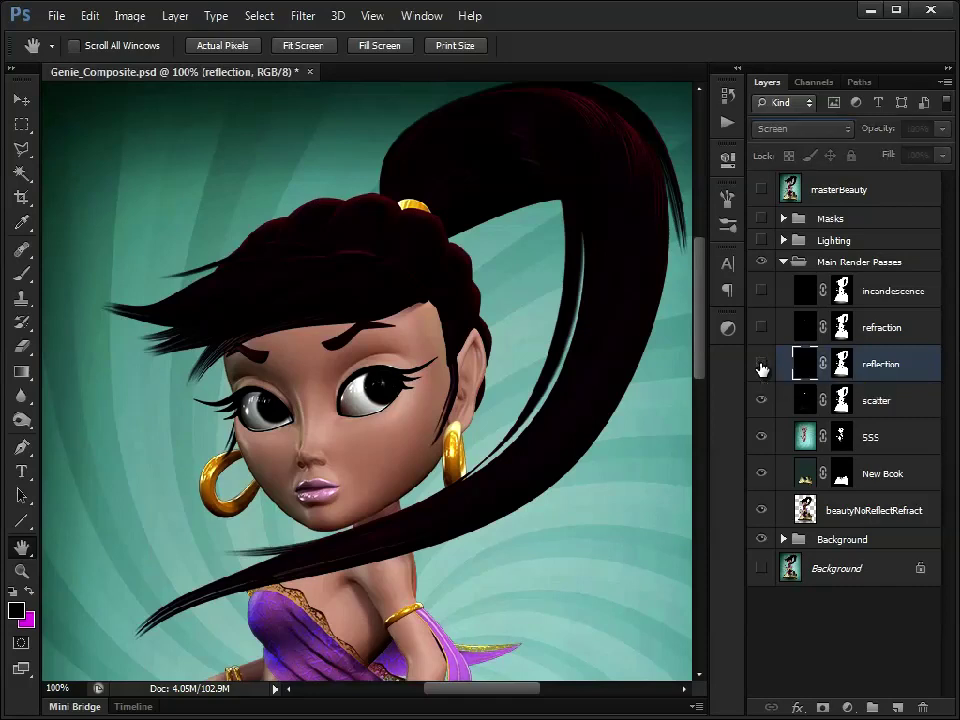
{"action": "left_click", "coordinate": [760, 366]}
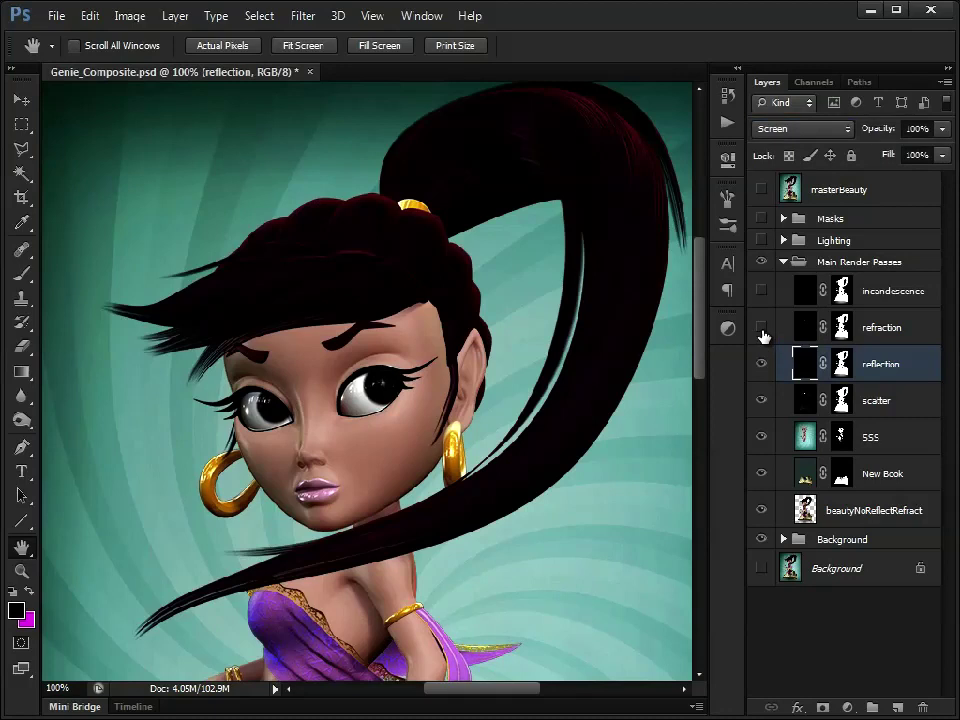
Show the refraction pass in Screen mode, comparing the eye colour on and off
{"action": "left_click", "coordinate": [762, 330]}
{"action": "left_click", "coordinate": [760, 330]}
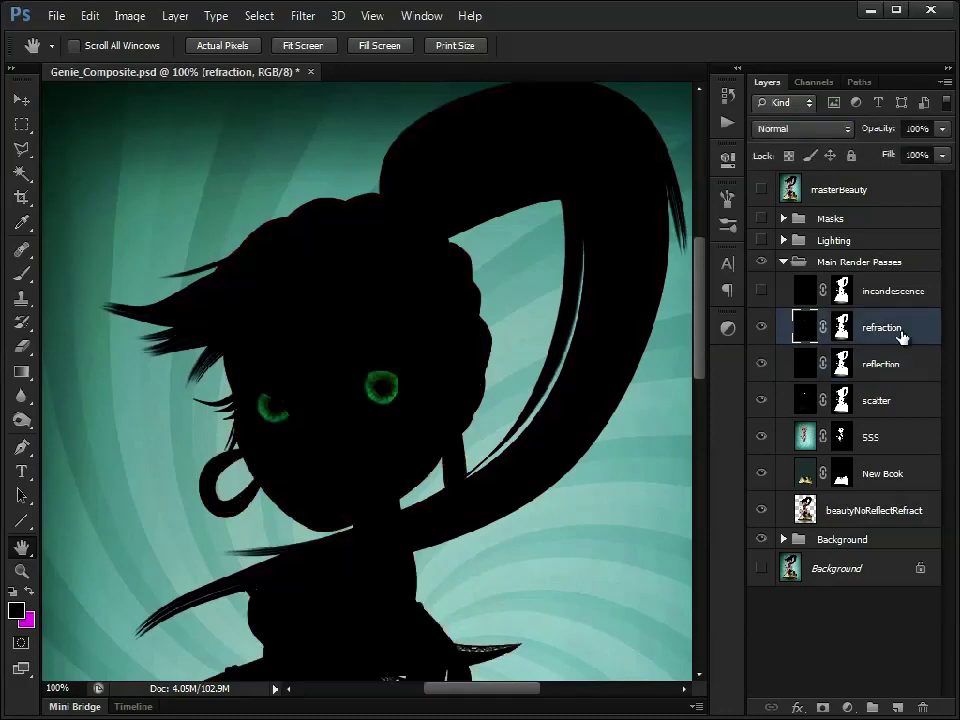
{"action": "left_click", "coordinate": [765, 128]}
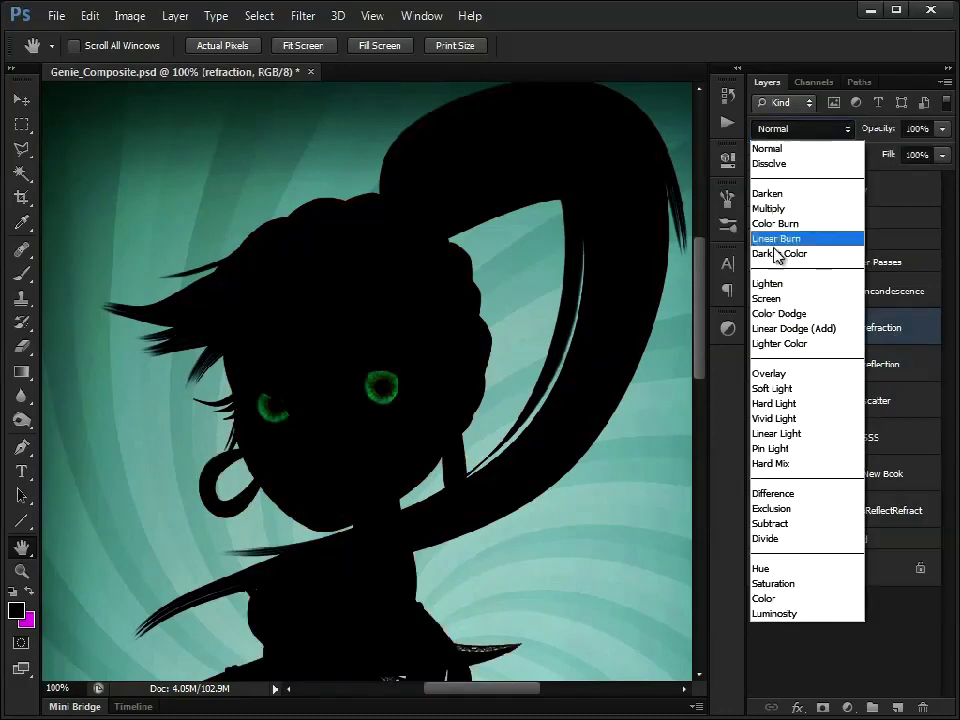
{"action": "left_click", "coordinate": [778, 299]}
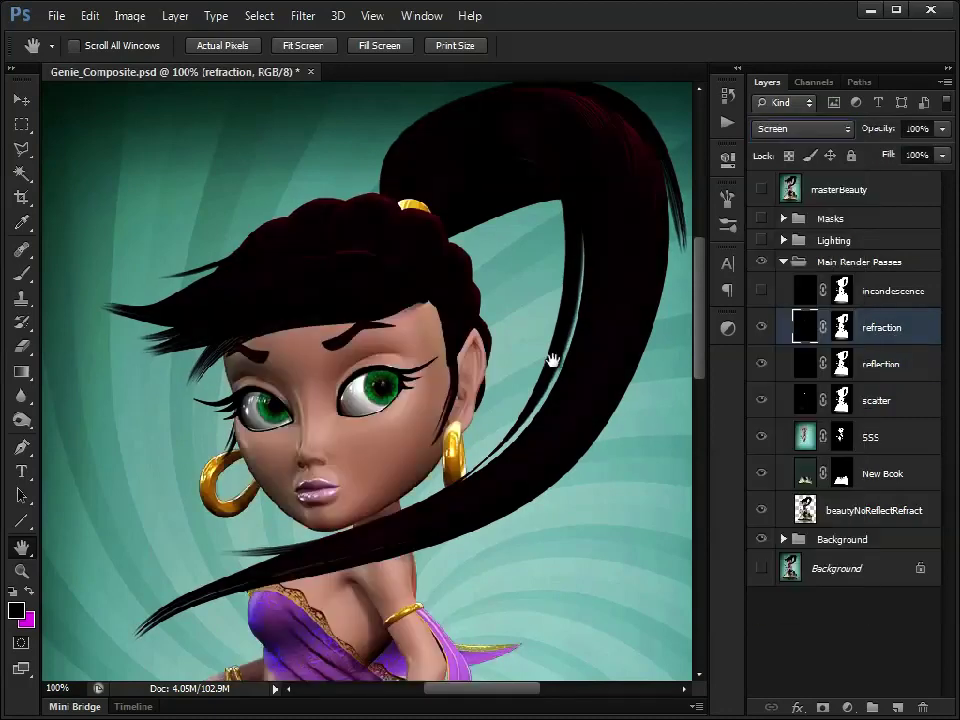
{"action": "left_click", "coordinate": [760, 328]}
{"action": "left_click", "coordinate": [760, 328]}
{"action": "left_click", "coordinate": [760, 328]}
{"action": "left_click", "coordinate": [760, 328]}
{"action": "left_click", "coordinate": [760, 328]}
{"action": "left_click", "coordinate": [760, 328]}
Show the incandescence pass and set it to Screen blend mode
{"action": "left_click", "coordinate": [762, 290]}
{"action": "left_click", "coordinate": [845, 293]}
{"action": "left_click", "coordinate": [803, 129]}
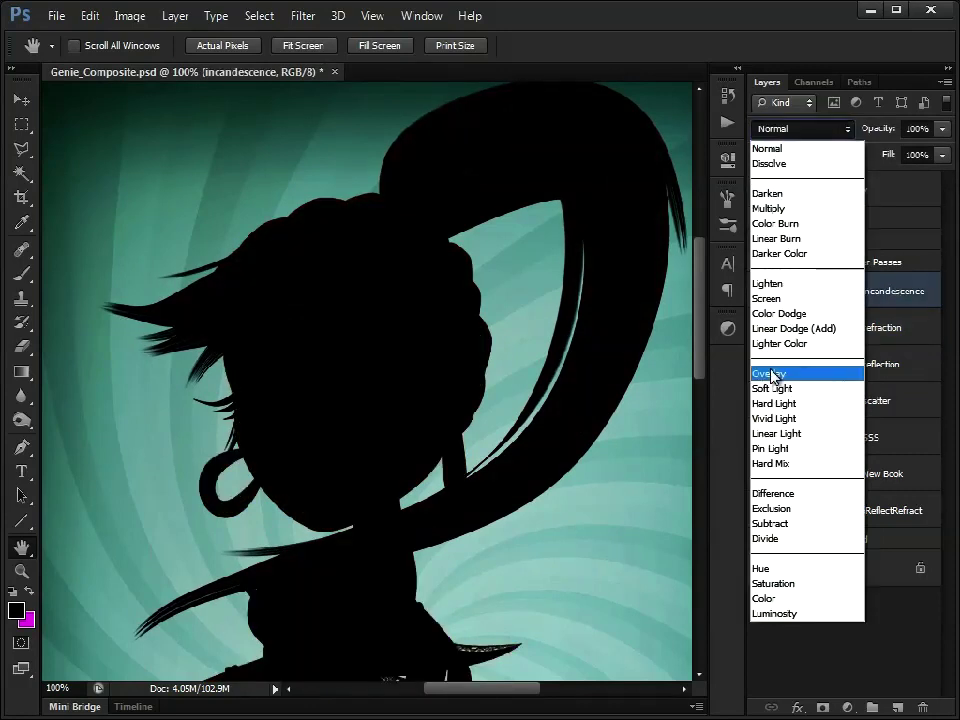
{"action": "left_click", "coordinate": [795, 299]}
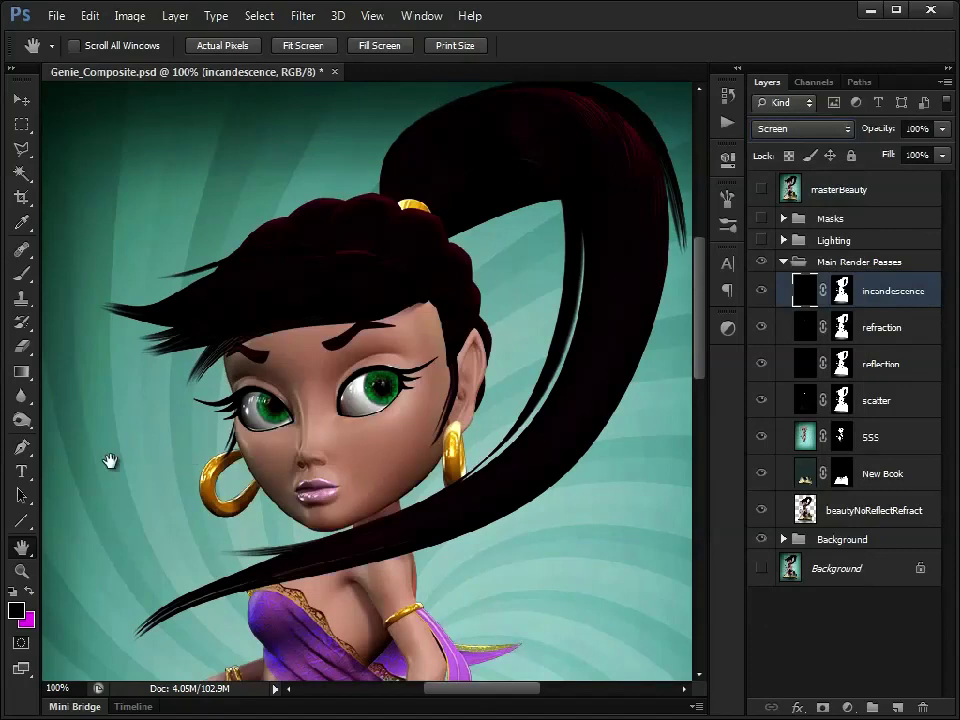
Frame the whole genie and book, then compare the incandescence pass on and off
{"action": "left_click", "coordinate": [21, 570]}
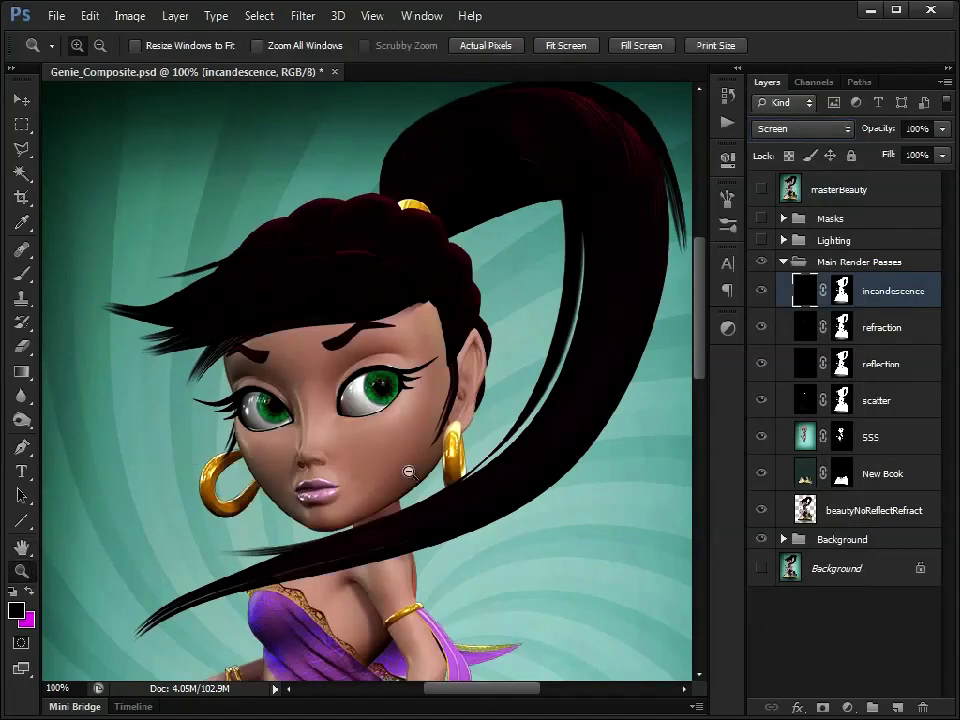
{"action": "left_click", "coordinate": [439, 422], "text": "alt"}
{"action": "left_click", "coordinate": [439, 422], "text": "alt"}
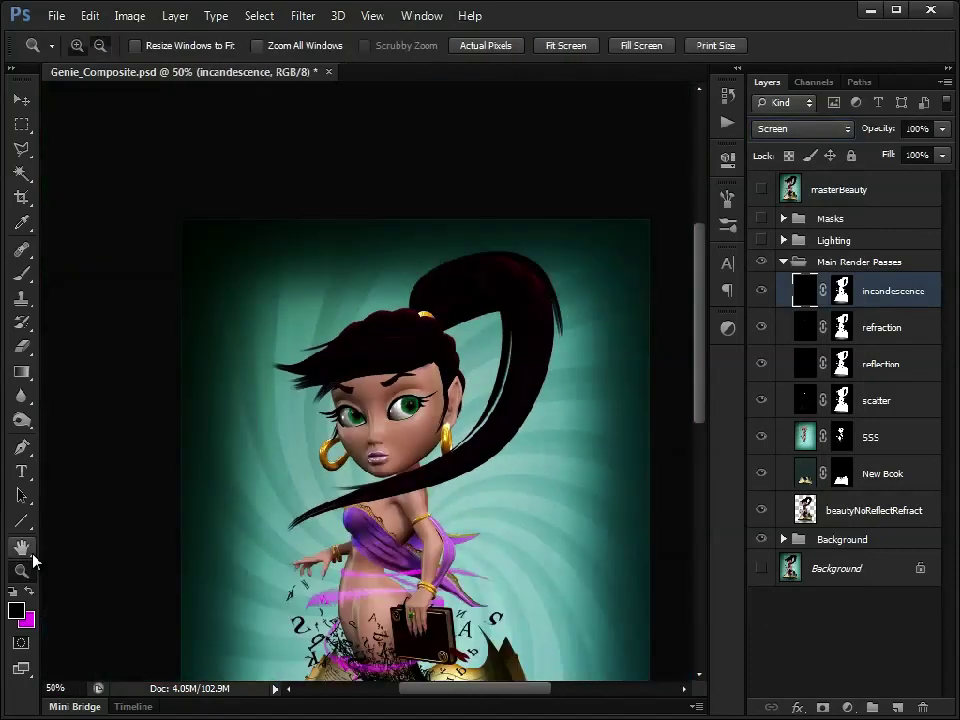
{"action": "key", "text": "ctrl+plus"}
{"action": "left_click", "coordinate": [21, 547]}
{"action": "left_click_drag", "start_coordinate": [510, 500], "coordinate": [377, 401]}
{"action": "left_click", "coordinate": [761, 290]}
{"action": "left_click", "coordinate": [761, 290]}
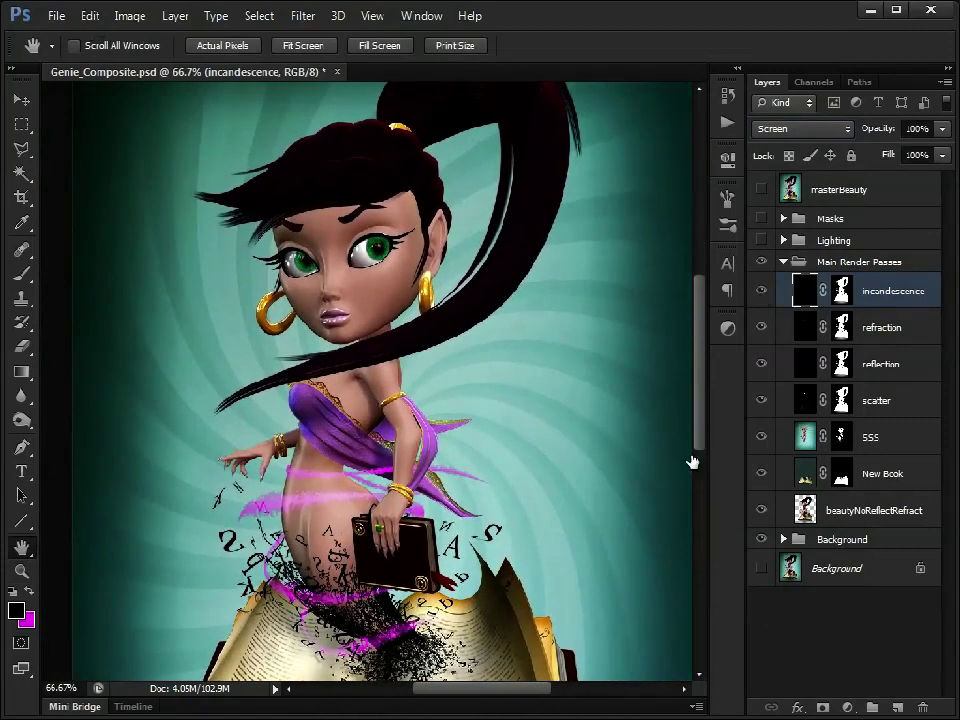
{"action": "left_click", "coordinate": [761, 293]}
{"action": "left_click", "coordinate": [761, 294]}
Compare the skin with and without SSS, leave it hidden, and collapse Main Render Passes
{"action": "left_click", "coordinate": [761, 437]}
{"action": "left_click", "coordinate": [761, 437]}
{"action": "left_click", "coordinate": [761, 437]}
{"action": "left_click", "coordinate": [761, 437]}
{"action": "left_click", "coordinate": [761, 437]}
{"action": "left_click", "coordinate": [761, 437]}
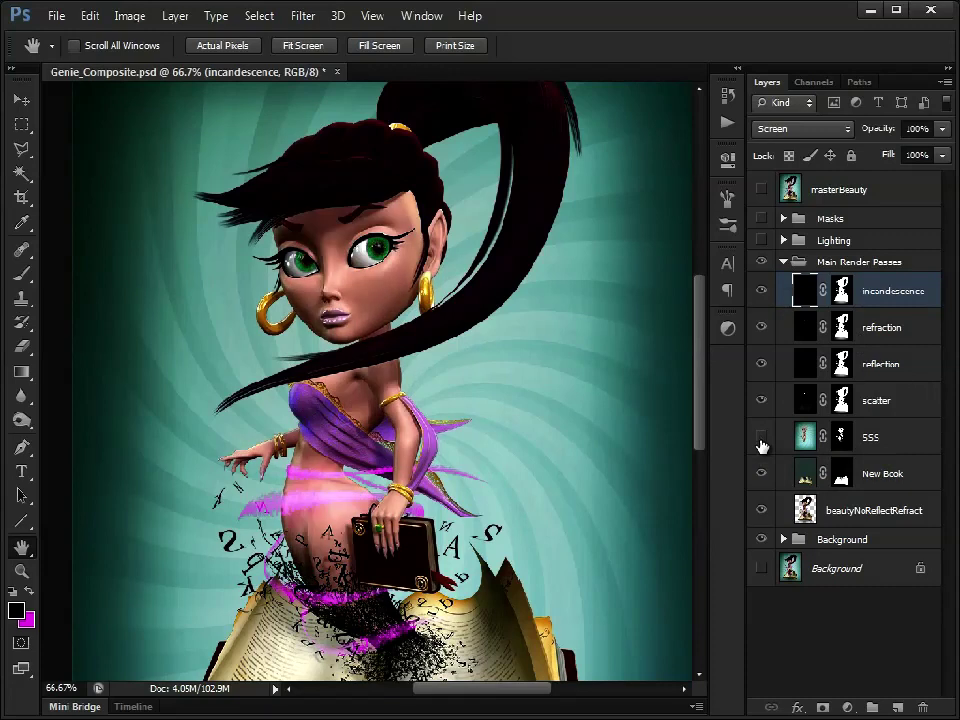
{"action": "left_click", "coordinate": [761, 437]}
{"action": "left_click", "coordinate": [783, 261]}
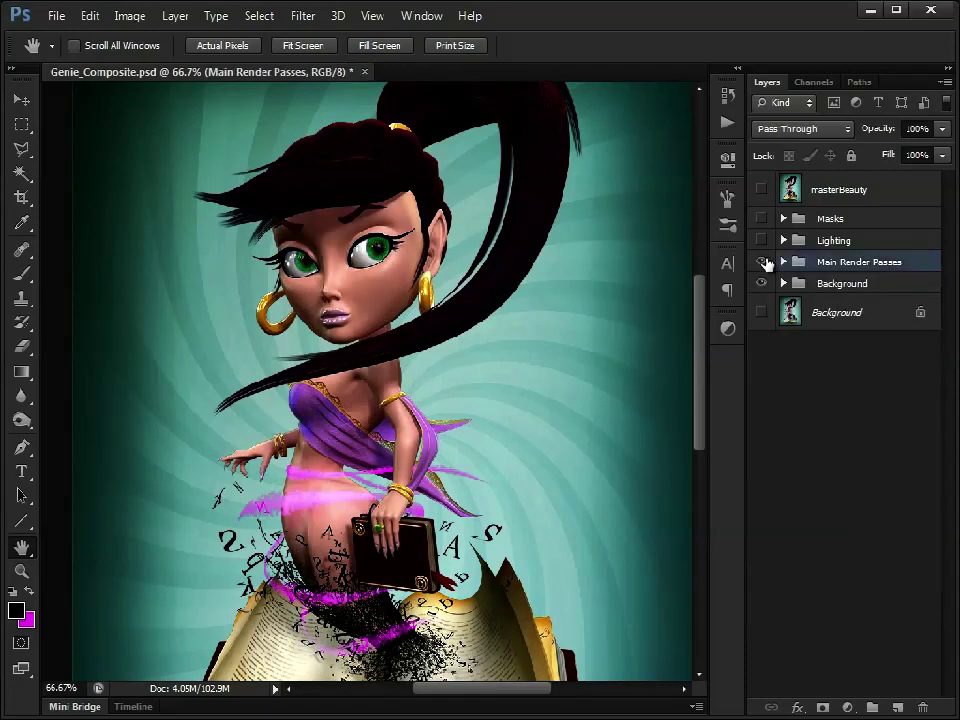
Show and expand the Lighting group, hiding its shadow layer
{"action": "left_click", "coordinate": [850, 241]}
{"action": "left_click", "coordinate": [761, 240]}
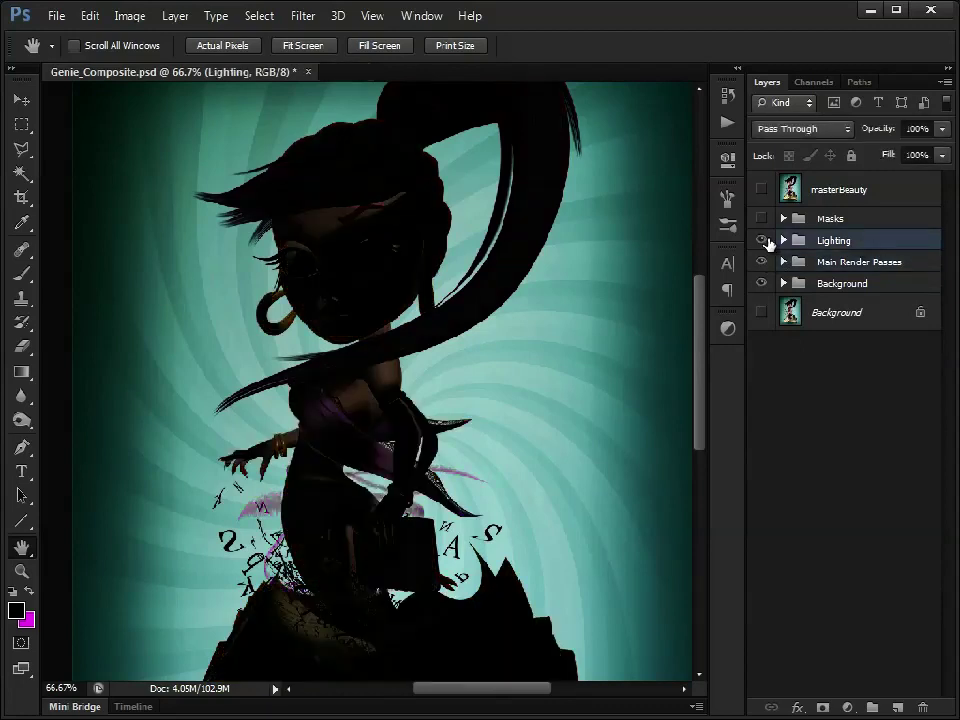
{"action": "left_click", "coordinate": [783, 240]}
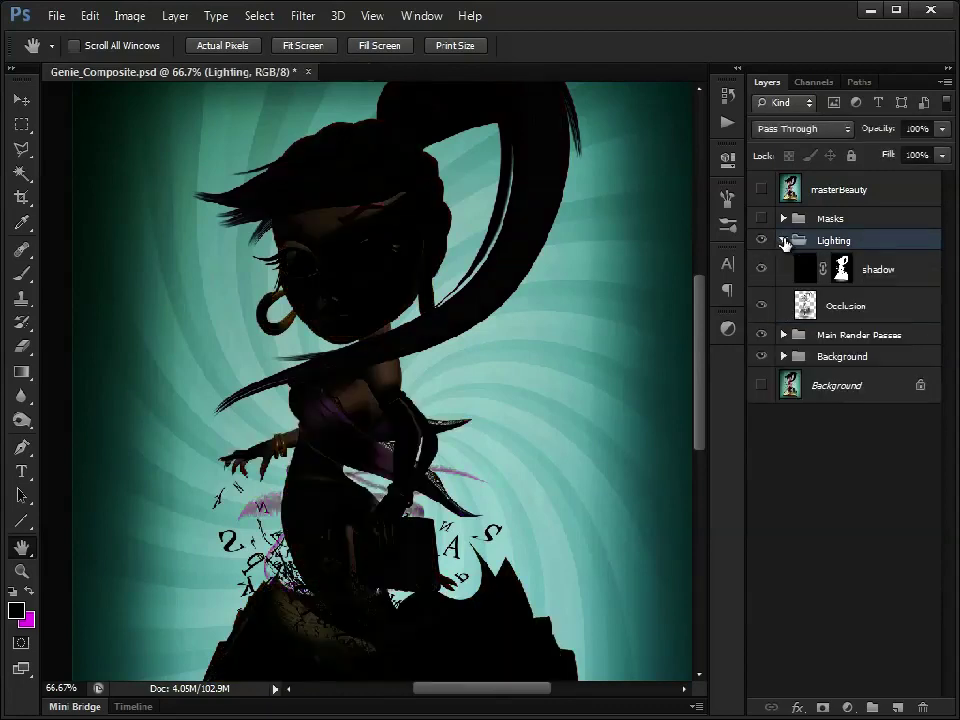
{"action": "left_click", "coordinate": [870, 313]}
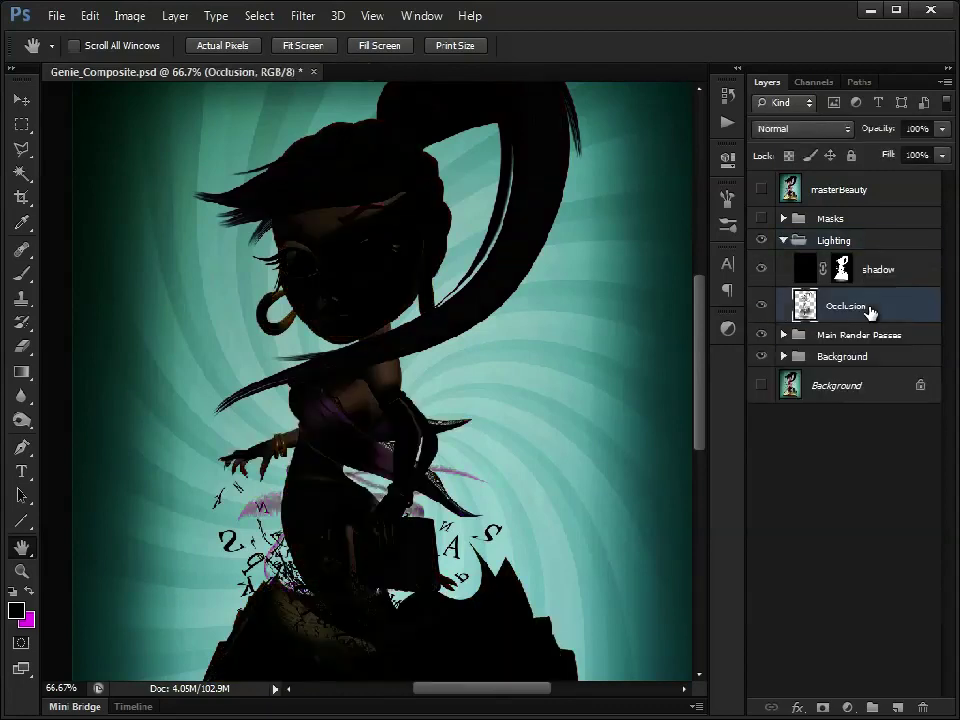
{"action": "left_click", "coordinate": [761, 268]}
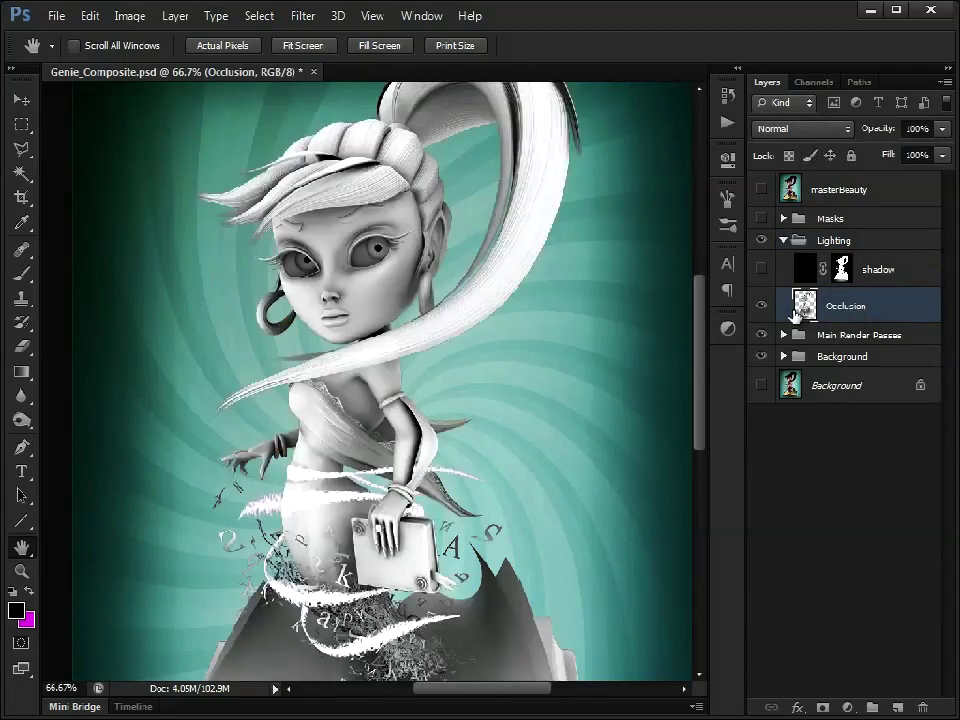
Compare the colour render with and without the grey Occlusion pass
{"action": "left_click", "coordinate": [763, 306]}
{"action": "left_click", "coordinate": [763, 306]}
{"action": "left_click_drag", "start_coordinate": [704, 341], "coordinate": [709, 381]}
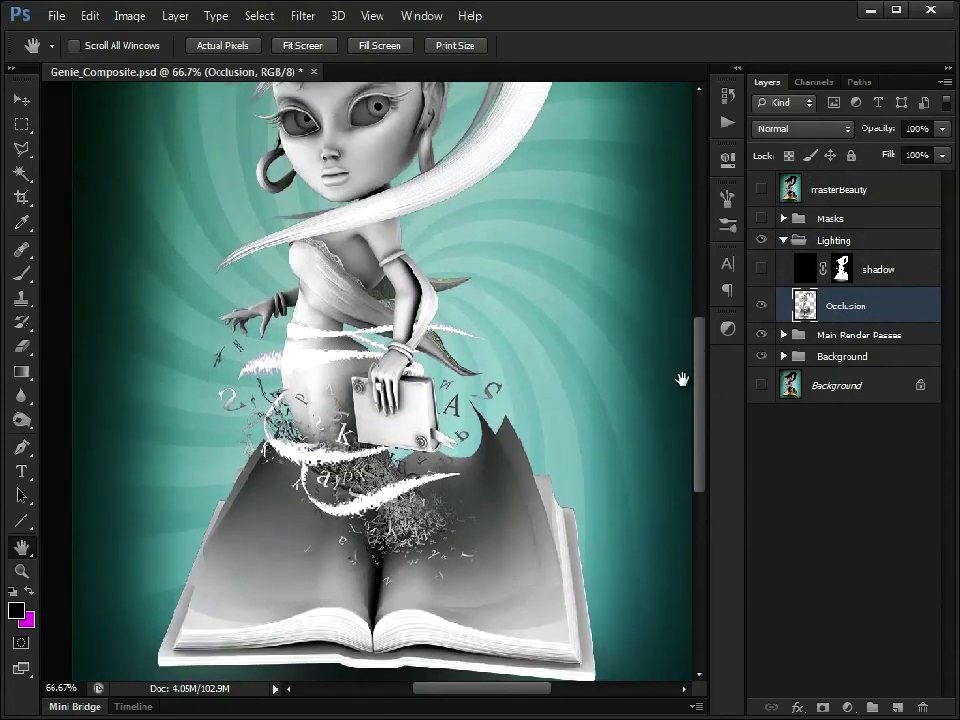
{"action": "left_click_drag", "start_coordinate": [705, 381], "coordinate": [729, 343]}
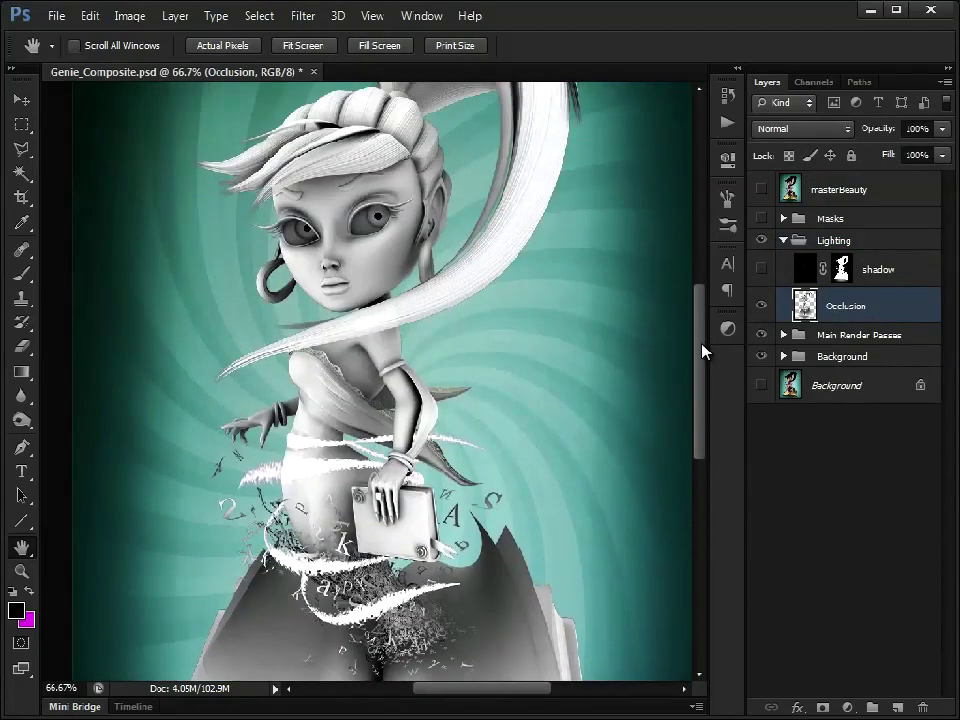
{"action": "left_click", "coordinate": [762, 306]}
{"action": "left_click", "coordinate": [762, 306]}
{"action": "left_click", "coordinate": [762, 306]}
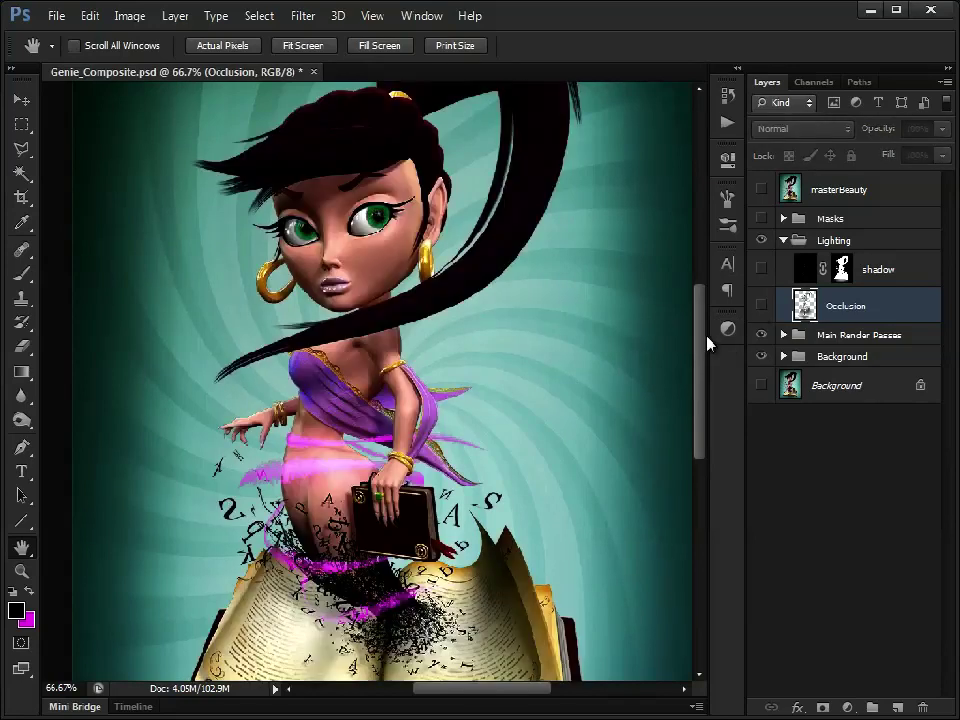
{"action": "left_click", "coordinate": [763, 312]}
Blend Occlusion in Soft Light and toggle it to compare the shading
{"action": "left_click", "coordinate": [800, 128]}
{"action": "left_click", "coordinate": [800, 389]}
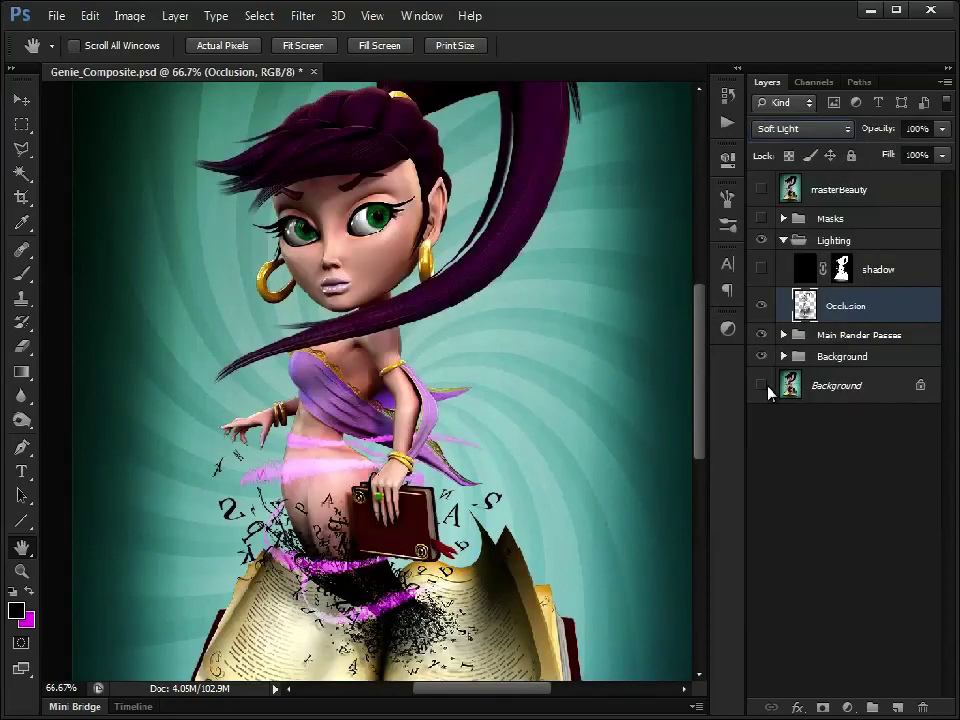
{"action": "left_click", "coordinate": [762, 306]}
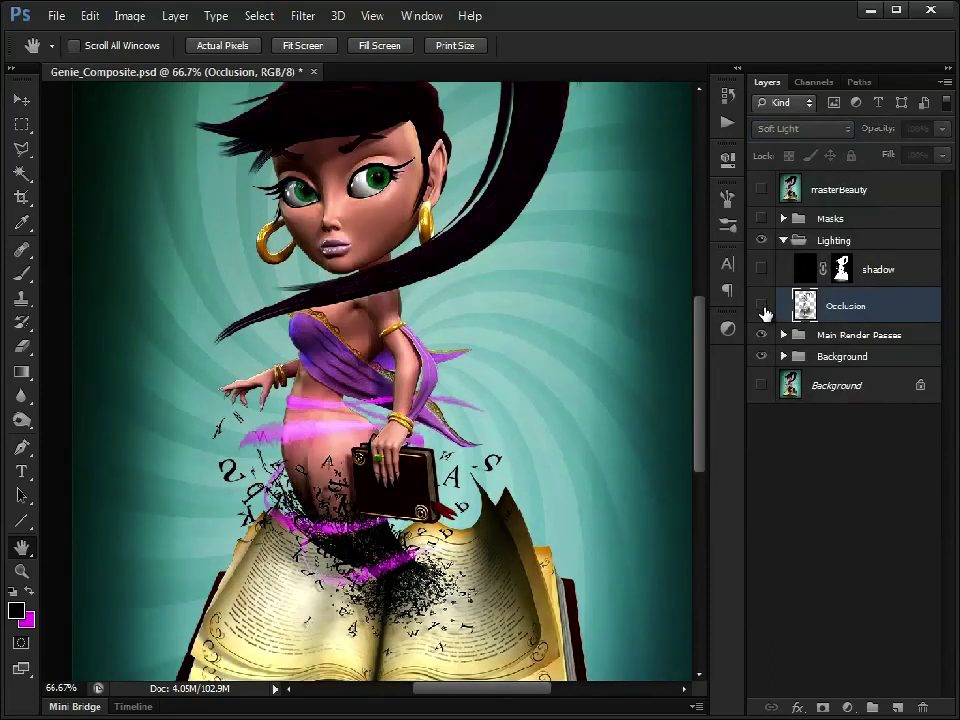
{"action": "left_click", "coordinate": [762, 306]}
{"action": "left_click", "coordinate": [762, 306]}
{"action": "left_click", "coordinate": [762, 306]}
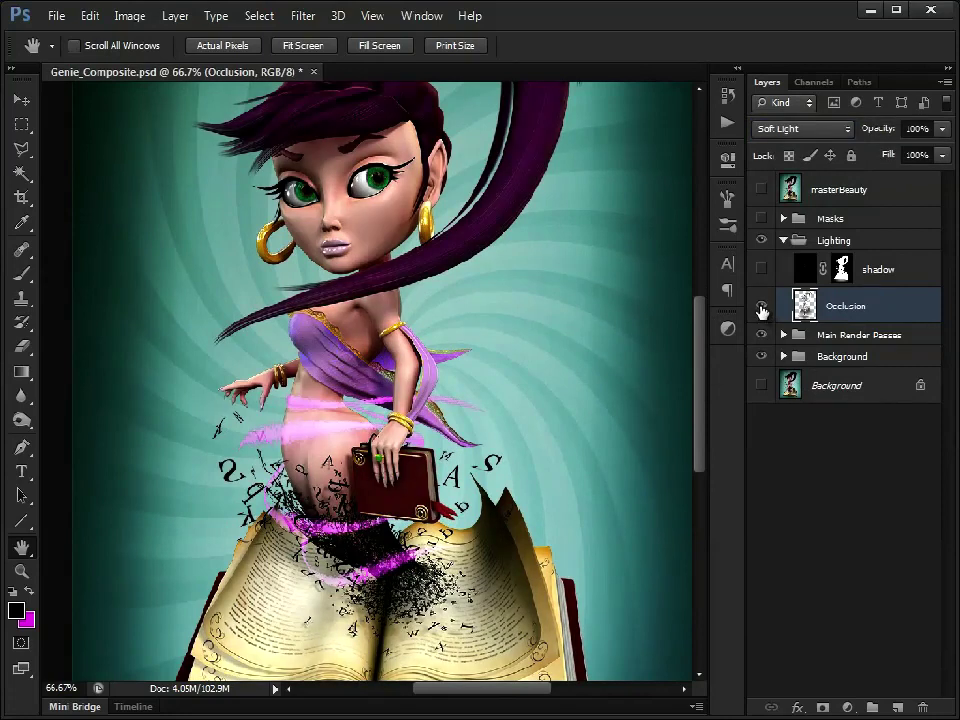
{"action": "left_click", "coordinate": [762, 306]}
{"action": "left_click", "coordinate": [762, 306]}
{"action": "left_click", "coordinate": [762, 306]}
{"action": "left_click", "coordinate": [762, 308]}
{"action": "left_click", "coordinate": [762, 308]}
{"action": "left_click", "coordinate": [762, 308]}
Duplicate the Occlusion layer to create Occlusion copy
{"action": "left_click", "coordinate": [940, 129]}
{"action": "mouse_move", "coordinate": [938, 160]}
{"action": "left_mouse_down"}
{"action": "mouse_move", "coordinate": [833, 158]}
{"action": "mouse_move", "coordinate": [944, 158]}
{"action": "left_mouse_up"}
{"action": "left_click_drag", "start_coordinate": [829, 309], "coordinate": [897, 707]}
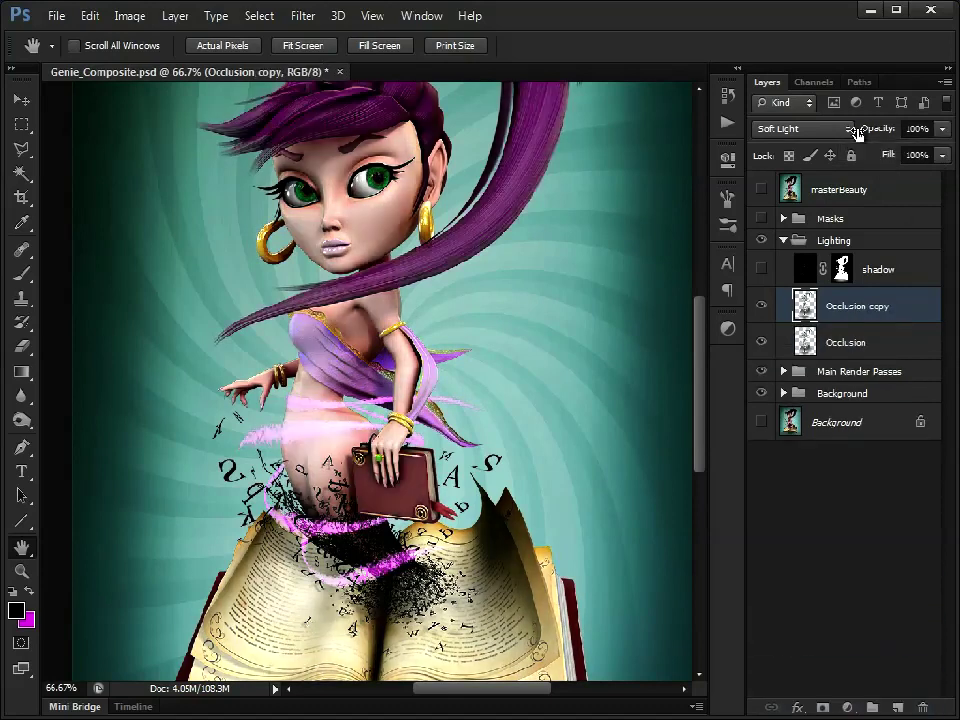
Set Occlusion copy to Multiply blend mode at 100% opacity
{"action": "left_click", "coordinate": [804, 130]}
{"action": "left_click", "coordinate": [804, 209]}
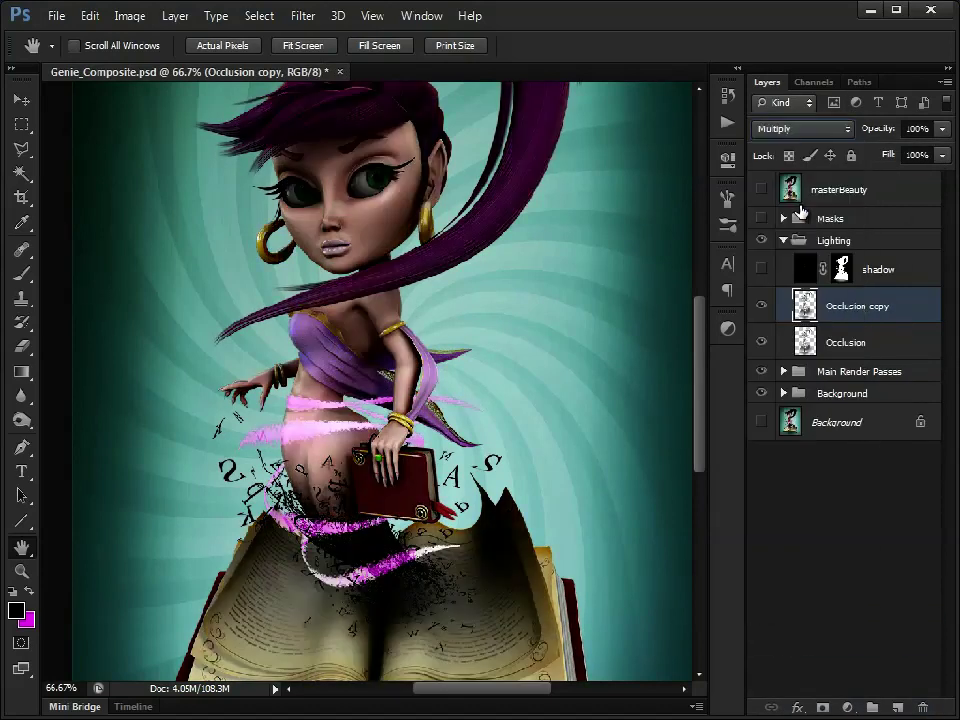
{"action": "left_click", "coordinate": [941, 135]}
{"action": "left_click_drag", "start_coordinate": [932, 154], "coordinate": [955, 155]}
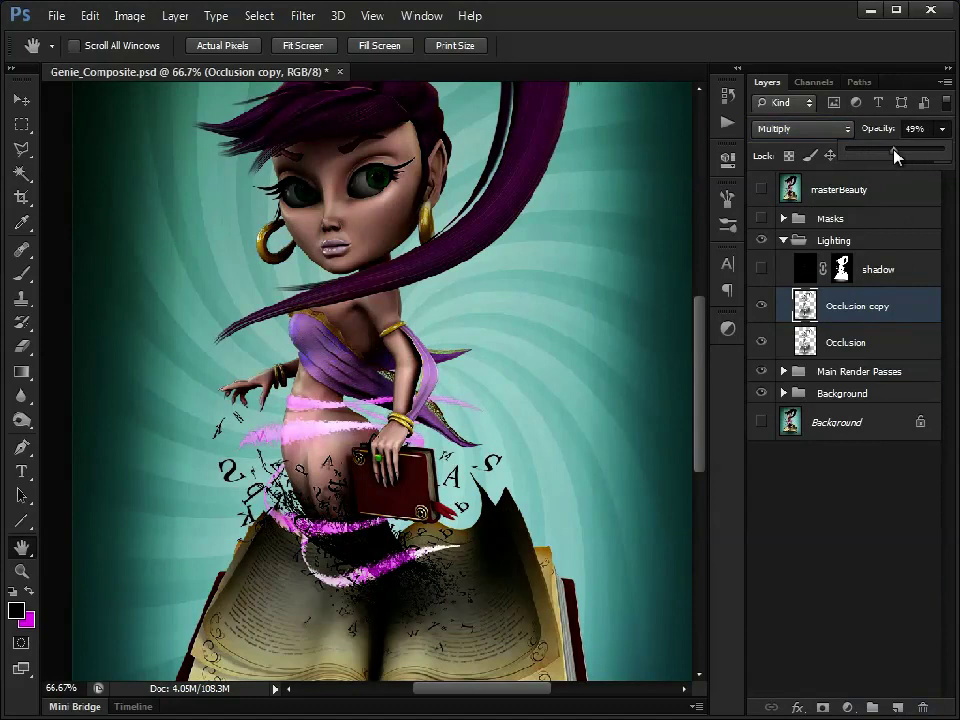
{"action": "left_click_drag", "start_coordinate": [895, 155], "coordinate": [955, 155]}
{"action": "left_click", "coordinate": [898, 312]}
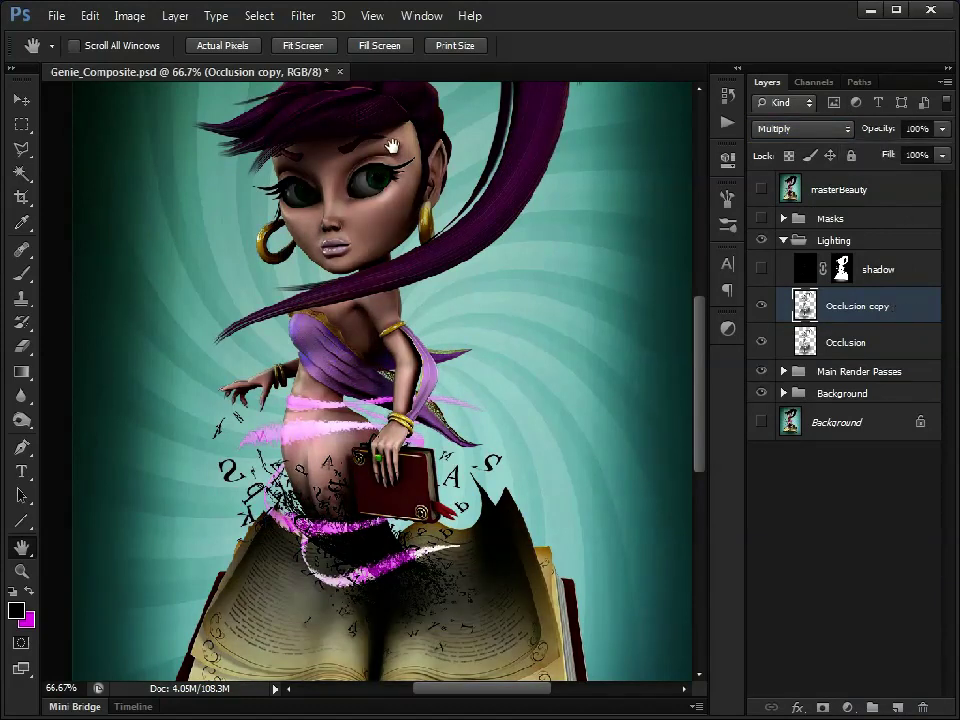
Expand the Masks group and show the black-and-white Skin Mask on the canvas
{"action": "left_click", "coordinate": [785, 218]}
{"action": "left_click", "coordinate": [810, 250]}
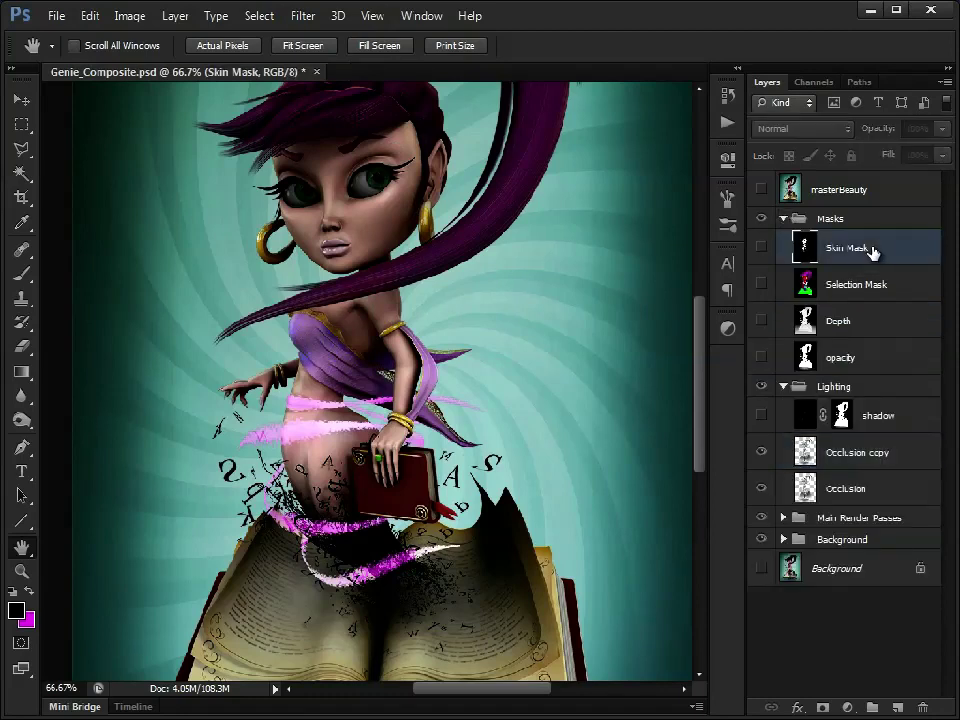
{"action": "left_click", "coordinate": [763, 250]}
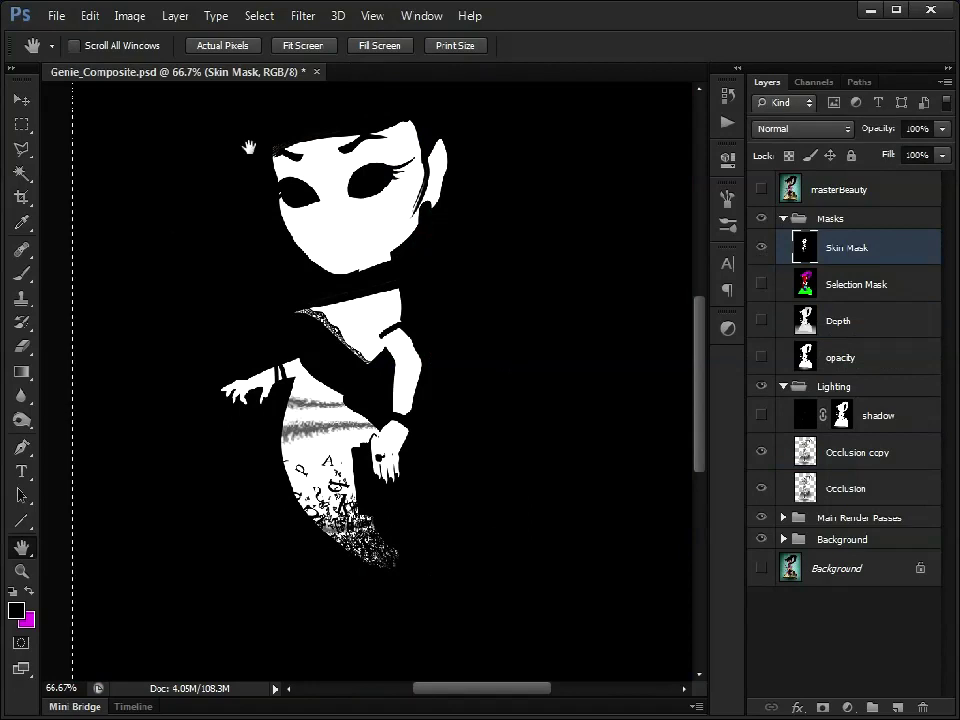
Hide the Skin Mask and display the colour Selection Mask instead
{"action": "left_click", "coordinate": [890, 289]}
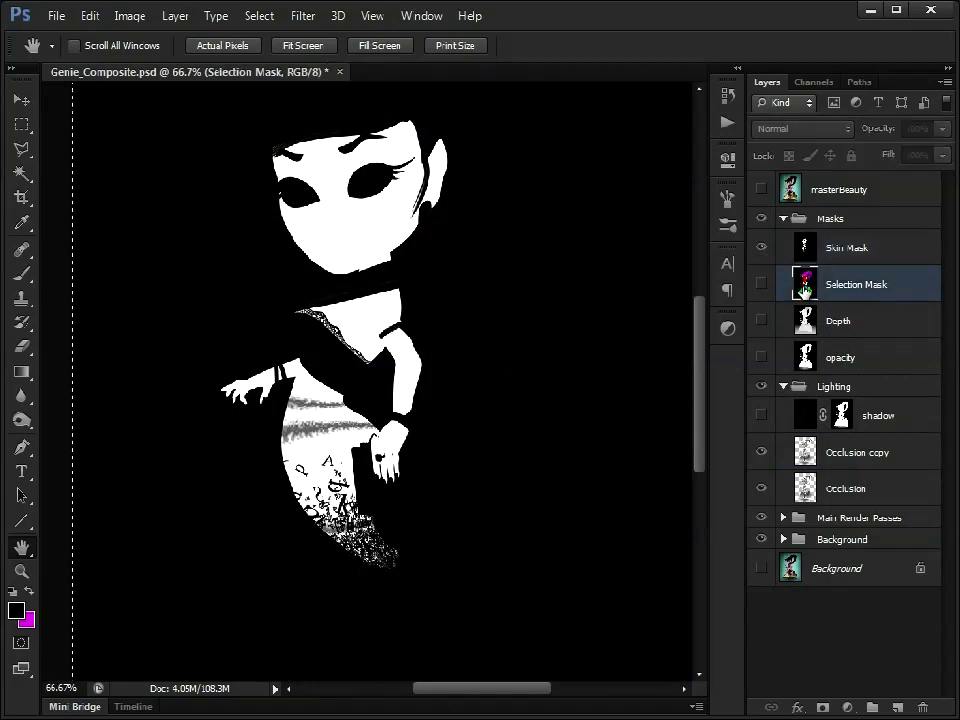
{"action": "left_click", "coordinate": [763, 251]}
{"action": "left_click", "coordinate": [763, 287]}
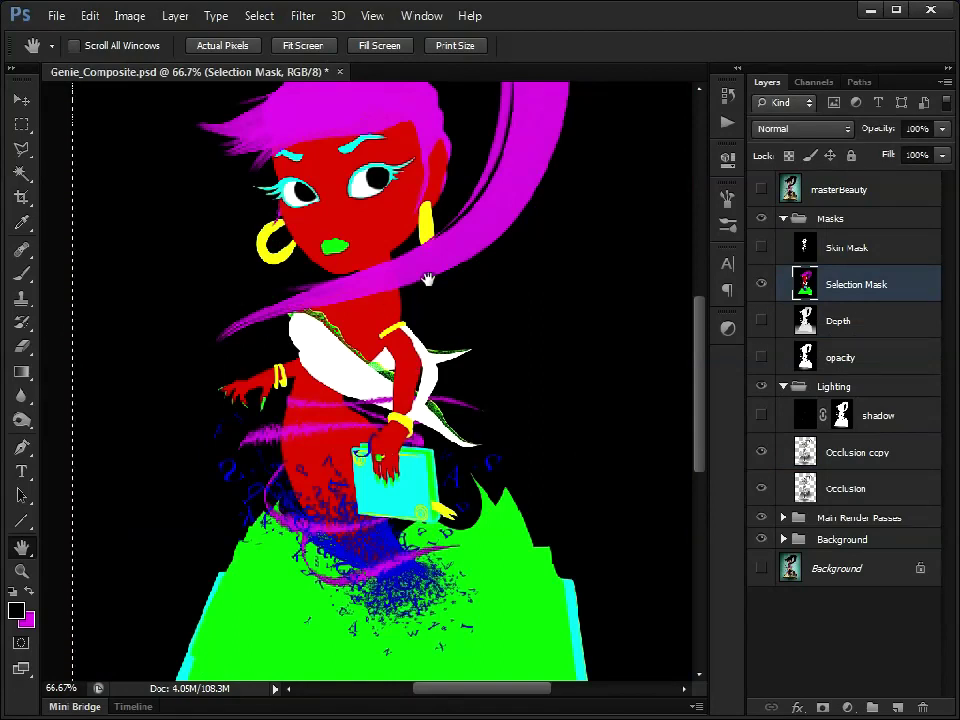
{"action": "scroll", "coordinate": [320, 205], "scroll_direction": "up", "scroll_amount": 3}
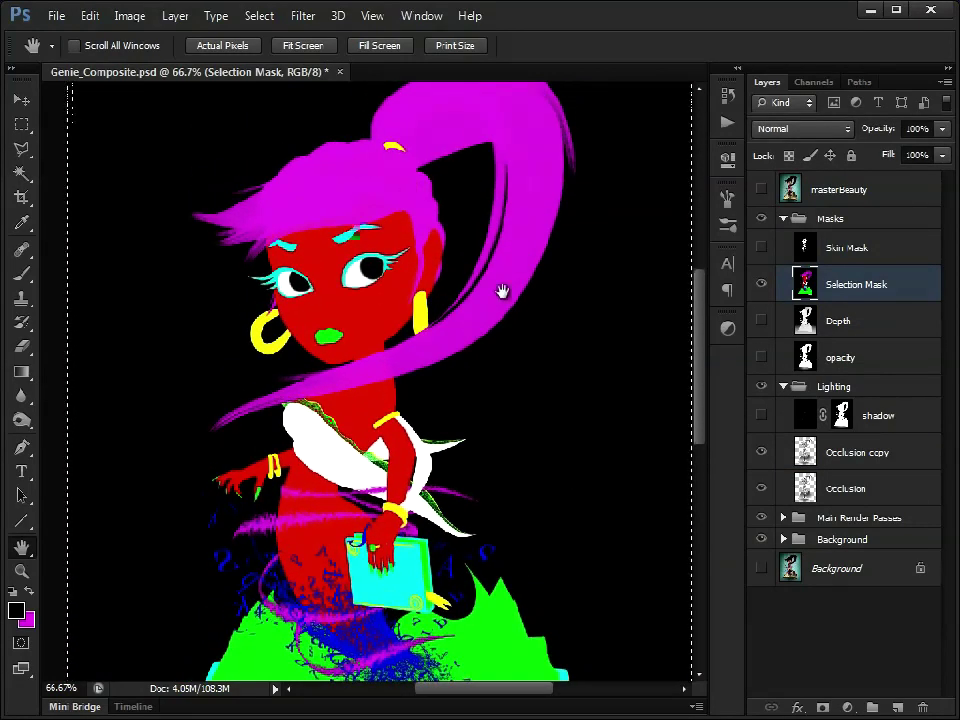
{"action": "scroll", "coordinate": [360, 430], "scroll_direction": "down", "scroll_amount": 5}
{"action": "scroll", "coordinate": [430, 428], "scroll_direction": "up", "scroll_amount": 4}
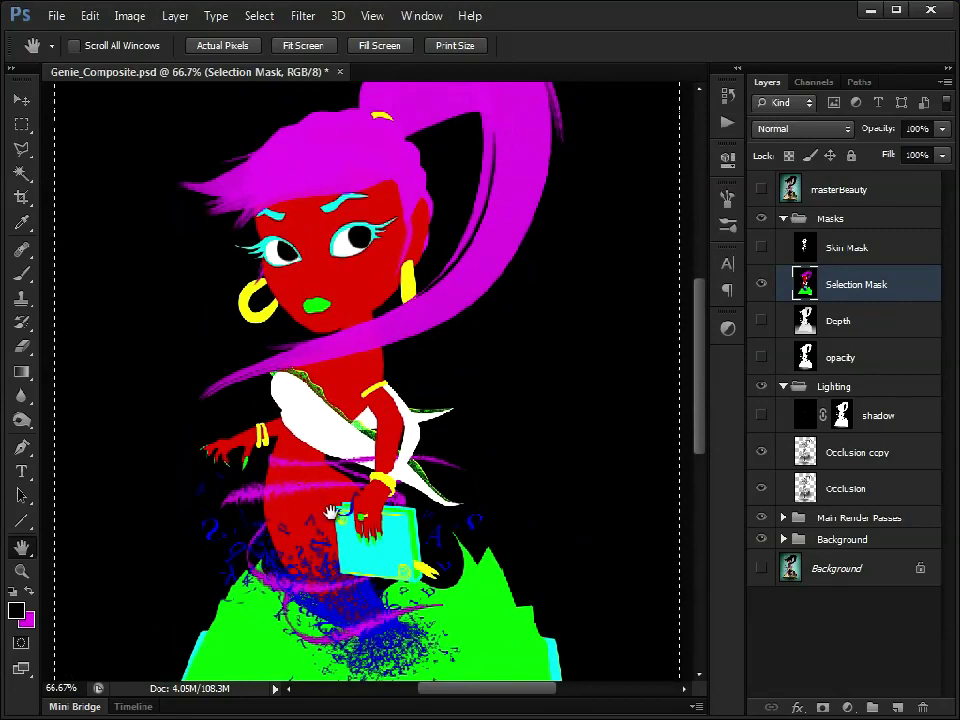
{"action": "scroll", "coordinate": [388, 390], "scroll_direction": "down", "scroll_amount": 4}
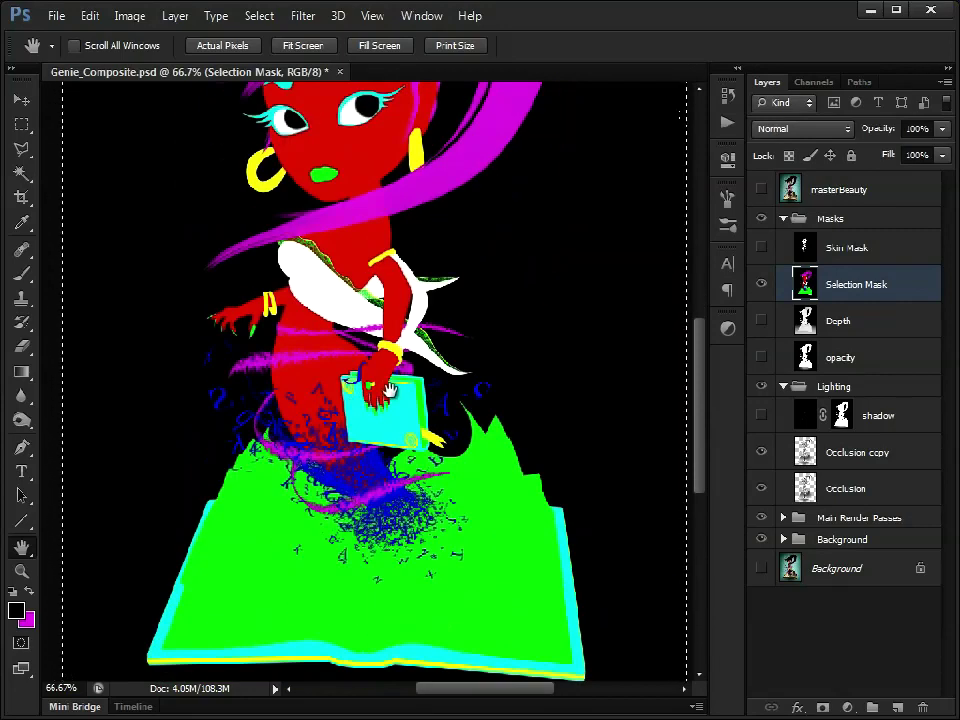
{"action": "left_click", "coordinate": [21, 571]}
Zoom in on the book and lettering to inspect the Skin Mask, then zoom back out
{"action": "left_click", "coordinate": [345, 478]}
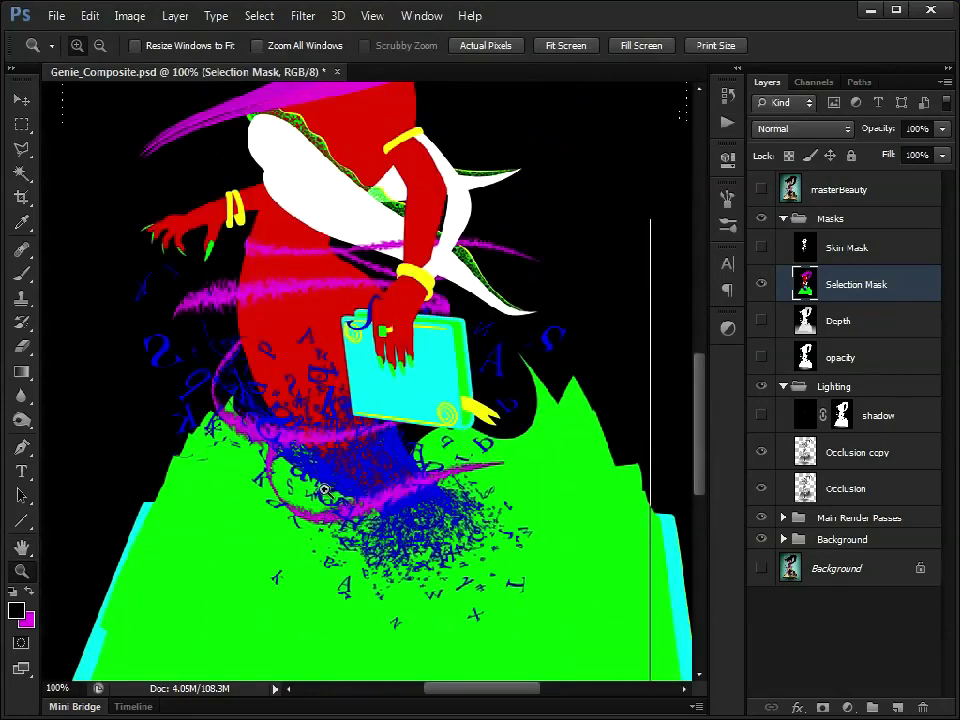
{"action": "left_click", "coordinate": [360, 454]}
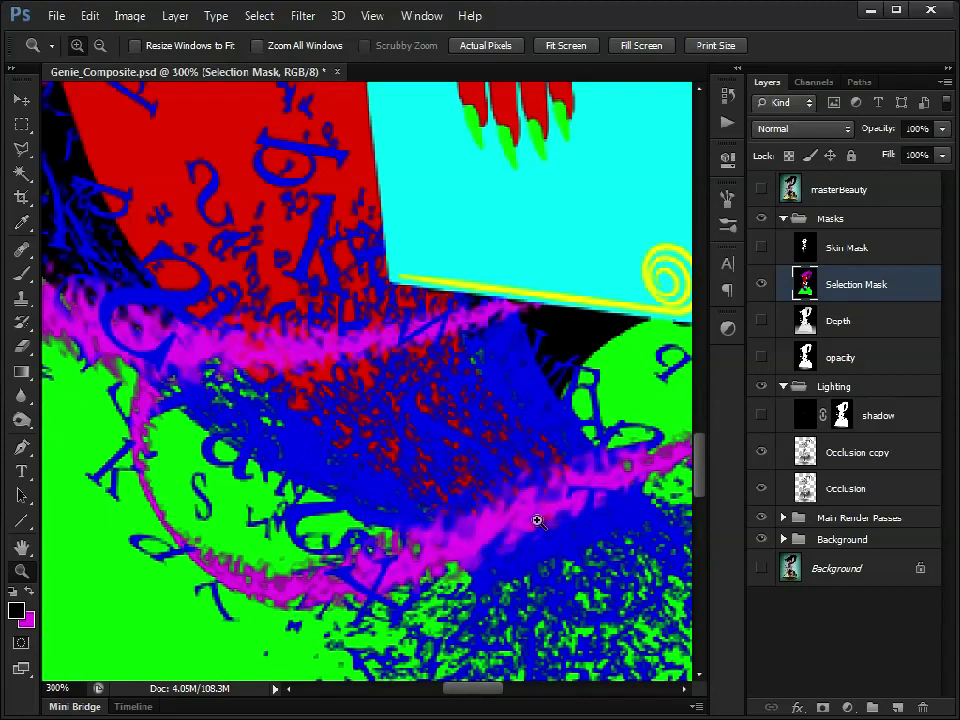
{"action": "left_click", "coordinate": [762, 247]}
{"action": "left_click", "coordinate": [847, 247]}
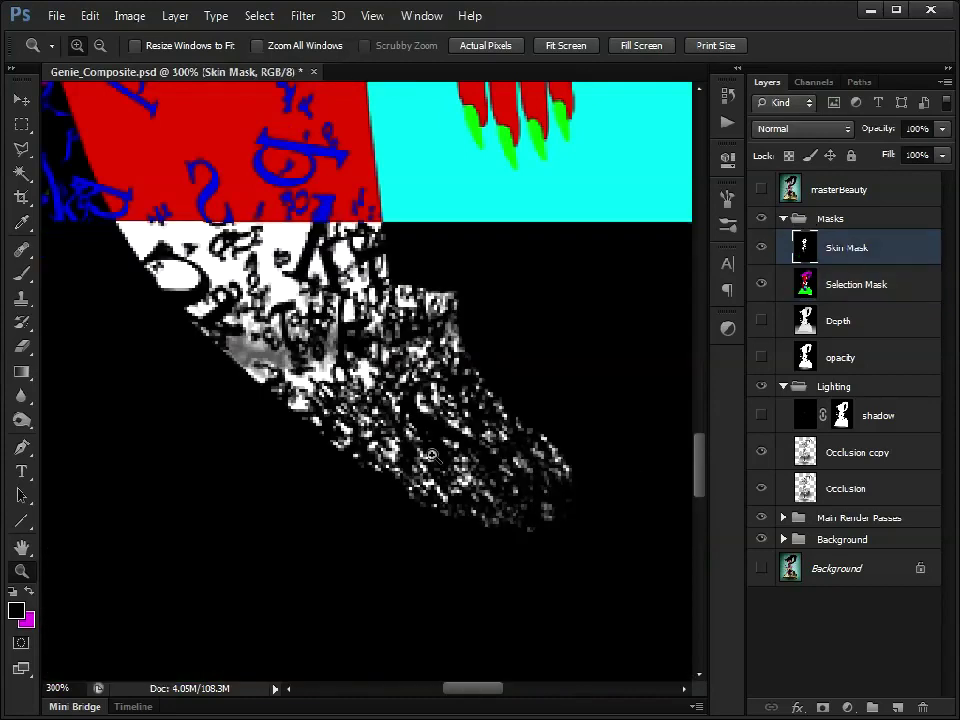
{"action": "left_click", "coordinate": [327, 315], "text": "alt"}
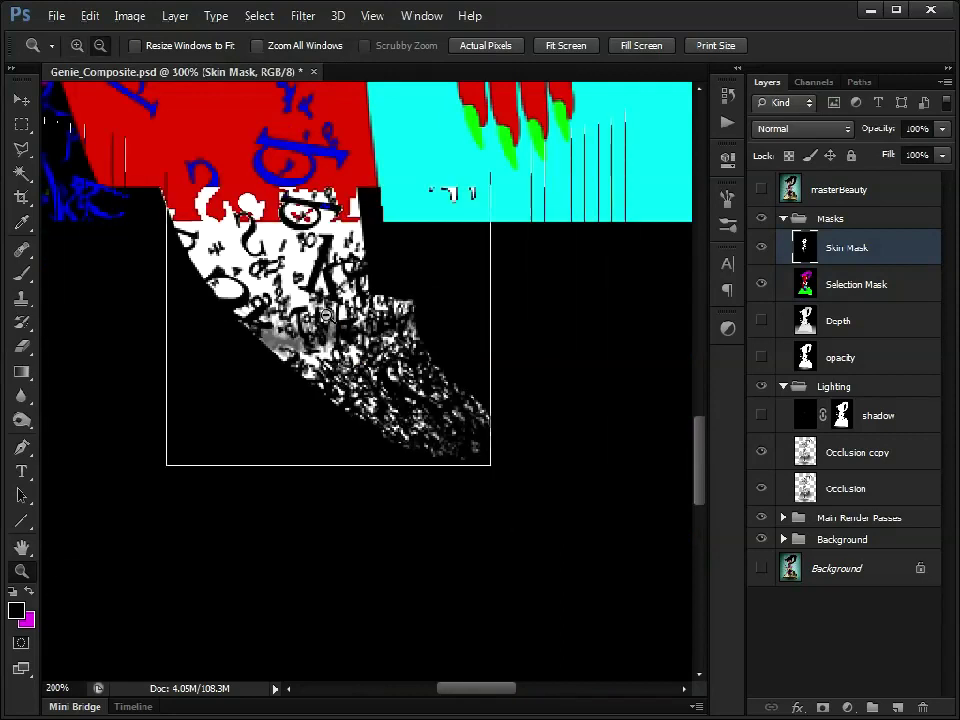
{"action": "left_click", "coordinate": [327, 315], "text": "alt"}
{"action": "left_click", "coordinate": [321, 358], "text": "alt"}
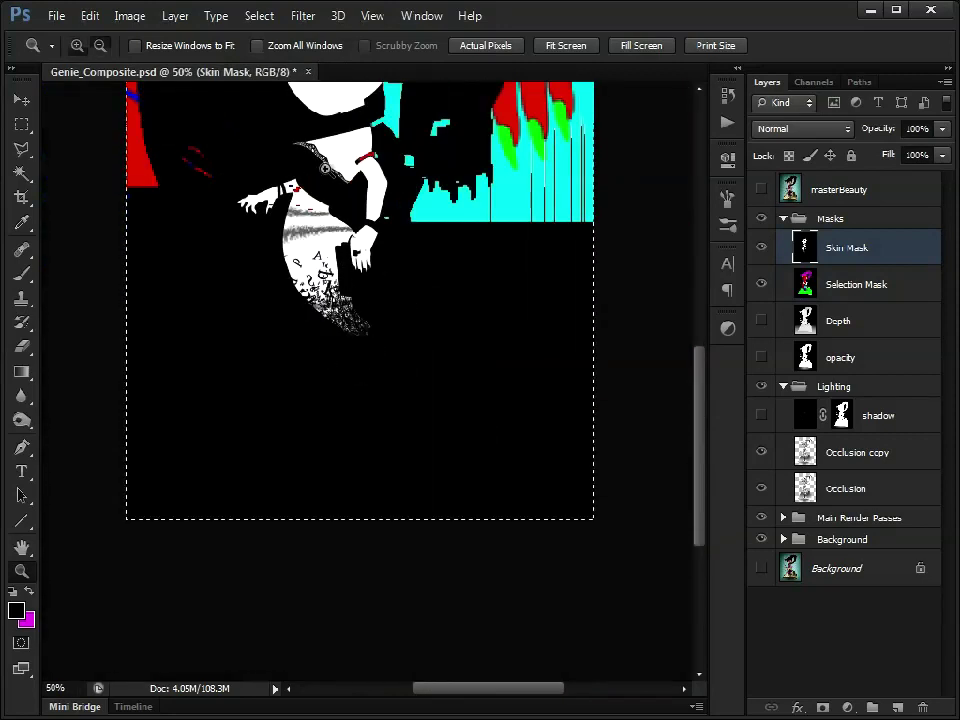
Pan back to the face, then collapse and hide the Masks group
{"action": "left_click", "coordinate": [22, 547]}
{"action": "left_click_drag", "start_coordinate": [422, 210], "coordinate": [408, 457]}
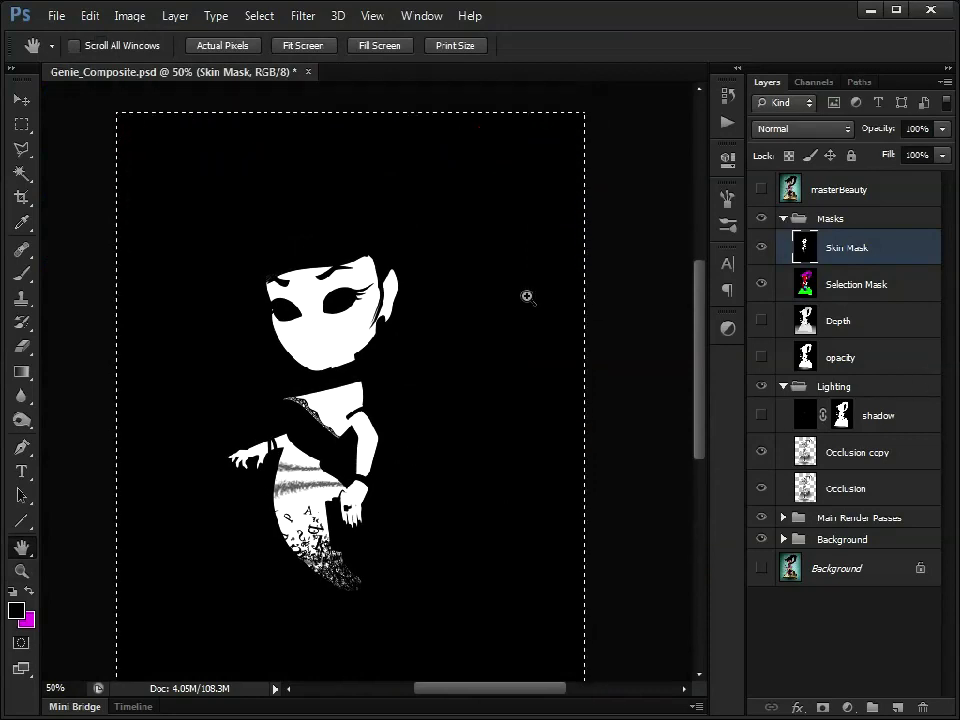
{"action": "left_click", "coordinate": [781, 218]}
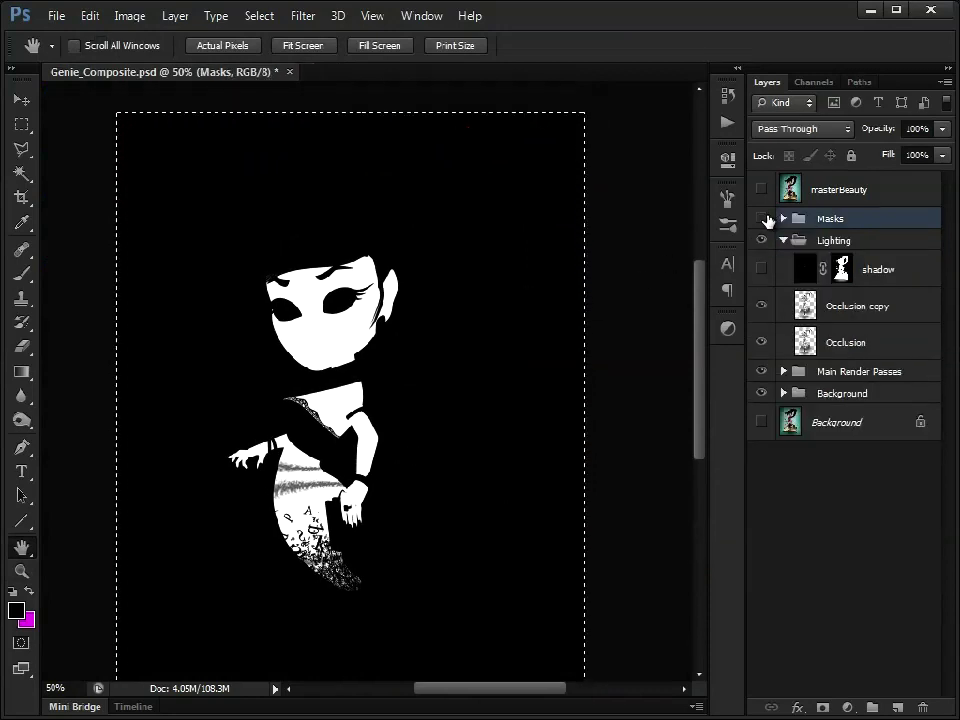
{"action": "left_click", "coordinate": [762, 218]}
{"action": "left_click", "coordinate": [874, 306]}
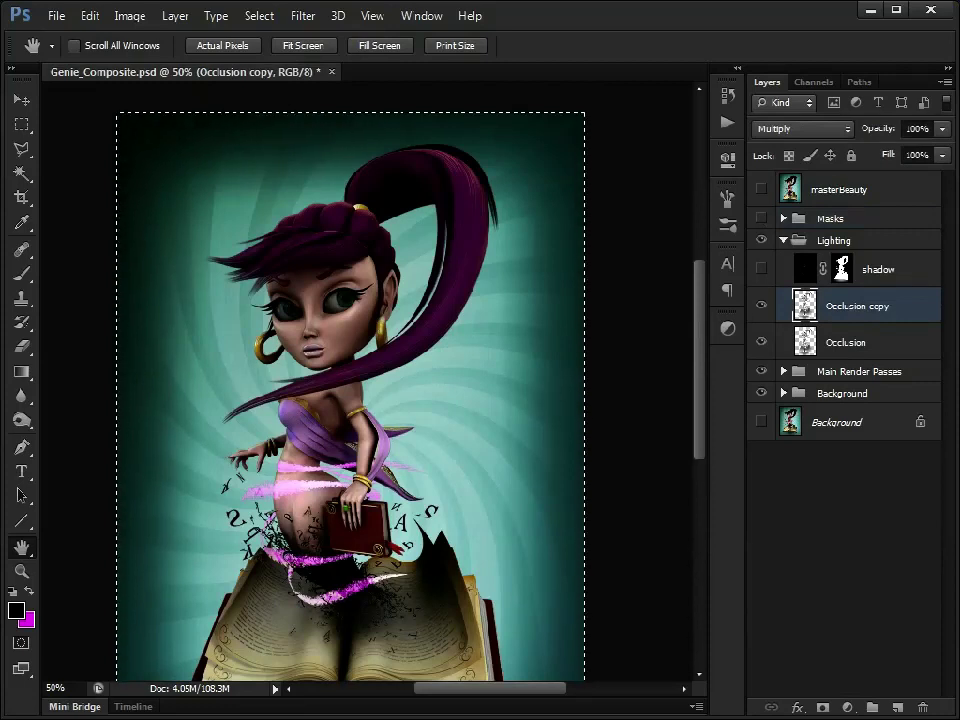
Add a layer mask to Occlusion copy and paste the figure silhouette into it
{"action": "left_click", "coordinate": [823, 708]}
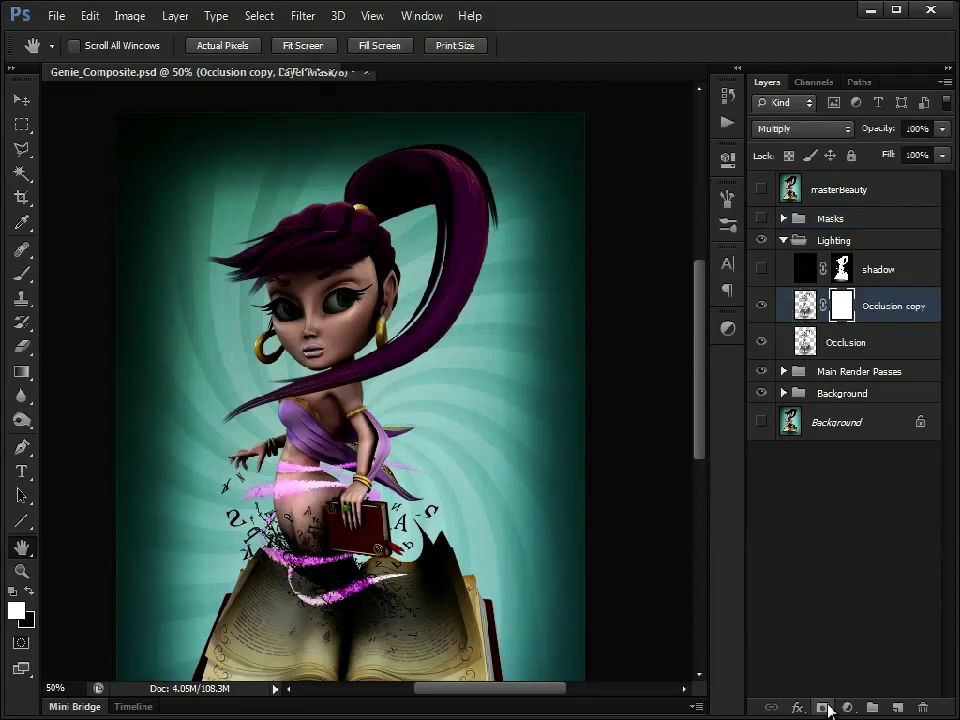
{"action": "left_click", "coordinate": [806, 85]}
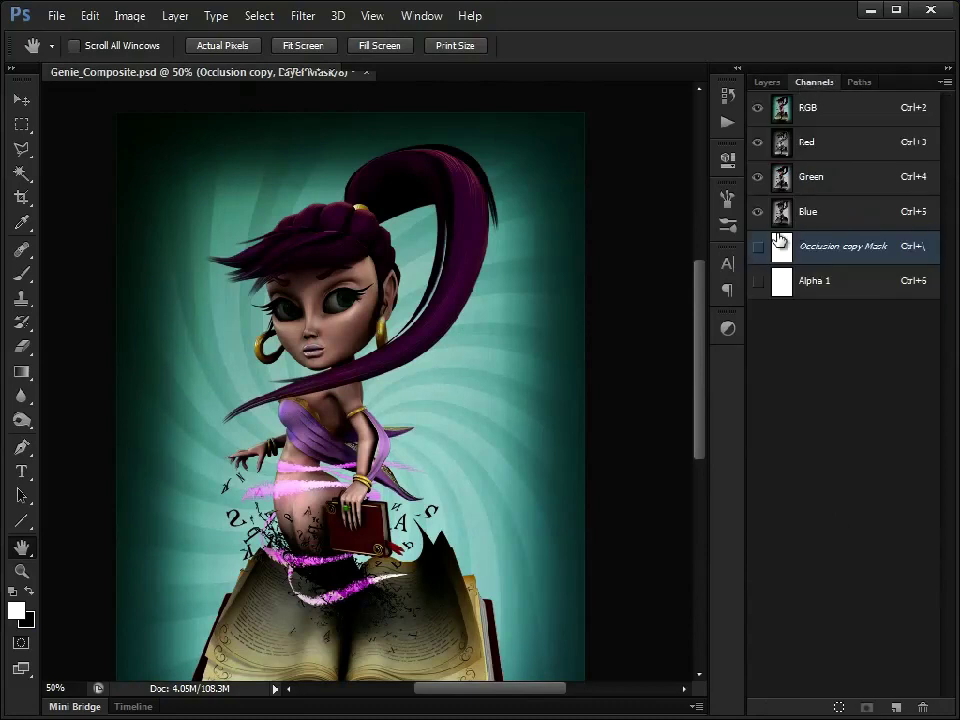
{"action": "left_click", "coordinate": [758, 247]}
{"action": "left_click", "coordinate": [758, 108]}
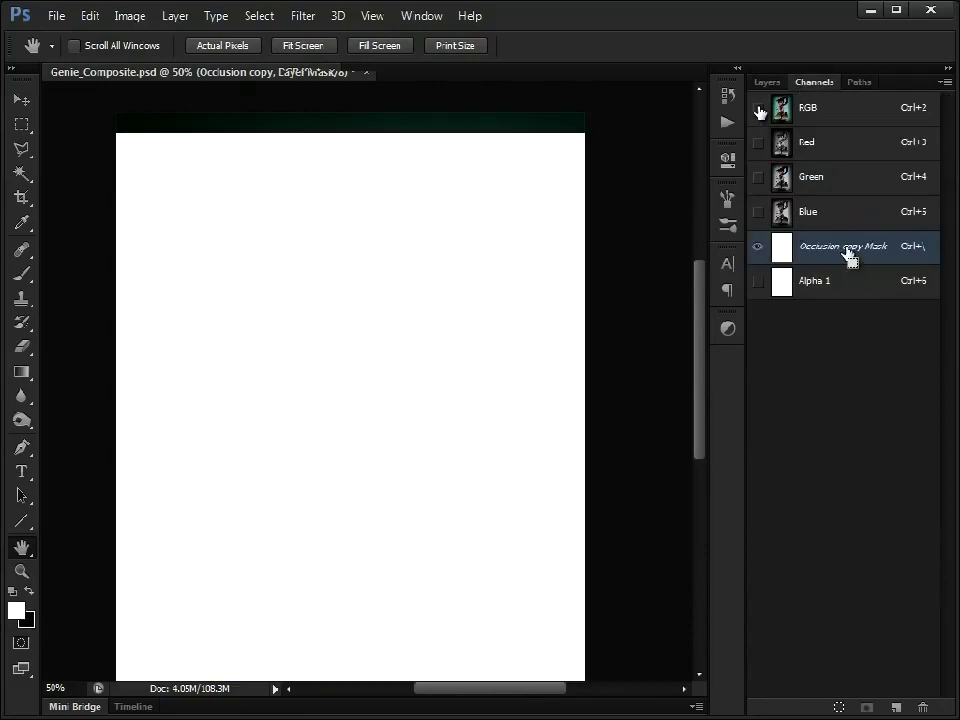
{"action": "key", "text": "ctrl+v"}
{"action": "left_click", "coordinate": [837, 113]}
{"action": "left_click", "coordinate": [767, 84]}
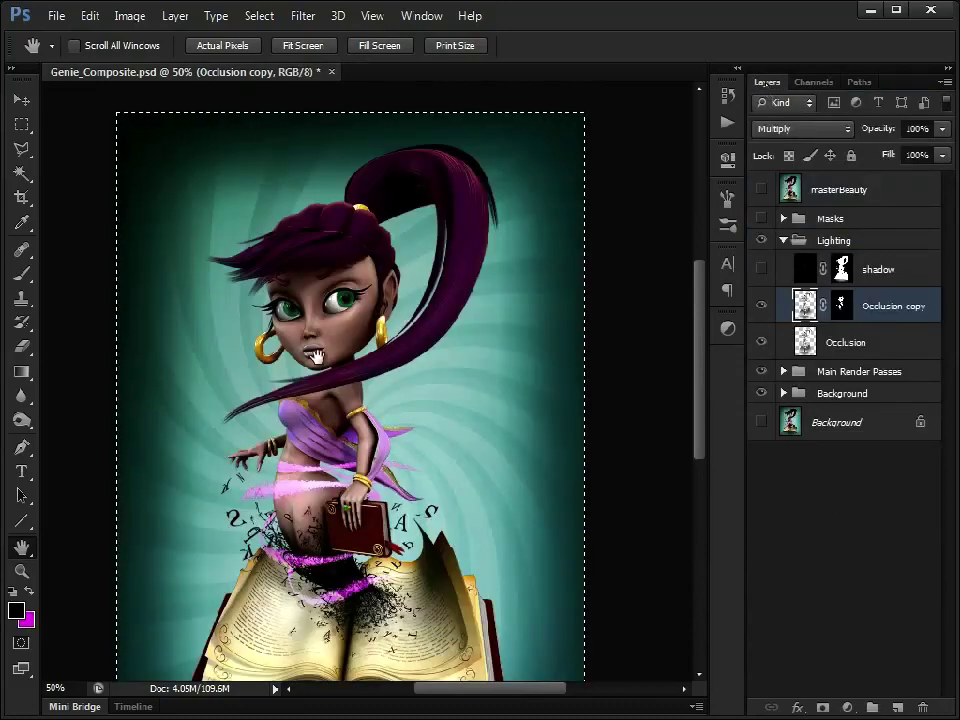
Zoom in on the genie's face and toggle Occlusion copy repeatedly to compare
{"action": "left_click", "coordinate": [21, 571]}
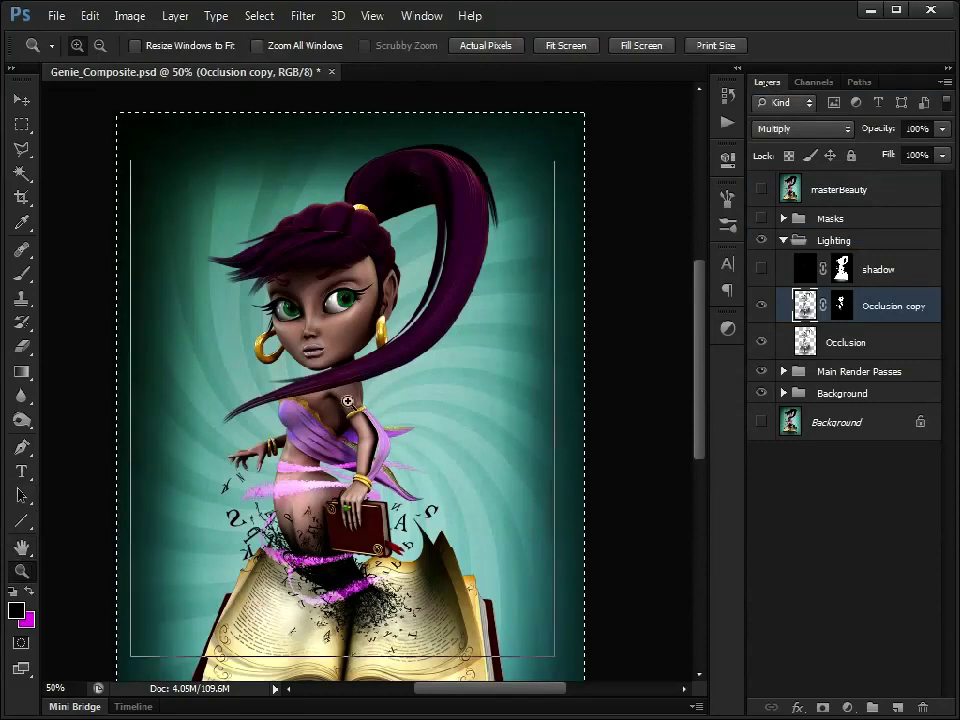
{"action": "left_click", "coordinate": [330, 392]}
{"action": "left_click", "coordinate": [762, 310]}
{"action": "left_click", "coordinate": [762, 310]}
{"action": "left_click", "coordinate": [762, 310]}
{"action": "left_click", "coordinate": [762, 310]}
{"action": "left_click", "coordinate": [761, 310]}
{"action": "left_click", "coordinate": [760, 309]}
{"action": "left_click", "coordinate": [761, 309]}
{"action": "left_click", "coordinate": [761, 309]}
{"action": "left_click", "coordinate": [761, 309]}
{"action": "left_click", "coordinate": [761, 309]}
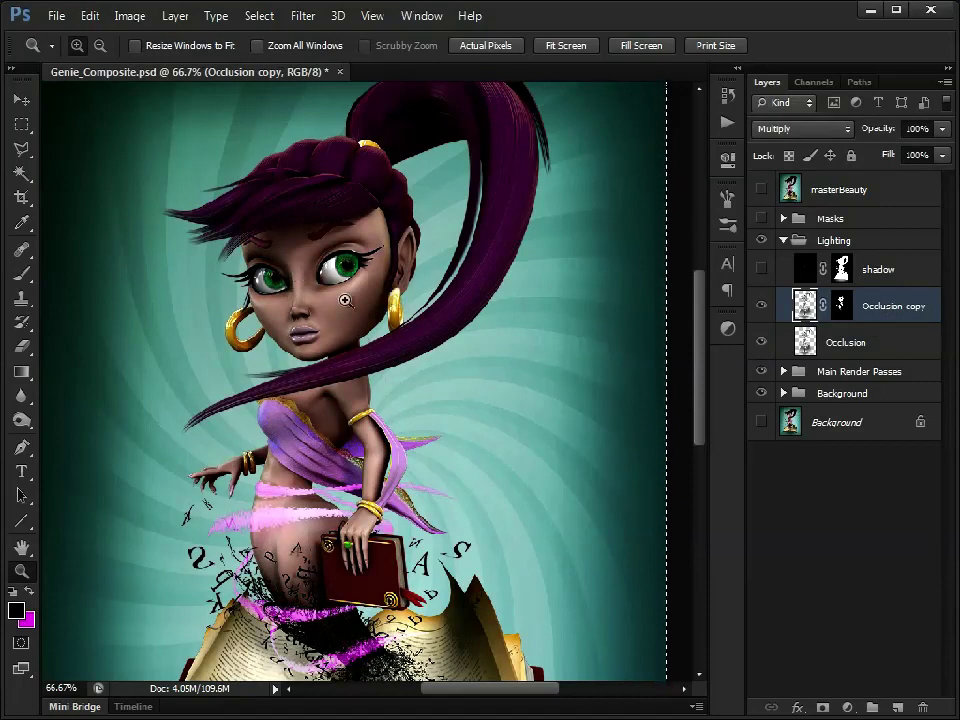
{"action": "left_click", "coordinate": [21, 124]}
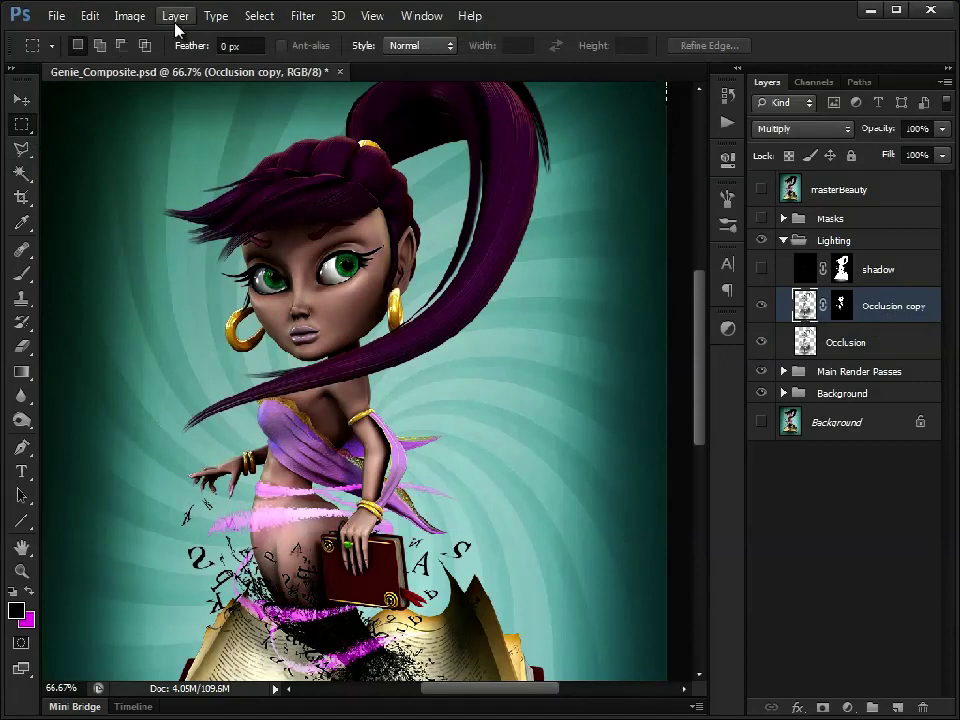
Open Hue/Saturation for Occlusion copy, enable Colorize and raise Lightness to +31
{"action": "left_click", "coordinate": [133, 17]}
{"action": "mouse_move", "coordinate": [180, 66]}
{"action": "left_click", "coordinate": [399, 160]}
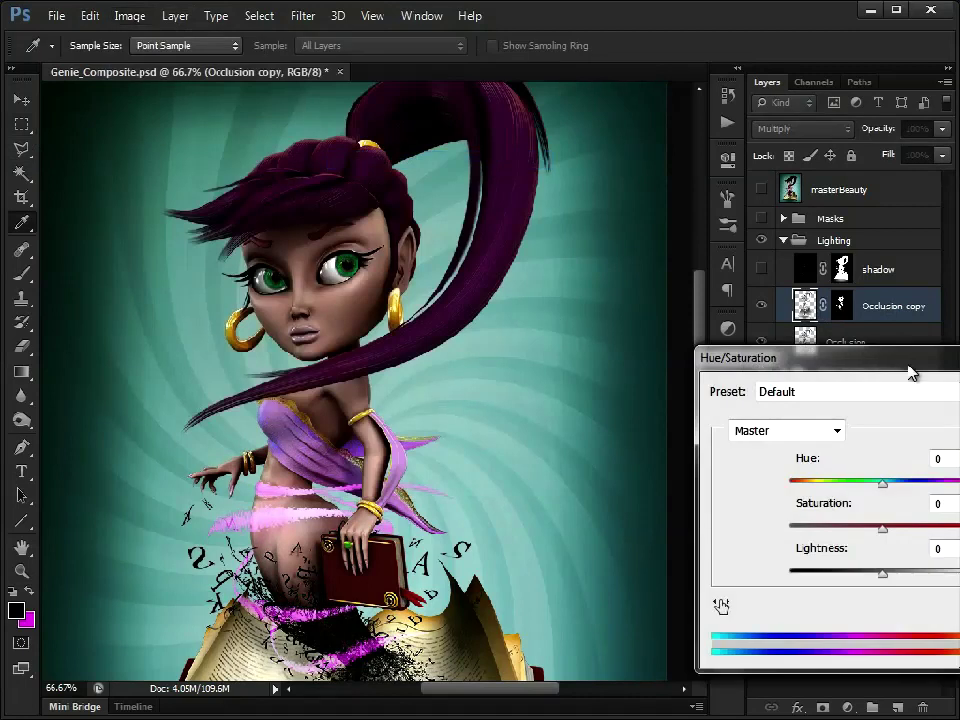
{"action": "left_click_drag", "start_coordinate": [908, 366], "coordinate": [634, 345]}
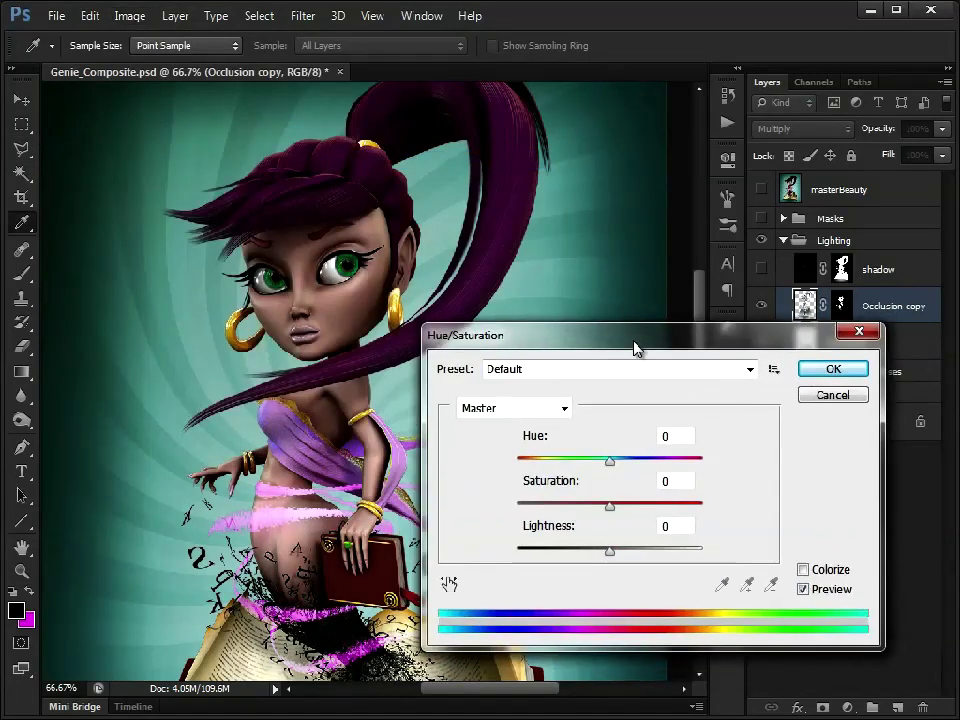
{"action": "left_click", "coordinate": [802, 571]}
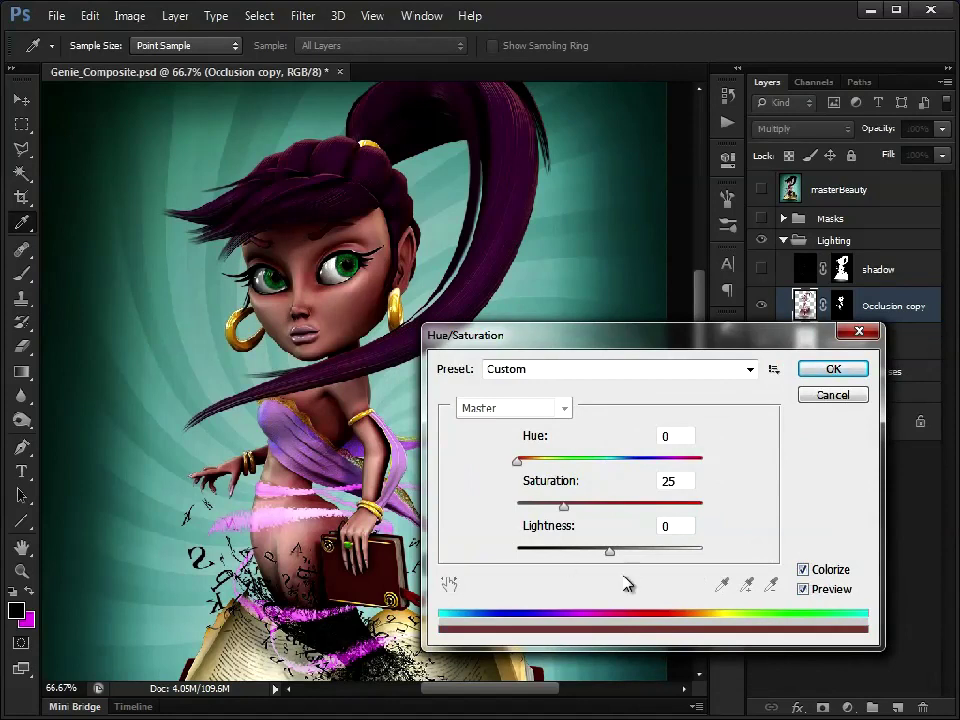
{"action": "left_click_drag", "start_coordinate": [611, 557], "coordinate": [639, 561]}
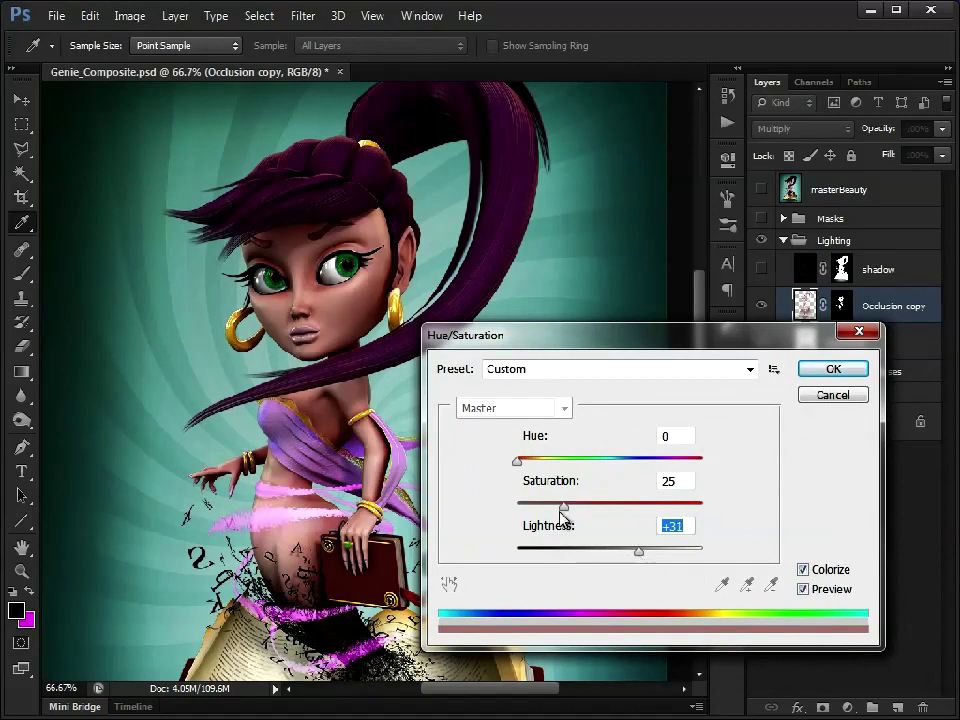
{"action": "left_click_drag", "start_coordinate": [563, 507], "coordinate": [638, 515]}
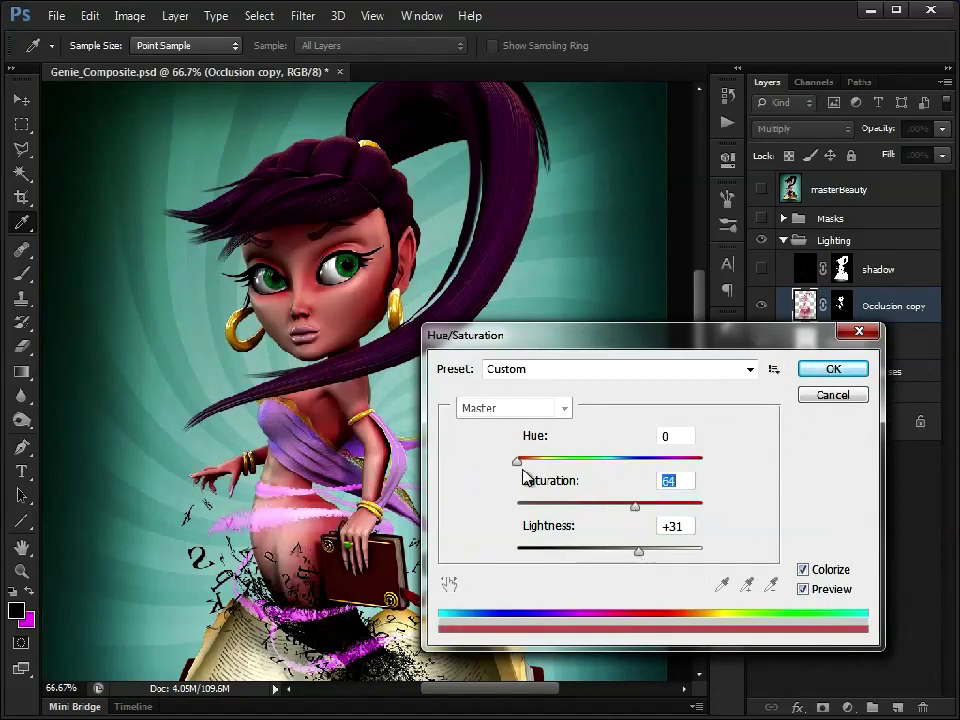
Set the colorize Hue to 16 and Saturation to 12, then apply the adjustment
{"action": "left_click_drag", "start_coordinate": [517, 462], "coordinate": [592, 509]}
{"action": "left_click_drag", "start_coordinate": [620, 463], "coordinate": [435, 470]}
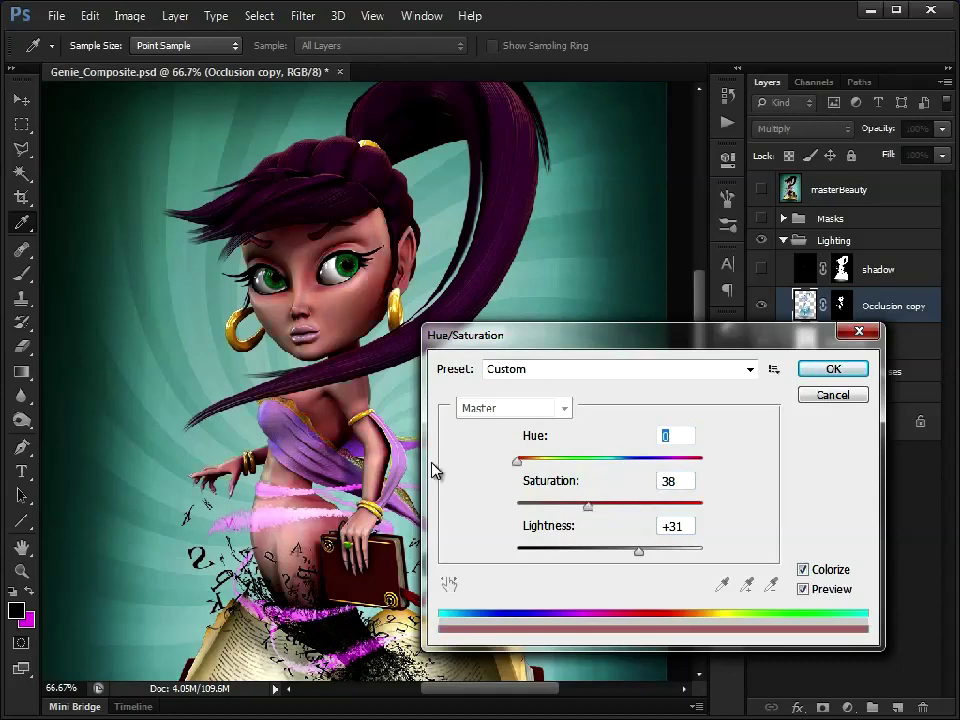
{"action": "left_click_drag", "start_coordinate": [523, 467], "coordinate": [528, 466]}
{"action": "left_click_drag", "start_coordinate": [589, 507], "coordinate": [540, 510]}
{"action": "left_click_drag", "start_coordinate": [638, 550], "coordinate": [674, 557]}
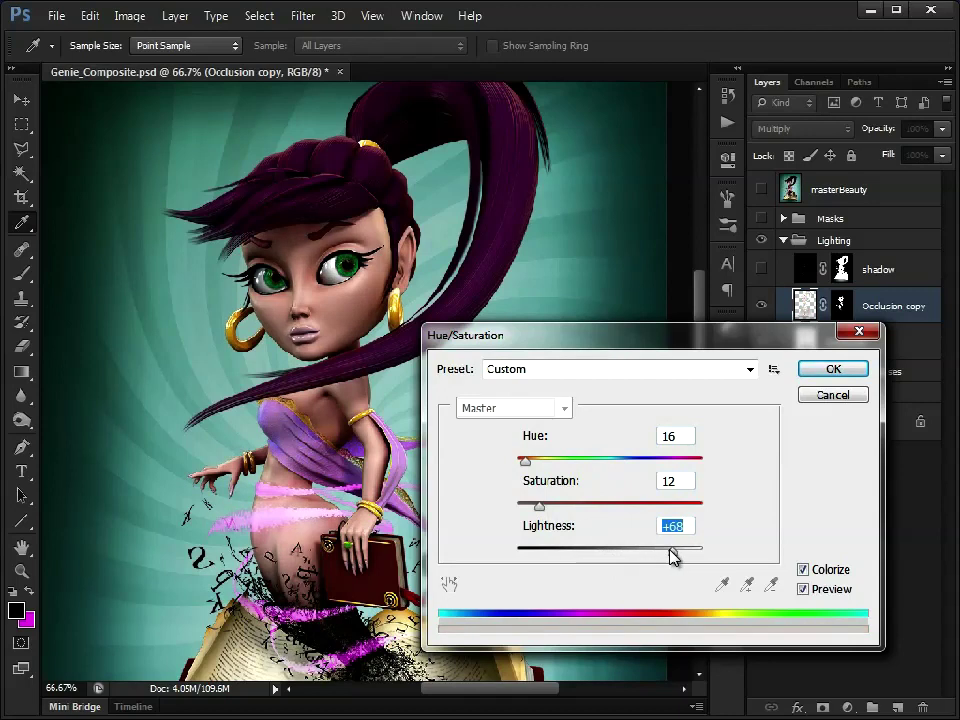
{"action": "left_click", "coordinate": [833, 369]}
Toggle the colorized Occlusion copy layer off and on to compare
{"action": "key", "text": "m"}
{"action": "left_click", "coordinate": [761, 308]}
{"action": "left_click", "coordinate": [761, 308]}
{"action": "left_click", "coordinate": [761, 308]}
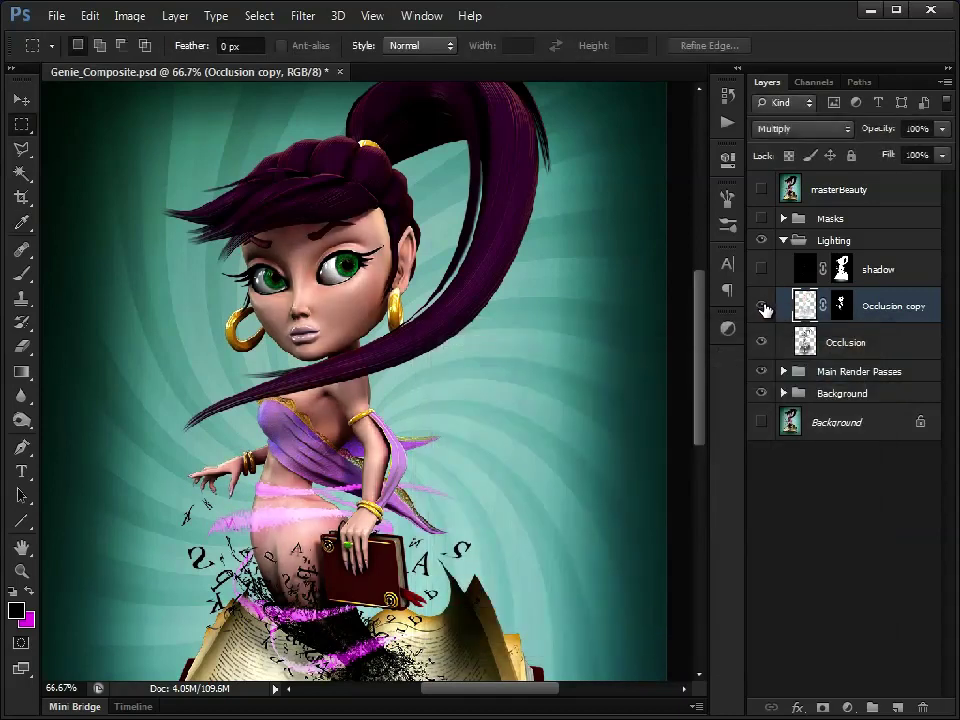
{"action": "left_click", "coordinate": [761, 308]}
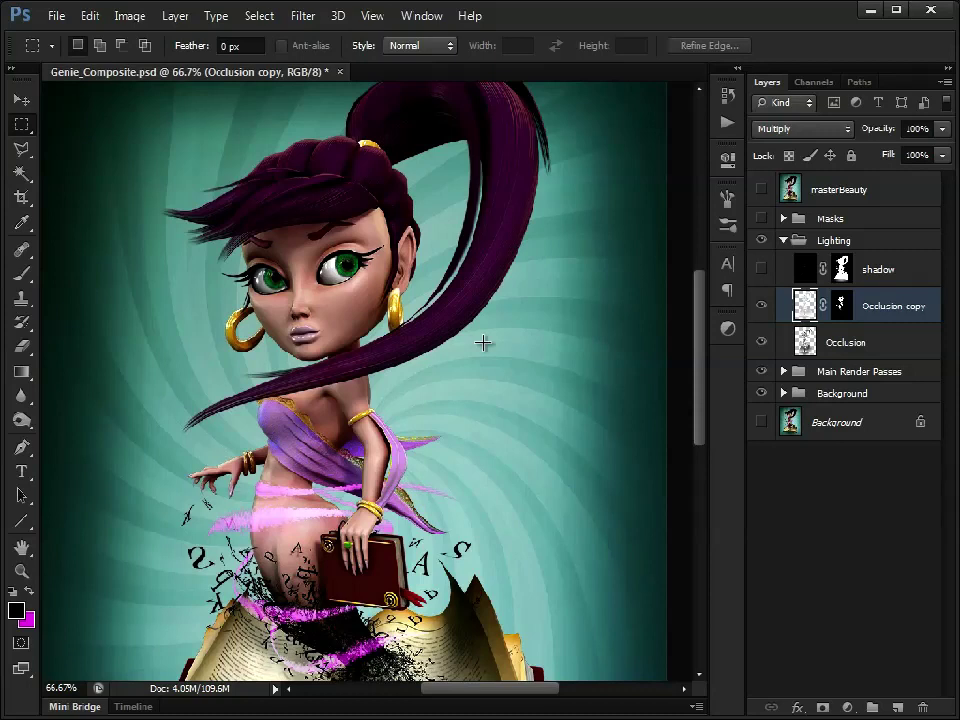
Show the shadow layer and preview it with its mask disabled, then re-enable the mask
{"action": "left_click", "coordinate": [761, 268]}
{"action": "left_click", "coordinate": [916, 275]}
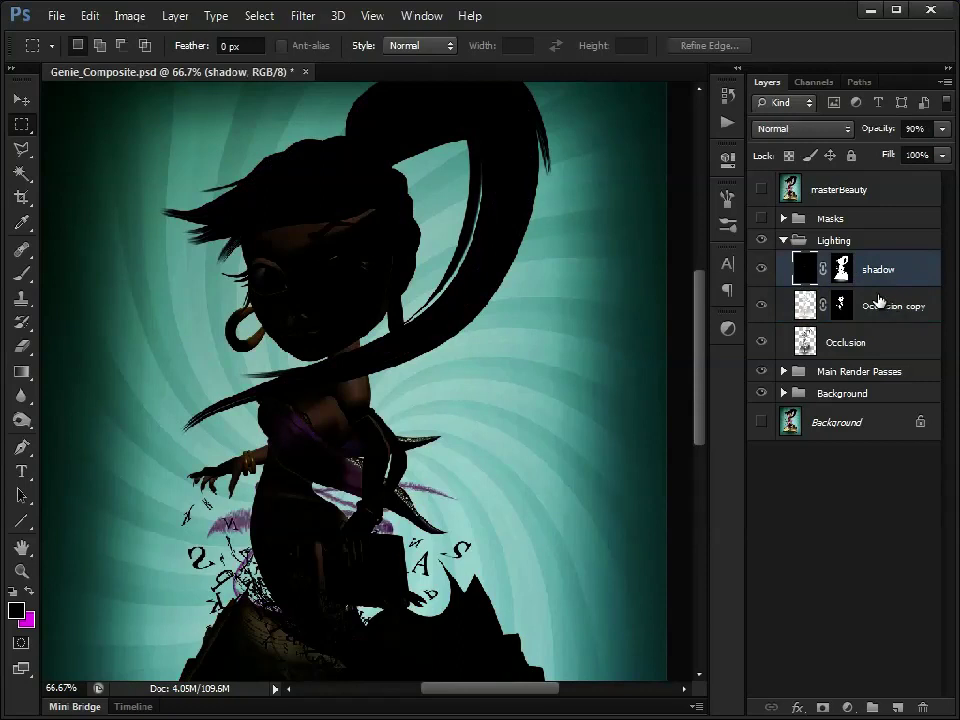
{"action": "left_click", "coordinate": [841, 268]}
{"action": "right_click", "coordinate": [845, 272]}
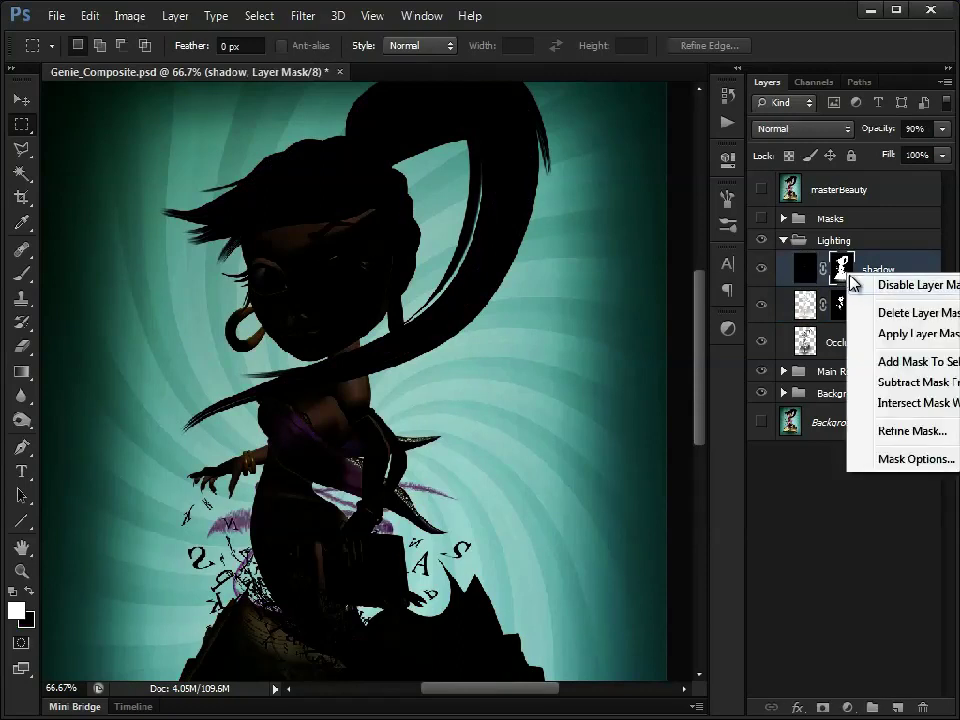
{"action": "left_click", "coordinate": [905, 284]}
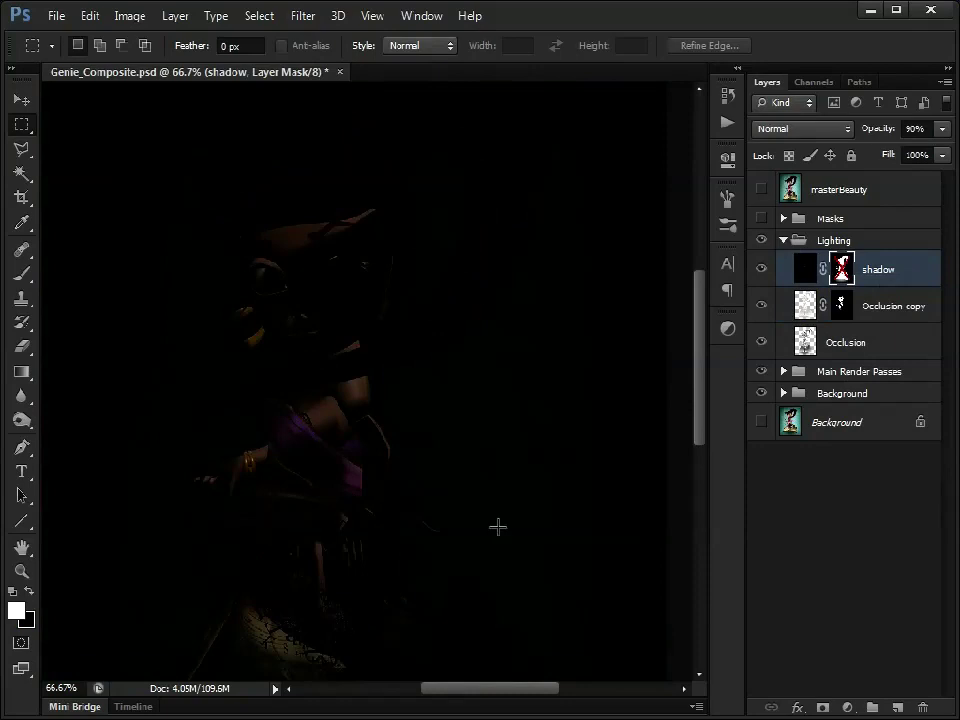
{"action": "right_click", "coordinate": [843, 272]}
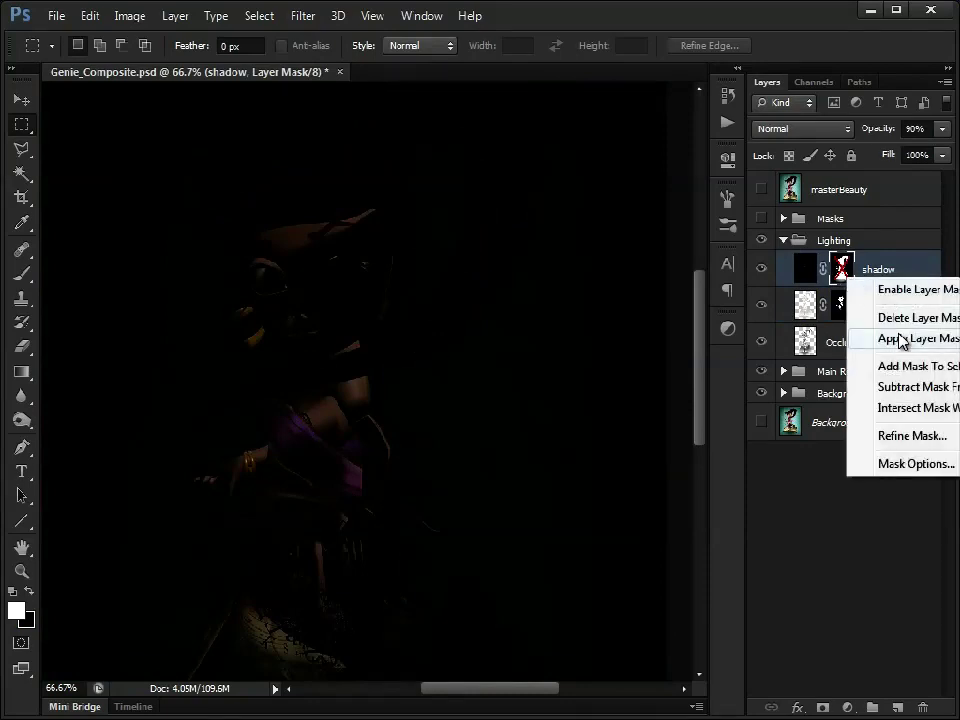
{"action": "left_click", "coordinate": [912, 290]}
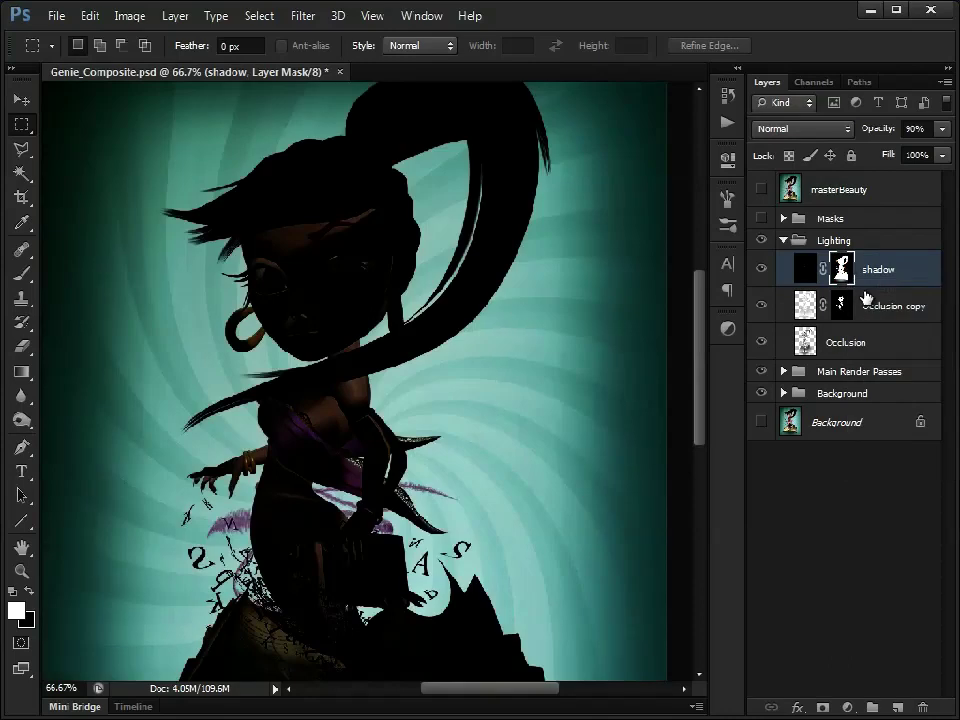
Set the shadow layer to Subtract, compare it on and off, and lower opacity to 41%
{"action": "left_click", "coordinate": [812, 129]}
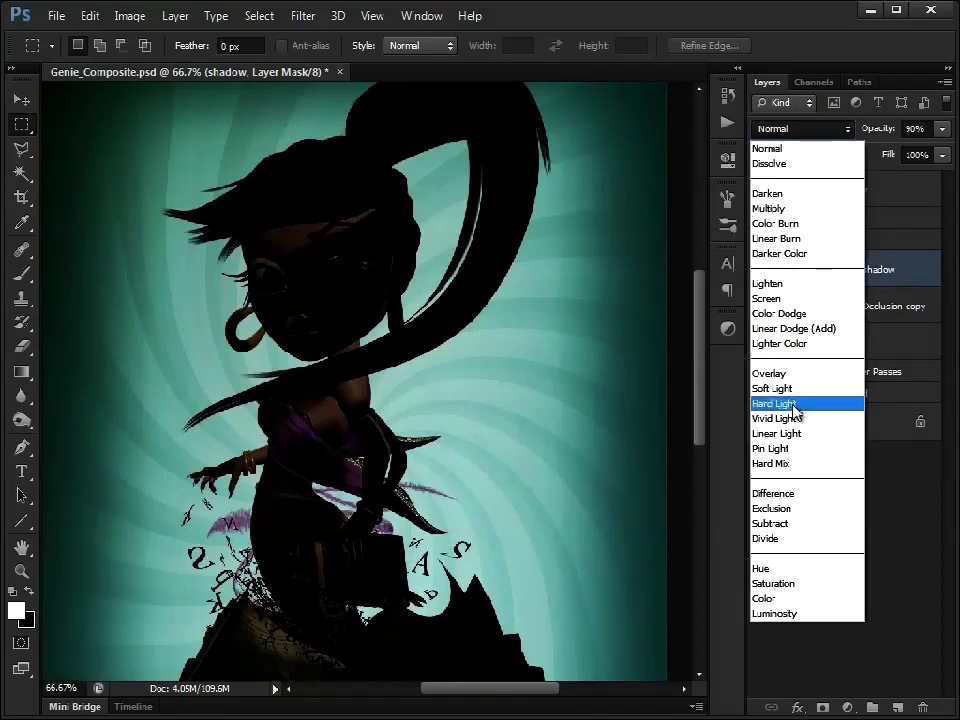
{"action": "left_click", "coordinate": [798, 524]}
{"action": "left_click", "coordinate": [763, 272]}
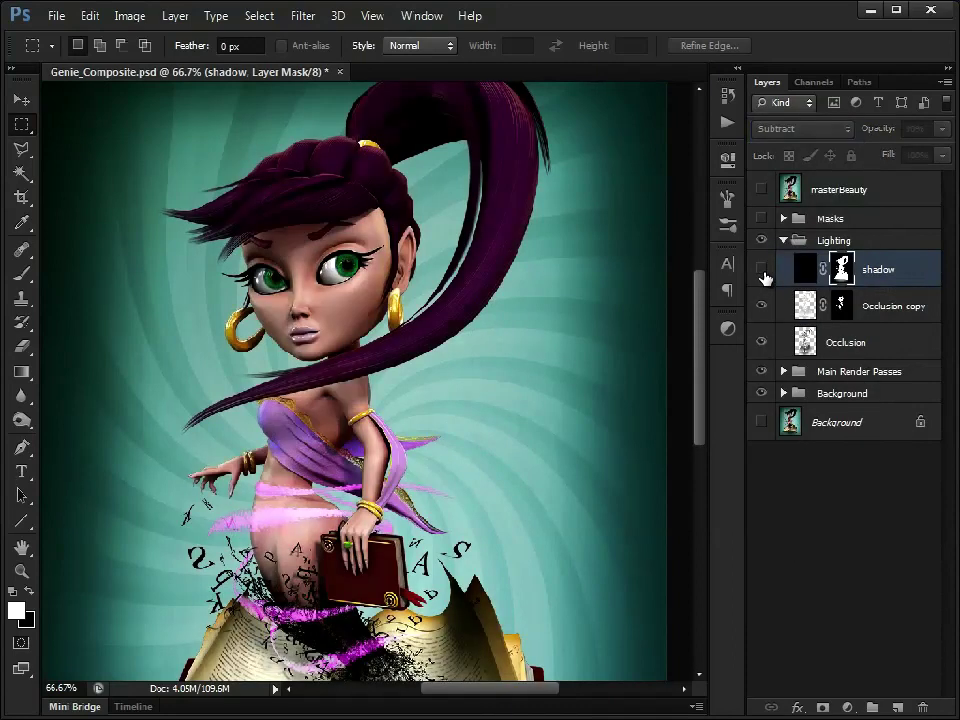
{"action": "left_click", "coordinate": [762, 270]}
{"action": "left_click", "coordinate": [762, 270]}
{"action": "left_click", "coordinate": [762, 270]}
{"action": "scroll", "coordinate": [698, 352], "scroll_direction": "down", "scroll_amount": 3}
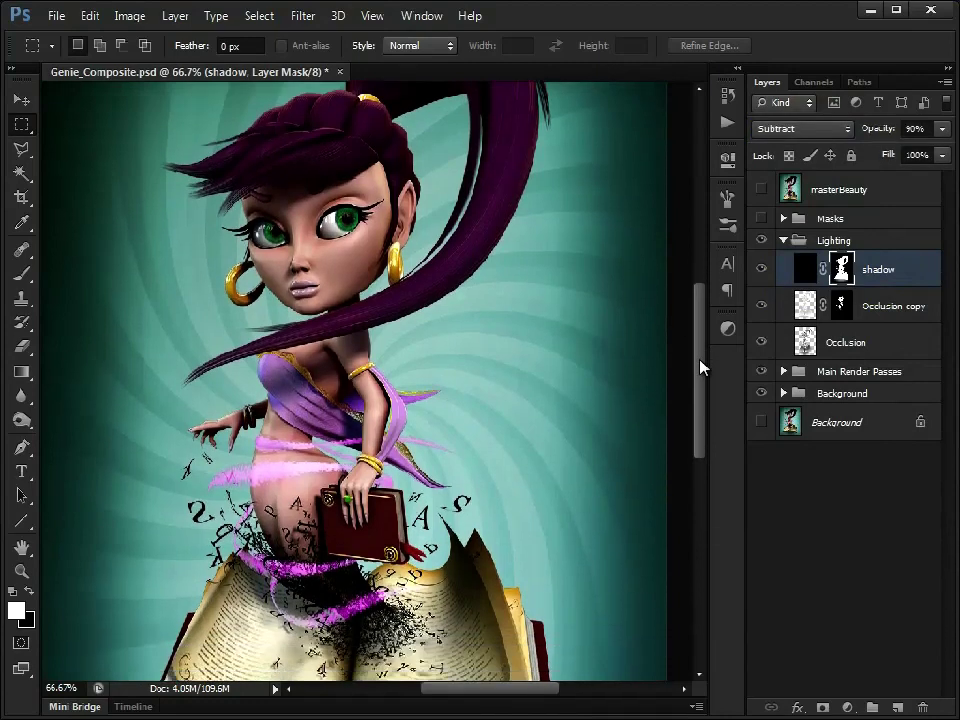
{"action": "left_click", "coordinate": [761, 270]}
{"action": "left_click", "coordinate": [761, 270]}
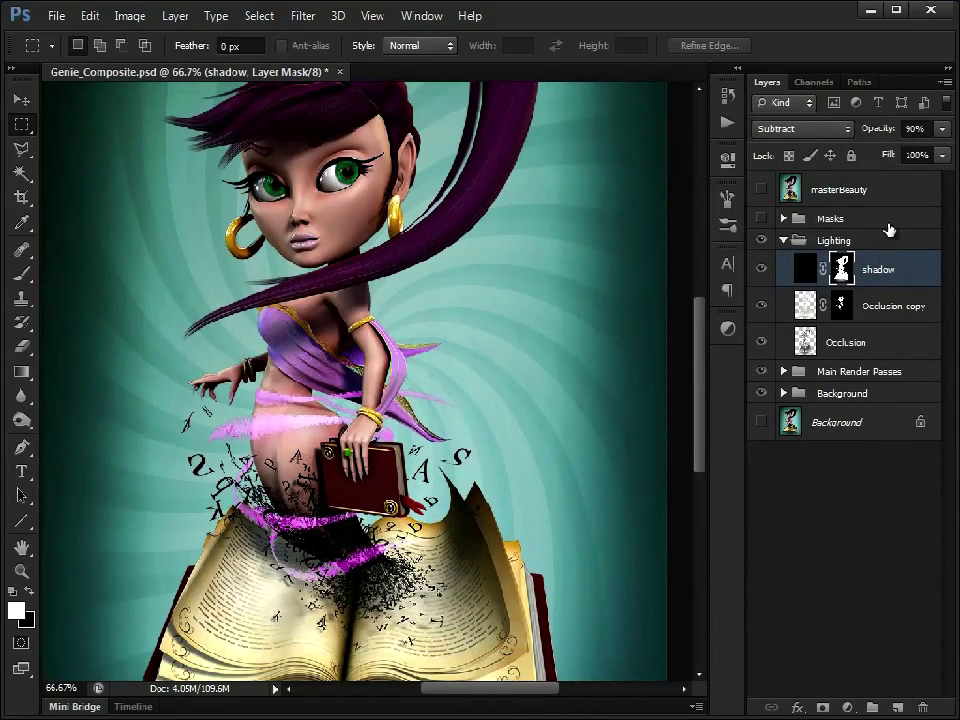
{"action": "left_click", "coordinate": [940, 130]}
{"action": "left_click_drag", "start_coordinate": [845, 153], "coordinate": [895, 157]}
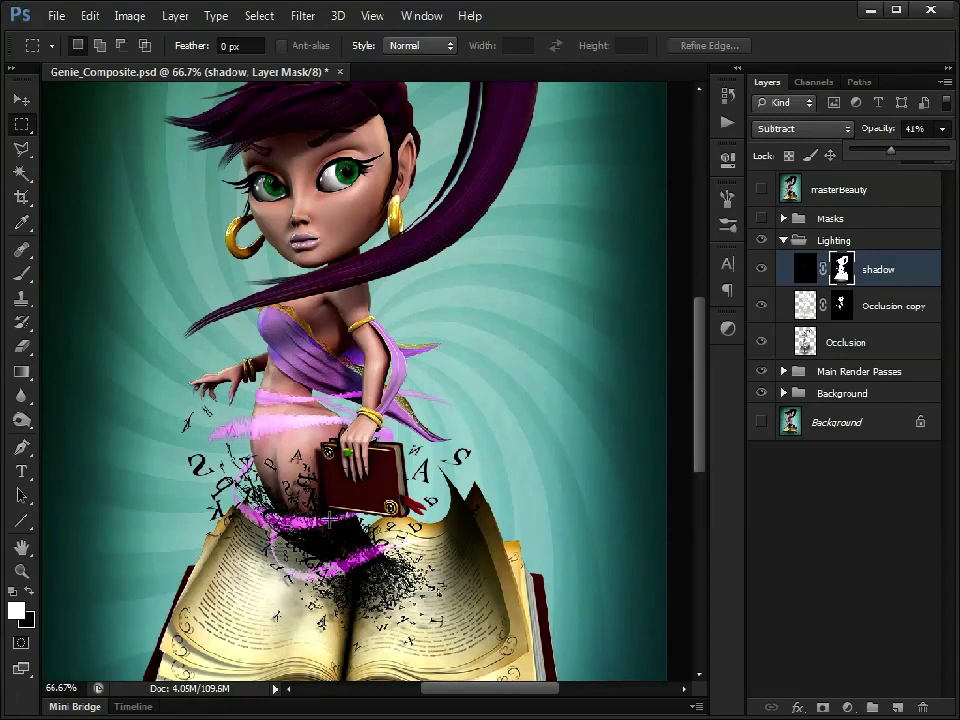
{"action": "left_click", "coordinate": [900, 302]}
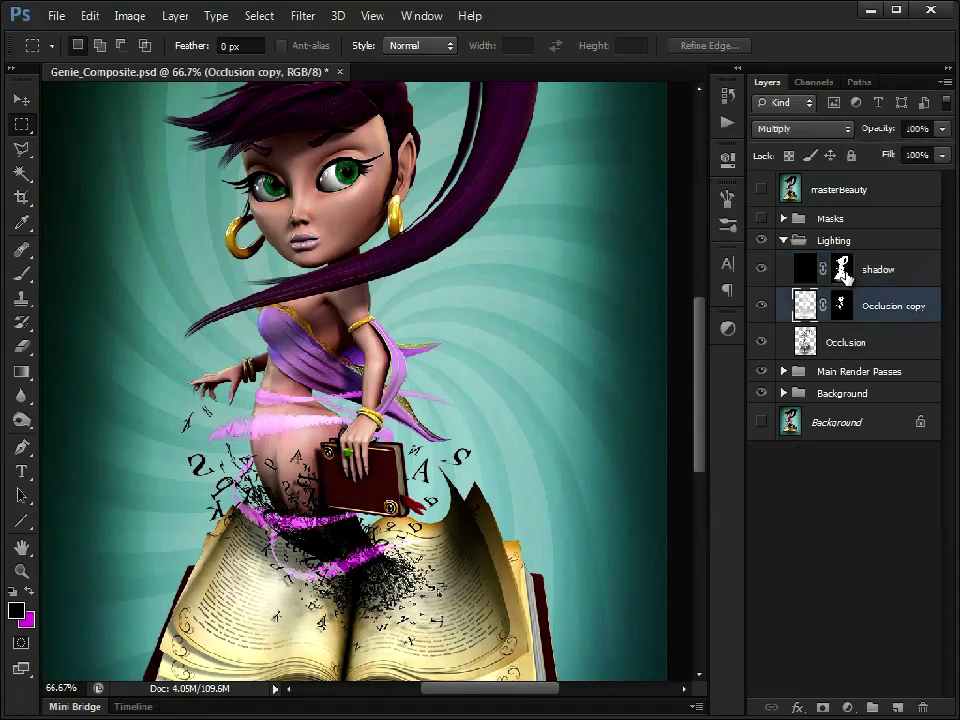
{"action": "left_click", "coordinate": [841, 268]}
{"action": "right_click", "coordinate": [842, 268]}
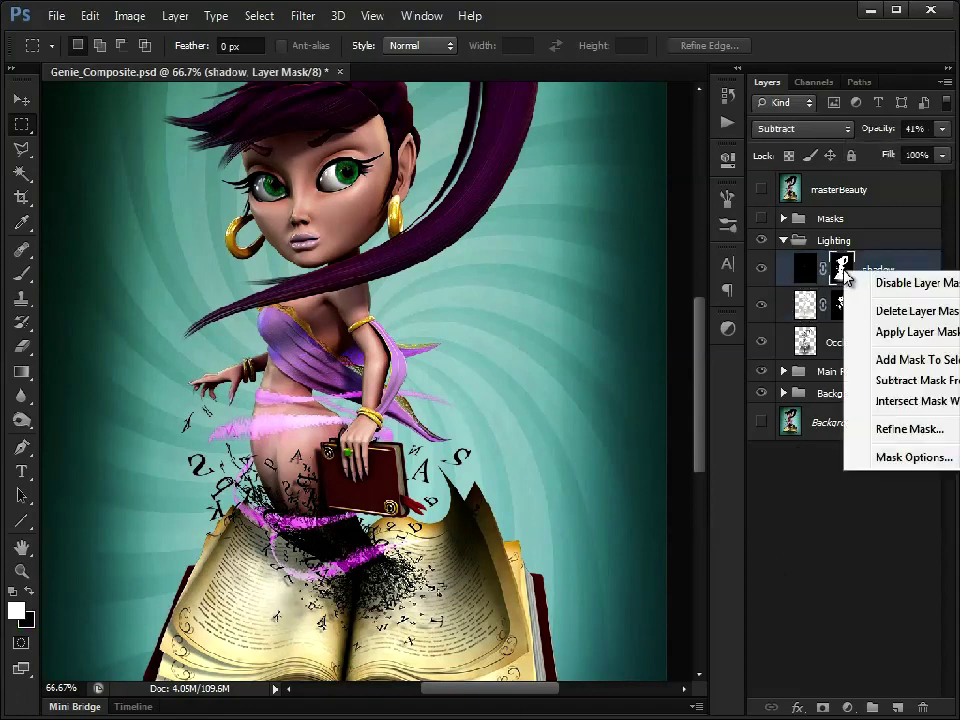
{"action": "left_click", "coordinate": [880, 331]}
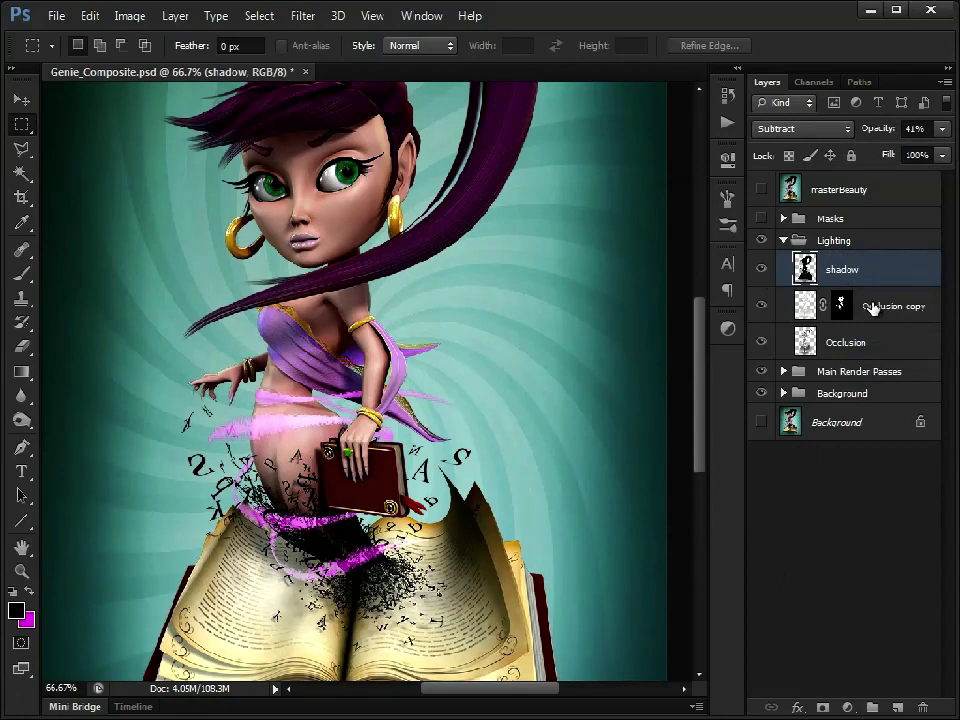
{"action": "left_click", "coordinate": [841, 306]}
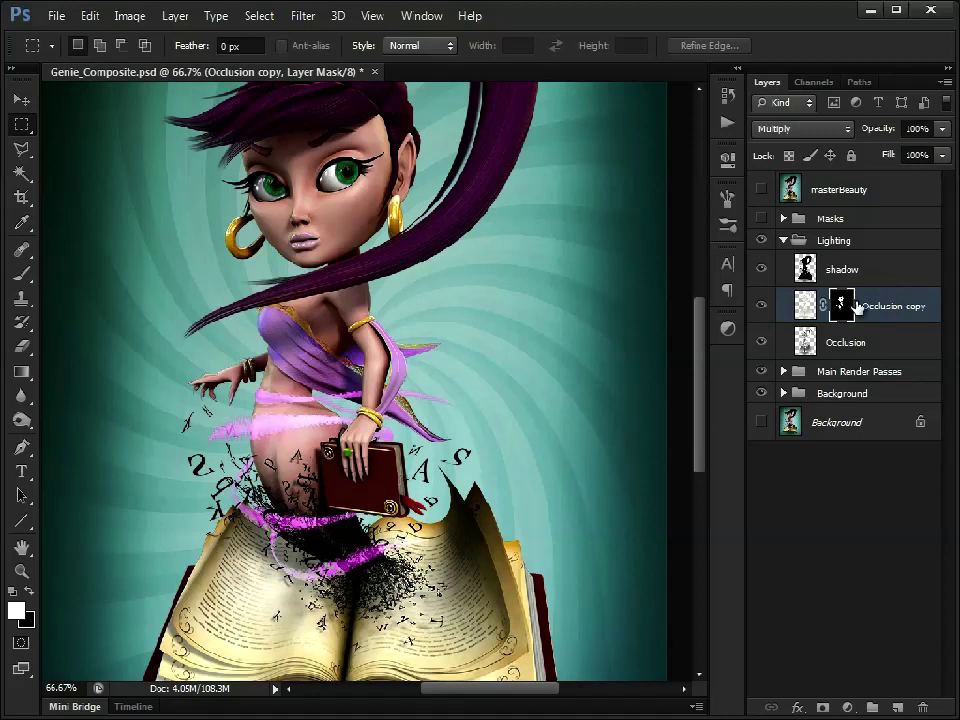
{"action": "left_click", "coordinate": [784, 218]}
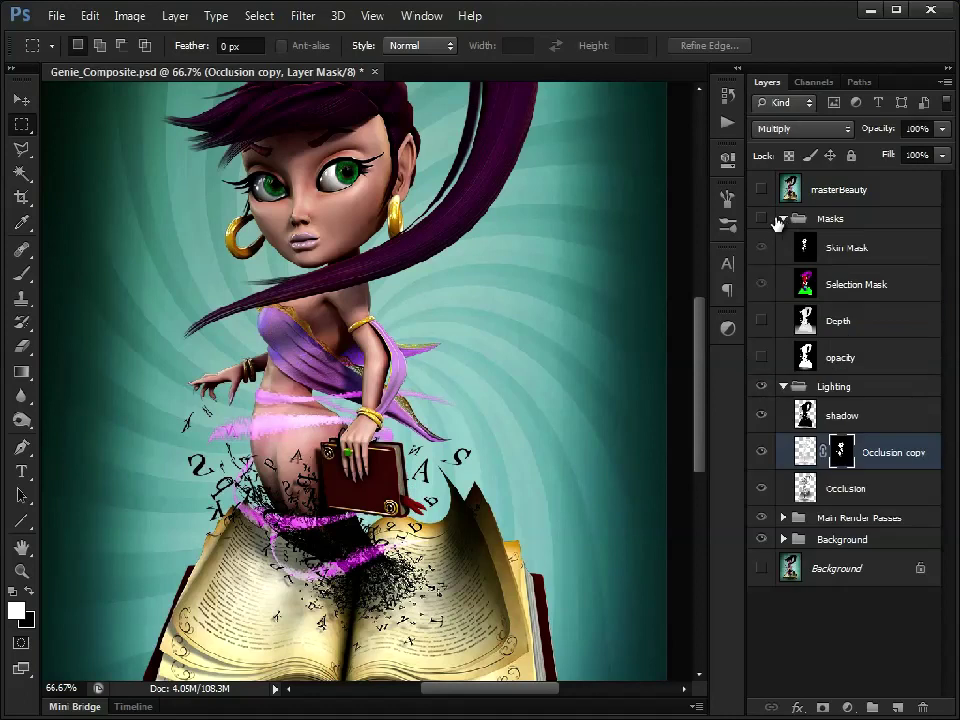
{"action": "left_click", "coordinate": [762, 219]}
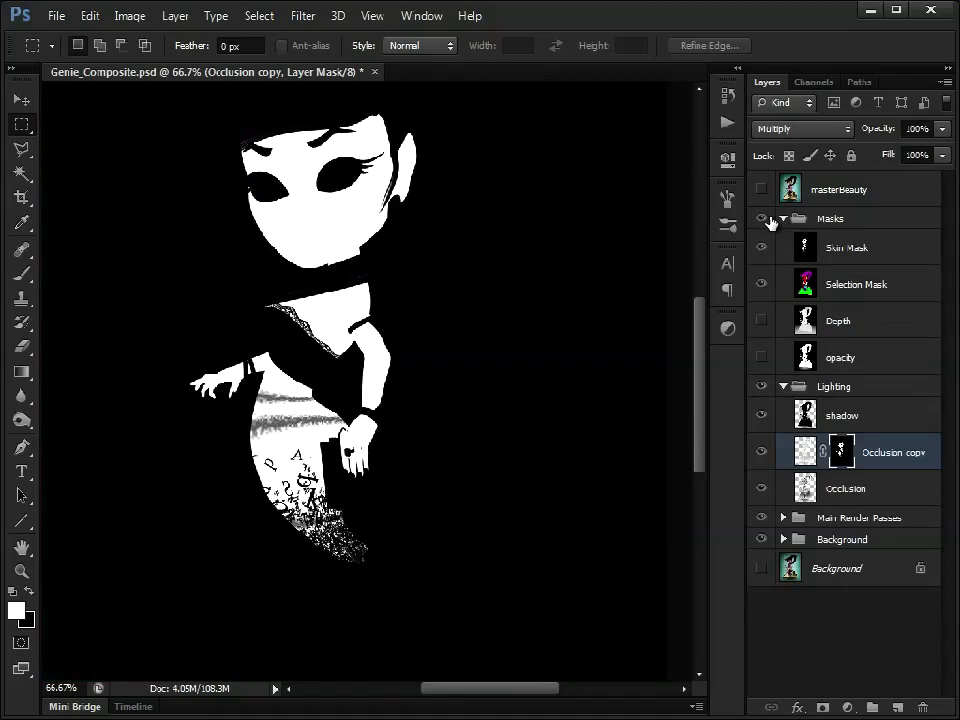
{"action": "left_click", "coordinate": [783, 218]}
{"action": "left_click", "coordinate": [762, 218]}
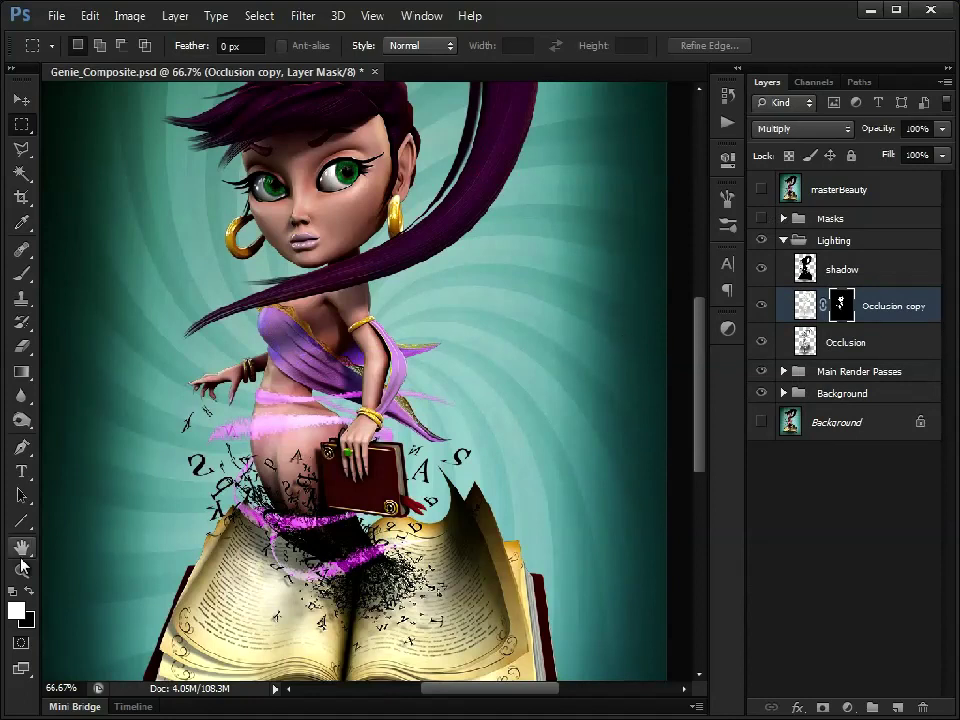
{"action": "key", "text": "z"}
Zoom in and out on the book, then drag DSC_8323.jpg into Photoshop
{"action": "left_click", "coordinate": [426, 388]}
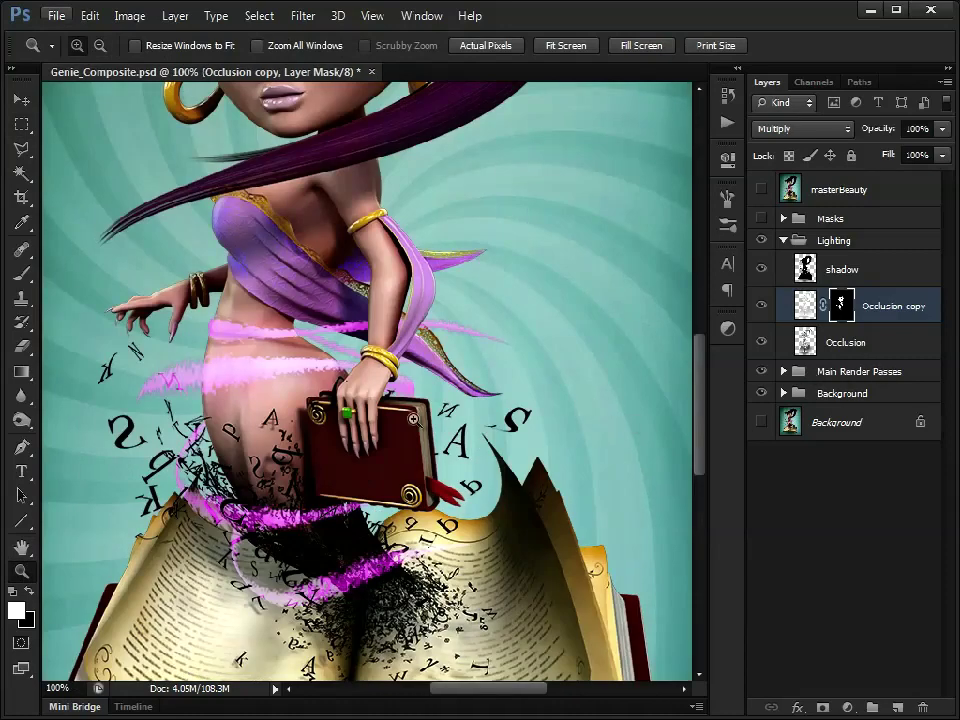
{"action": "left_click", "coordinate": [413, 419]}
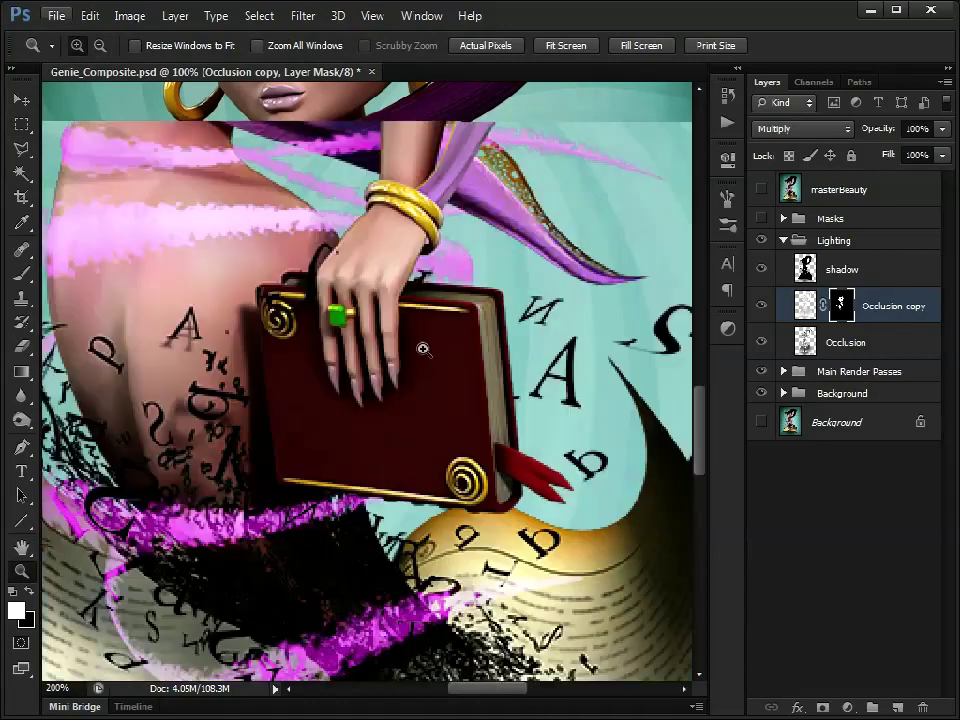
{"action": "left_click", "coordinate": [448, 353], "text": "alt"}
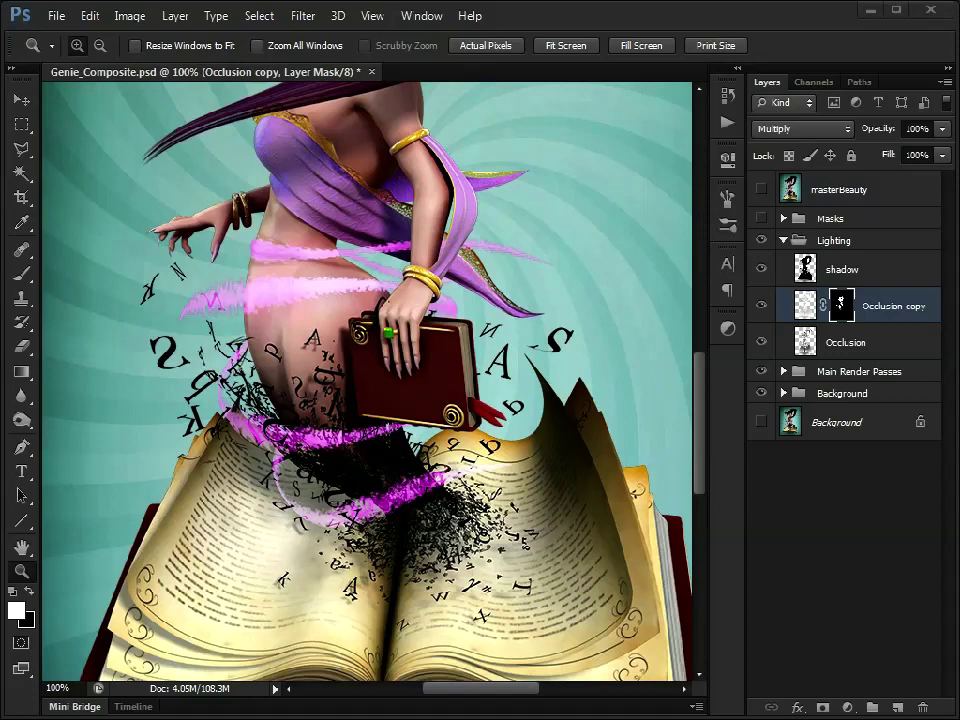
{"action": "left_click_drag", "start_coordinate": [424, 69], "coordinate": [493, 75]}
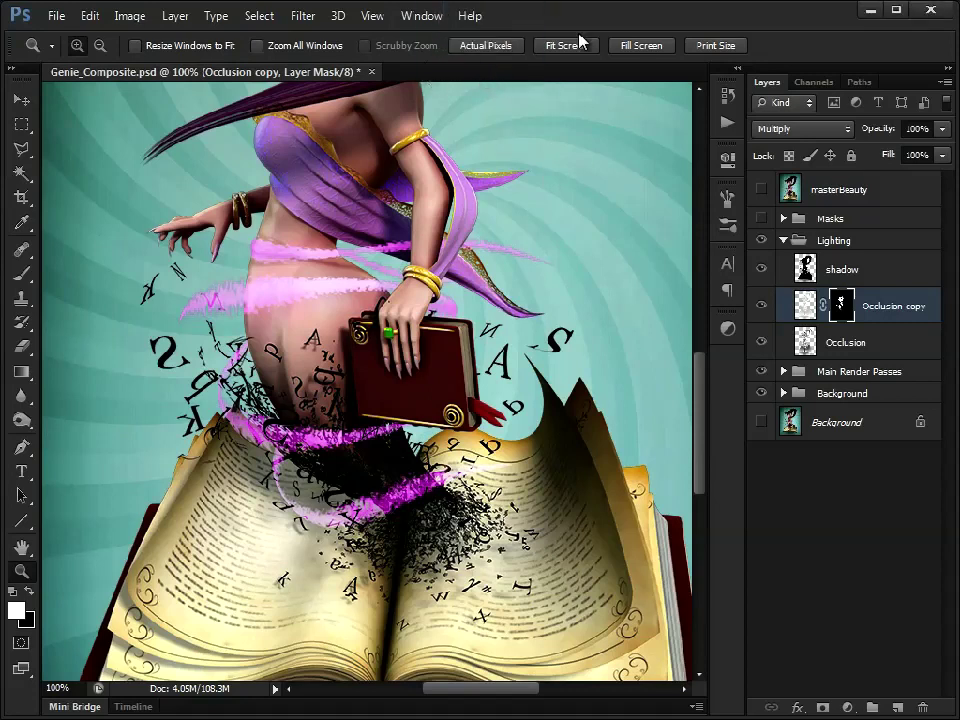
Copy the whole DSC_8323.jpg texture, close it, and paste it above the Masks group as Layer 10
{"action": "left_click", "coordinate": [559, 349]}
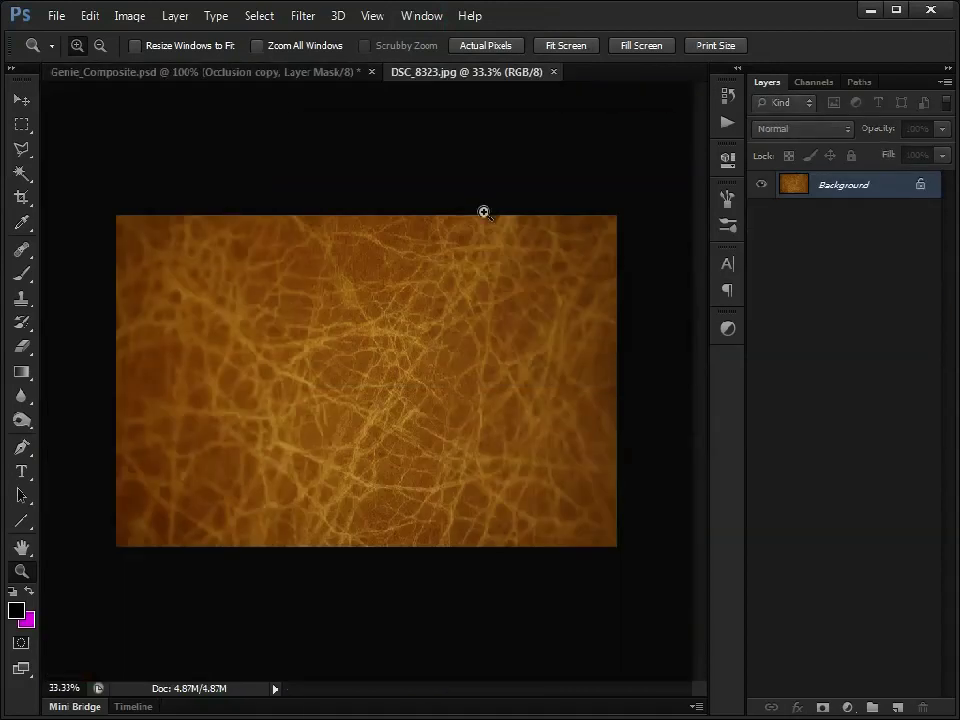
{"action": "key", "text": "ctrl+a"}
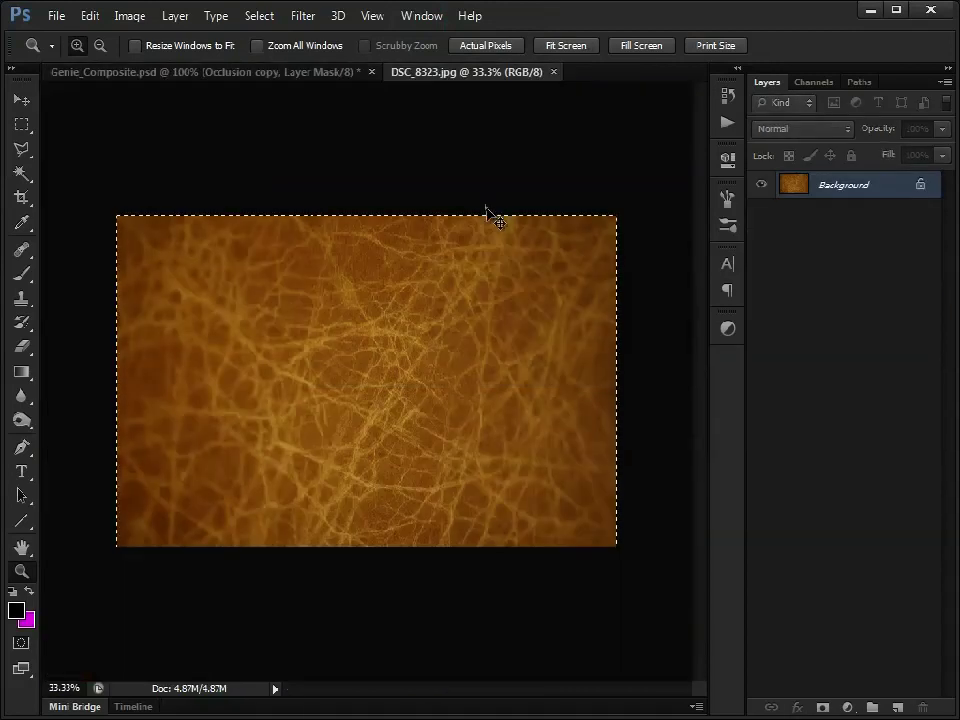
{"action": "left_click", "coordinate": [553, 72]}
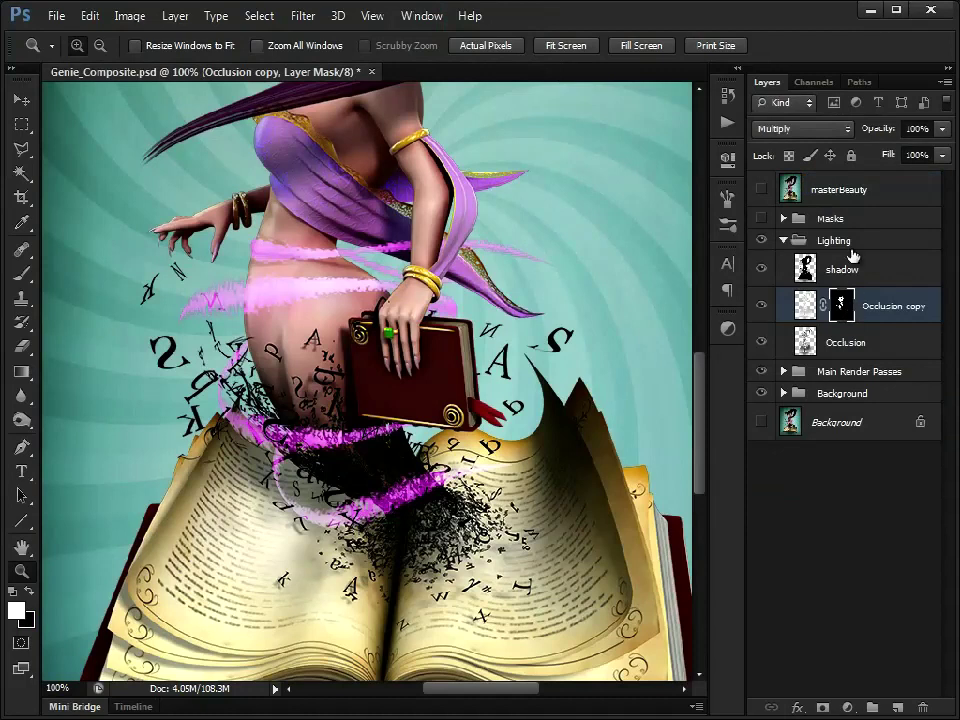
{"action": "left_click", "coordinate": [782, 242]}
{"action": "left_click", "coordinate": [828, 218]}
{"action": "key", "text": "ctrl+v"}
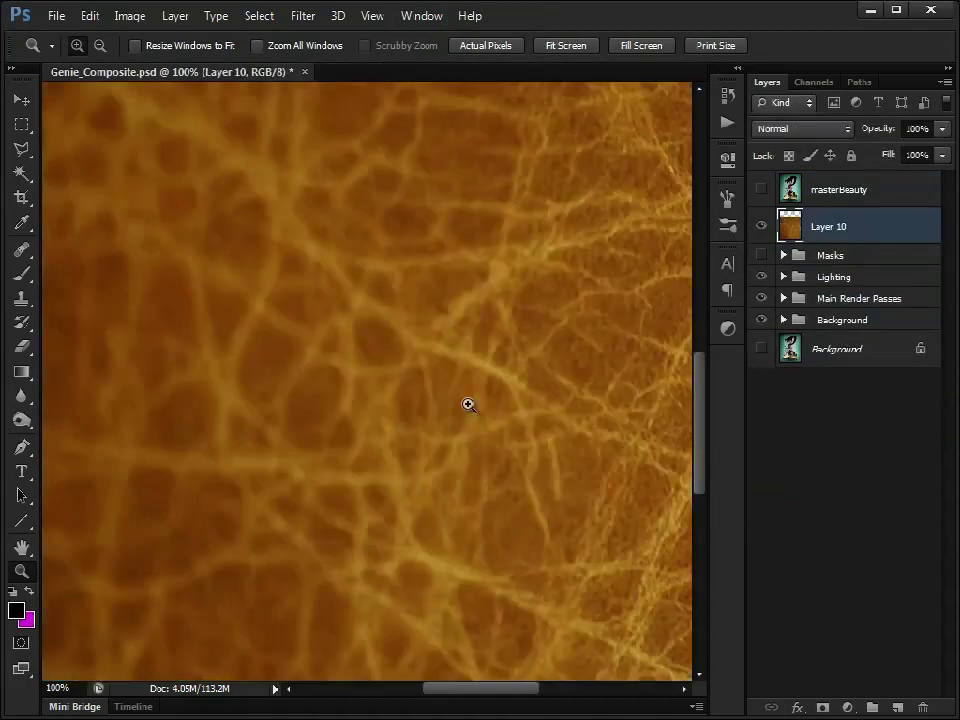
{"action": "key", "text": "ctrl+minus"}
{"action": "key", "text": "ctrl+minus"}
{"action": "key", "text": "ctrl+minus"}
{"action": "key", "text": "ctrl+minus"}
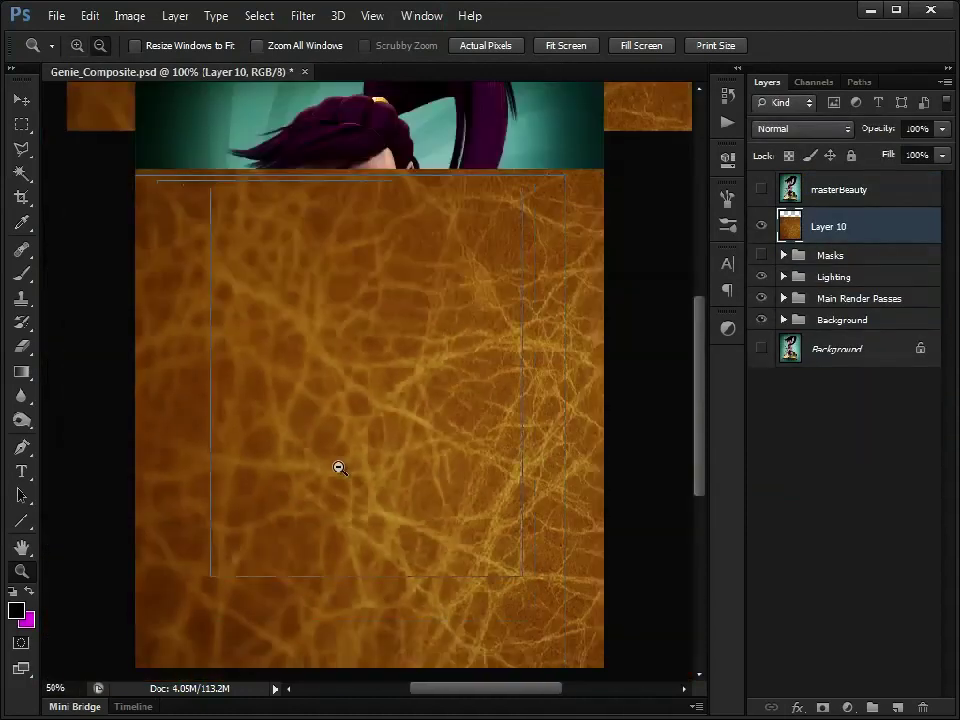
Scale the leather texture layer down toward the book
{"action": "left_click", "coordinate": [90, 15]}
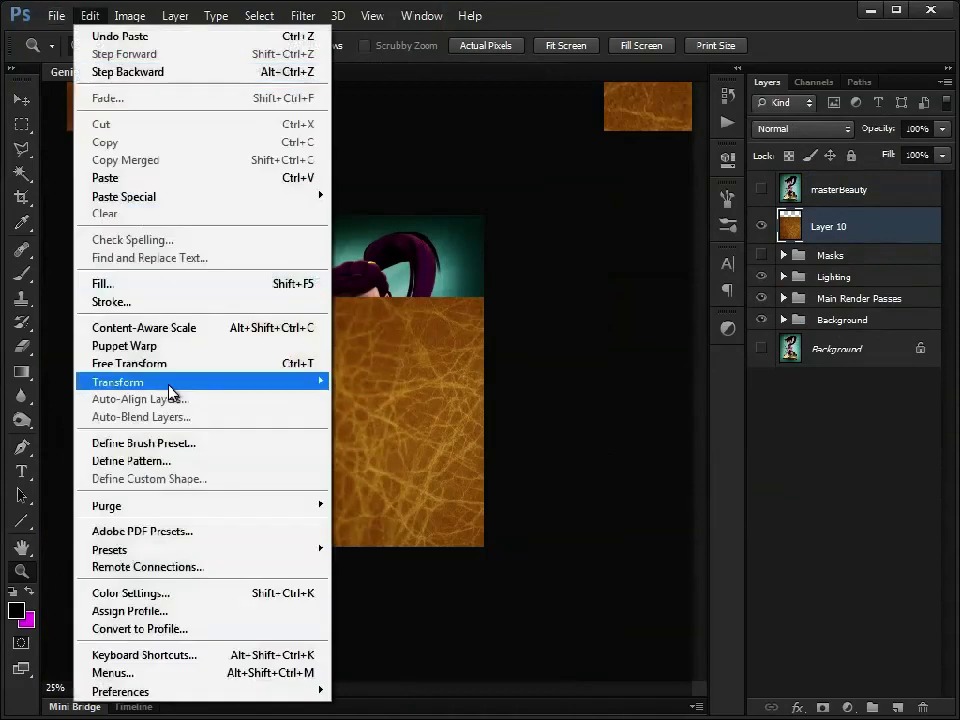
{"action": "mouse_move", "coordinate": [180, 382]}
{"action": "left_click", "coordinate": [352, 409]}
{"action": "left_click_drag", "start_coordinate": [252, 299], "coordinate": [352, 410]}
{"action": "key", "text": "Return"}
Zoom in on the book and move the leather patch up and left onto it
{"action": "key", "text": "z"}
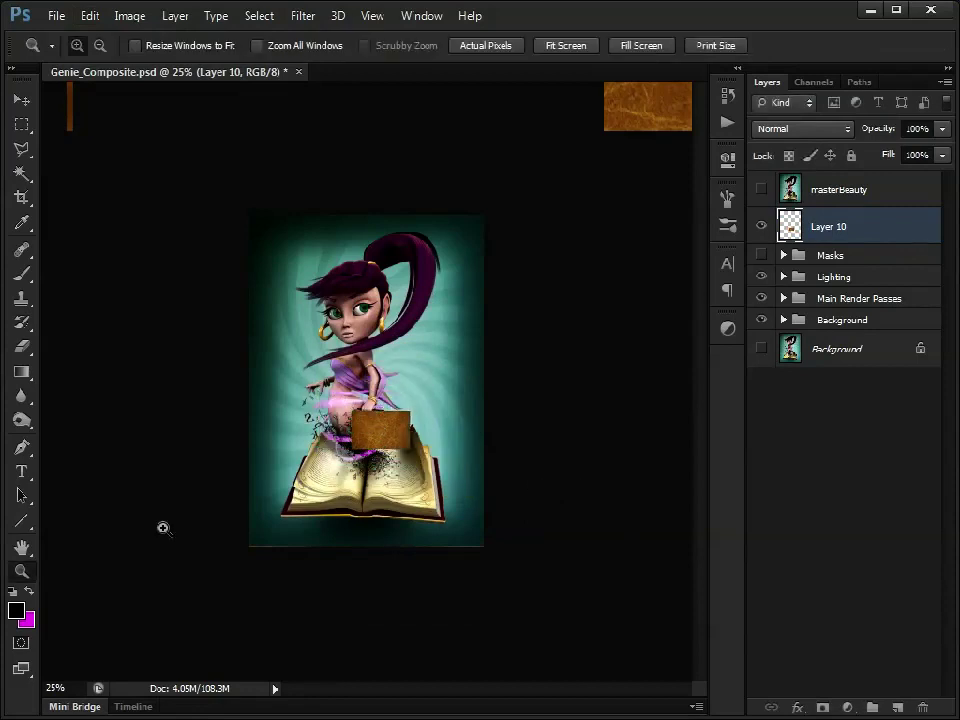
{"action": "left_click", "coordinate": [348, 426]}
{"action": "left_click", "coordinate": [348, 426]}
{"action": "left_click", "coordinate": [348, 426]}
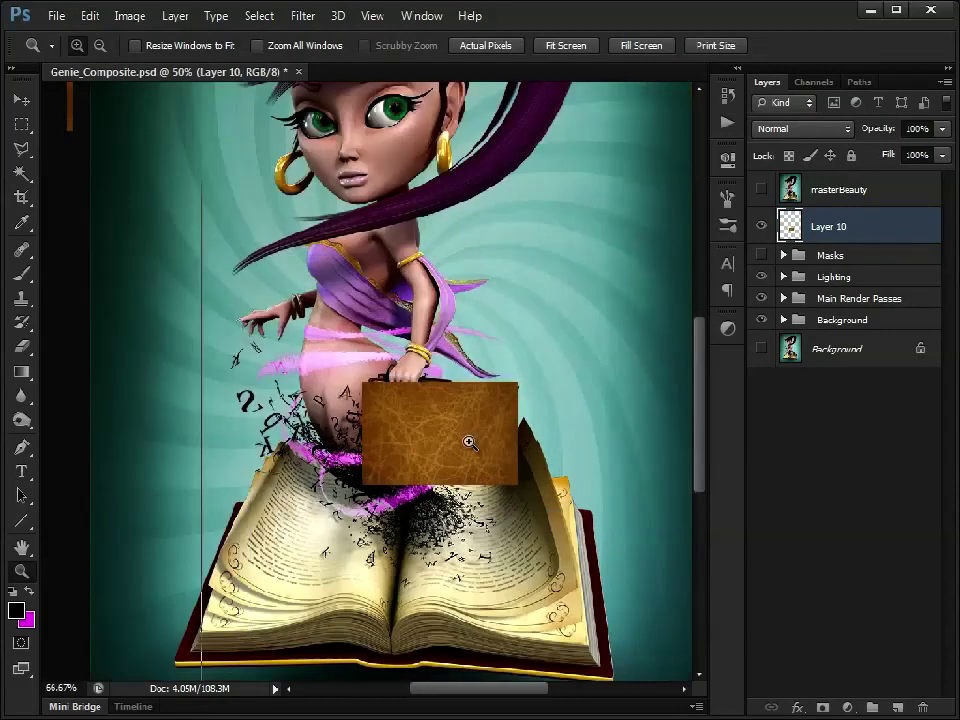
{"action": "left_click", "coordinate": [469, 442]}
{"action": "left_click", "coordinate": [467, 435]}
{"action": "left_click", "coordinate": [22, 100]}
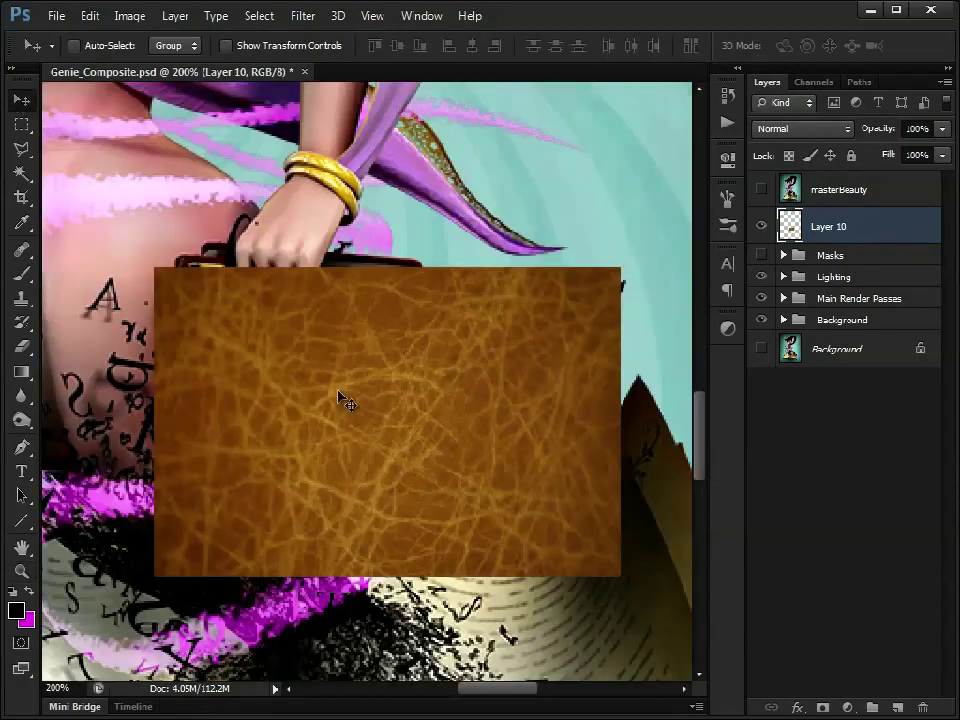
{"action": "left_click_drag", "start_coordinate": [372, 413], "coordinate": [368, 362]}
Scale the leather patch to 196x130 px and reposition it over the book
{"action": "left_click", "coordinate": [89, 17]}
{"action": "mouse_move", "coordinate": [250, 382]}
{"action": "left_click", "coordinate": [360, 407]}
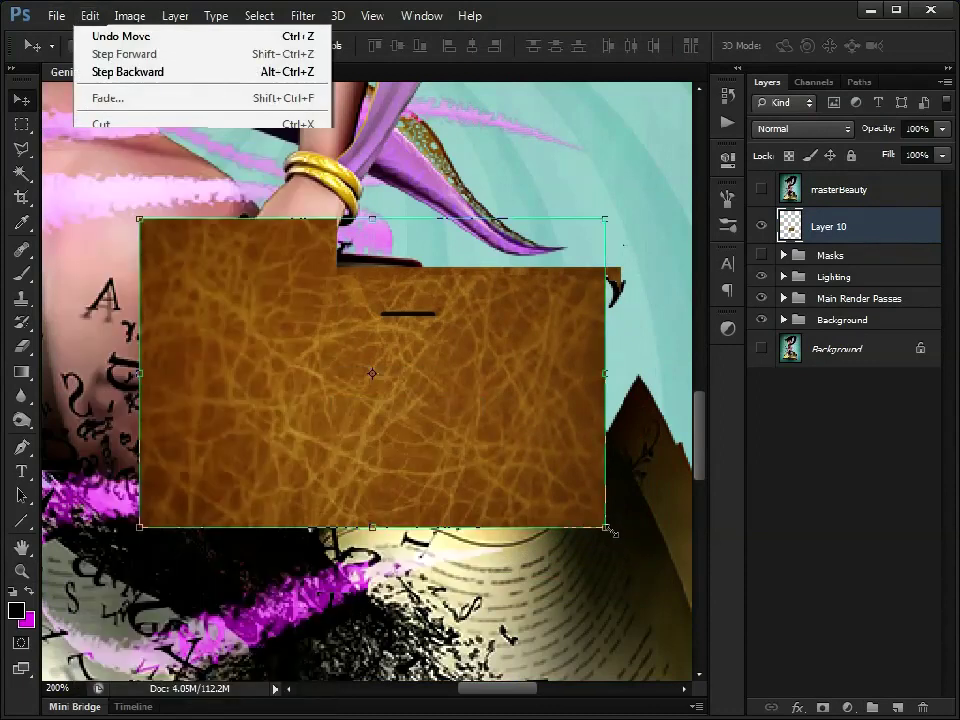
{"action": "left_click_drag", "start_coordinate": [607, 528], "coordinate": [456, 510]}
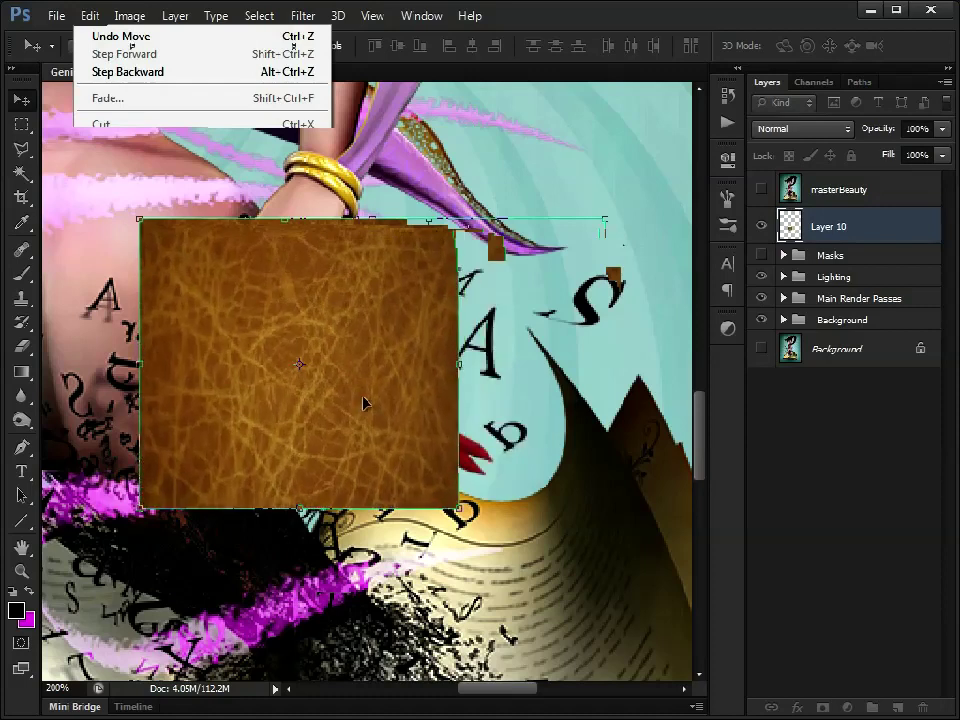
{"action": "key", "text": "Return"}
{"action": "left_click_drag", "start_coordinate": [306, 367], "coordinate": [315, 370]}
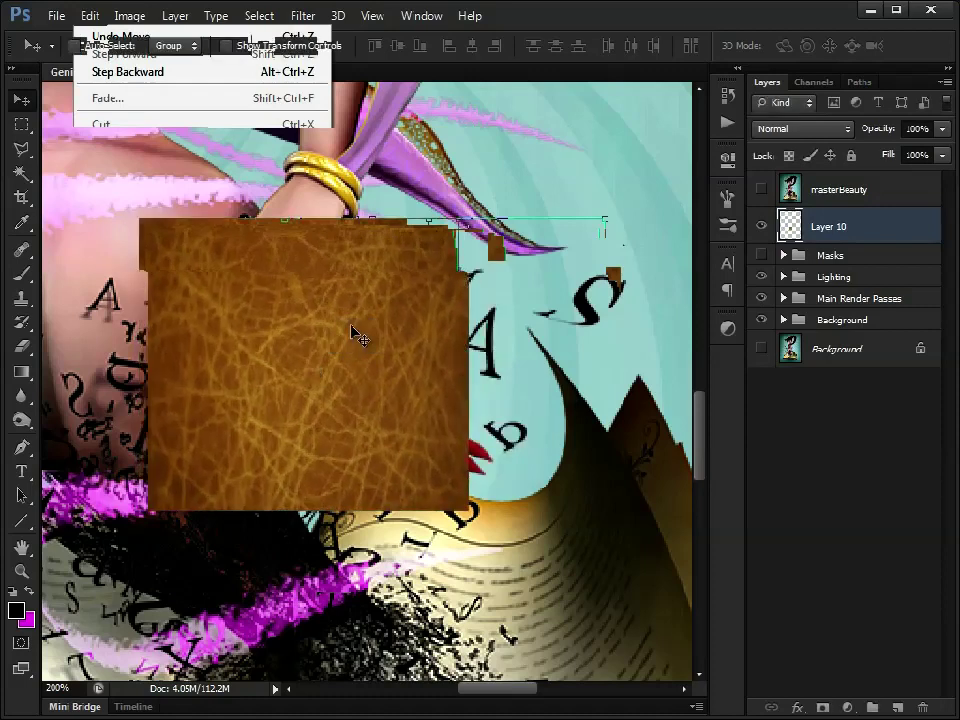
{"action": "left_click", "coordinate": [354, 333]}
{"action": "left_click_drag", "start_coordinate": [354, 333], "coordinate": [294, 309]}
Skew the leather patch to about 5.6° to match the book's tilt and nudge it into place
{"action": "left_click", "coordinate": [97, 16]}
{"action": "mouse_move", "coordinate": [207, 387]}
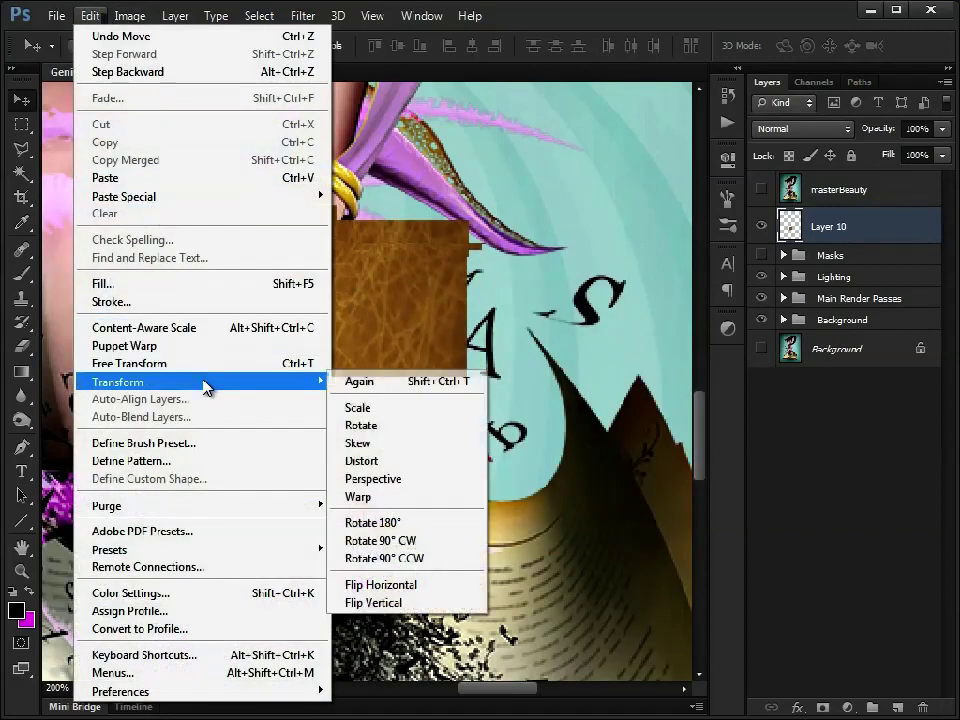
{"action": "left_click", "coordinate": [374, 410]}
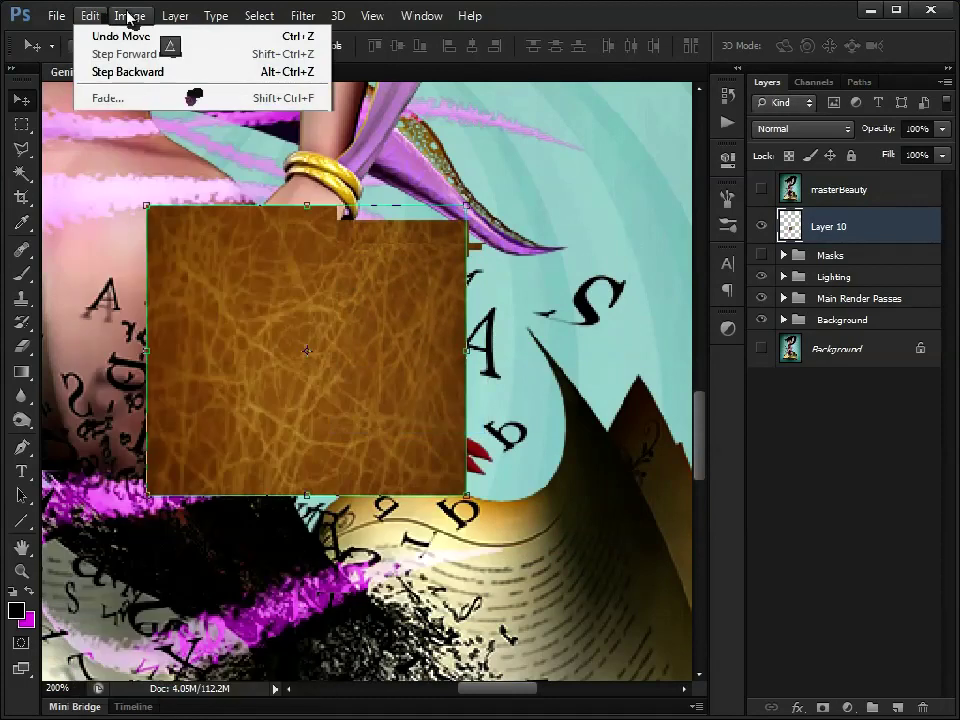
{"action": "left_click", "coordinate": [90, 15]}
{"action": "mouse_move", "coordinate": [163, 388]}
{"action": "left_click", "coordinate": [398, 444]}
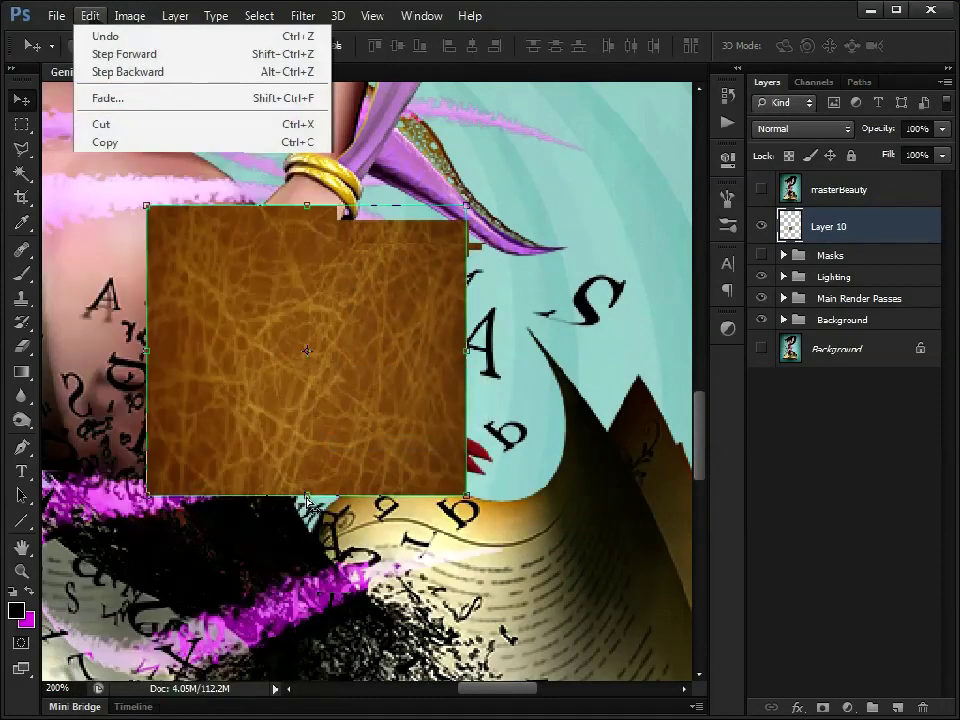
{"action": "left_click_drag", "start_coordinate": [303, 497], "coordinate": [383, 497]}
{"action": "left_click_drag", "start_coordinate": [415, 390], "coordinate": [439, 390]}
{"action": "left_click_drag", "start_coordinate": [401, 500], "coordinate": [356, 504]}
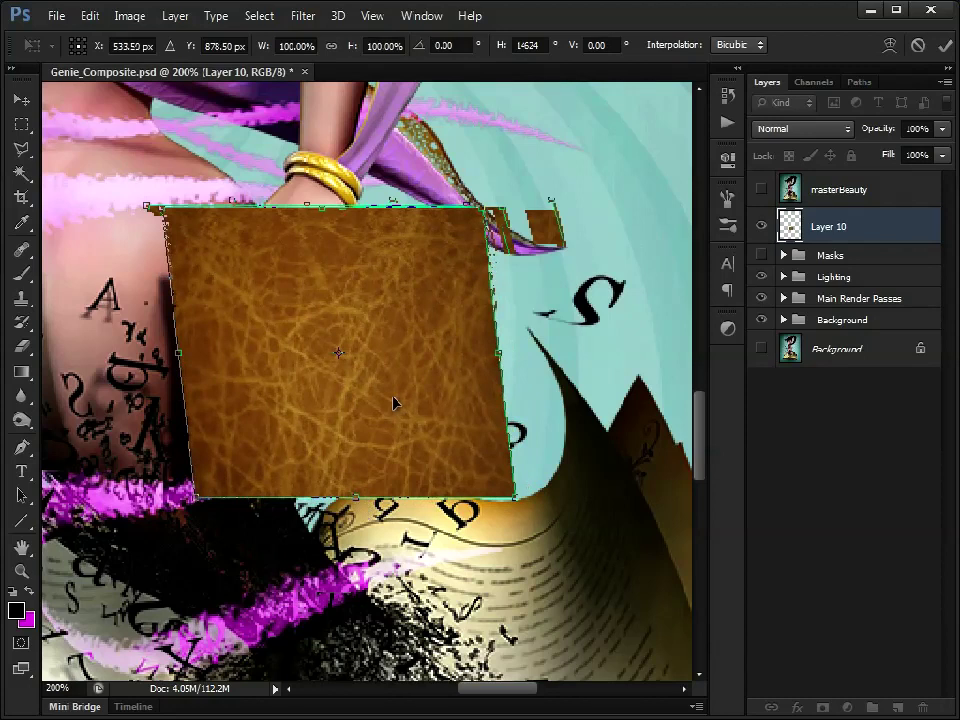
{"action": "key", "text": "Return"}
{"action": "left_click_drag", "start_coordinate": [448, 381], "coordinate": [416, 384]}
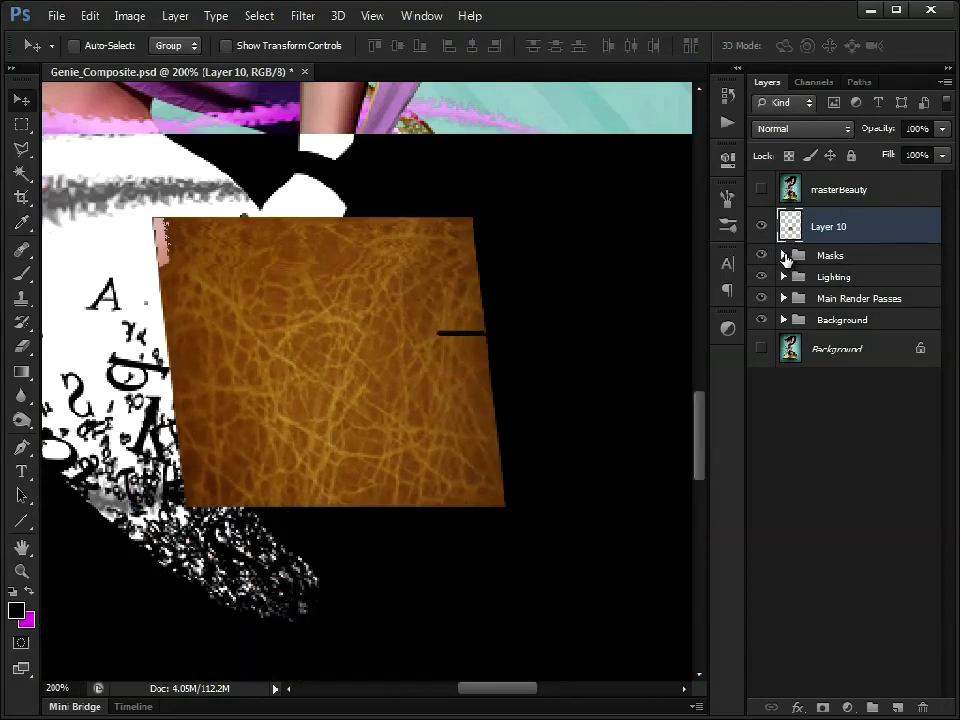
Reveal the Selection Mask colours with Skin Mask and leather hidden, and try selecting the cyan book
{"action": "left_click", "coordinate": [784, 255]}
{"action": "left_click", "coordinate": [849, 321]}
{"action": "left_click", "coordinate": [762, 285]}
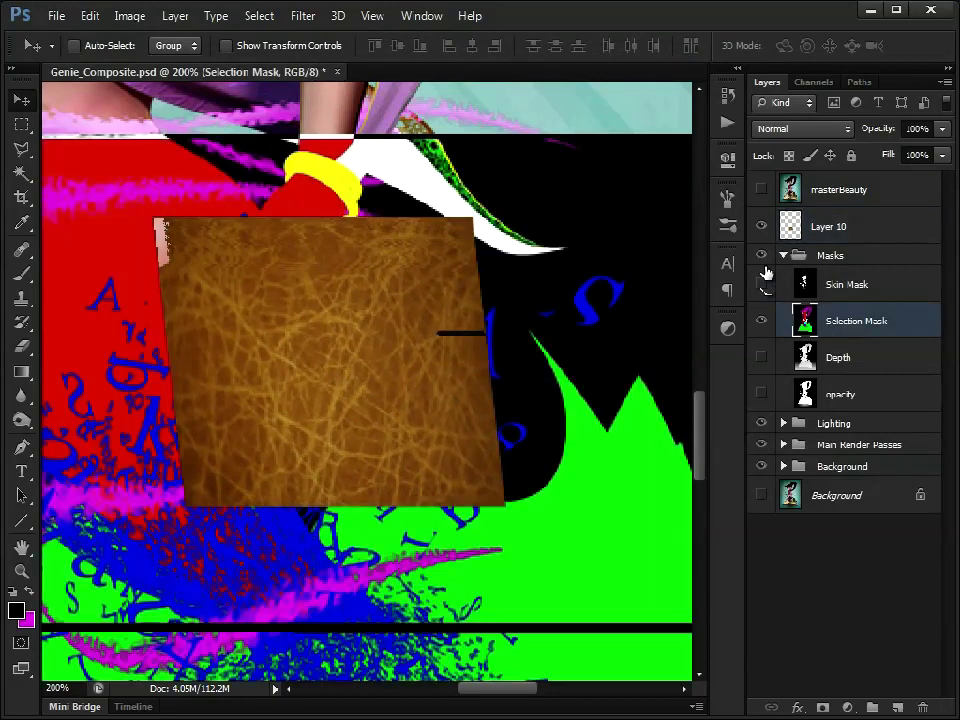
{"action": "left_click", "coordinate": [762, 226]}
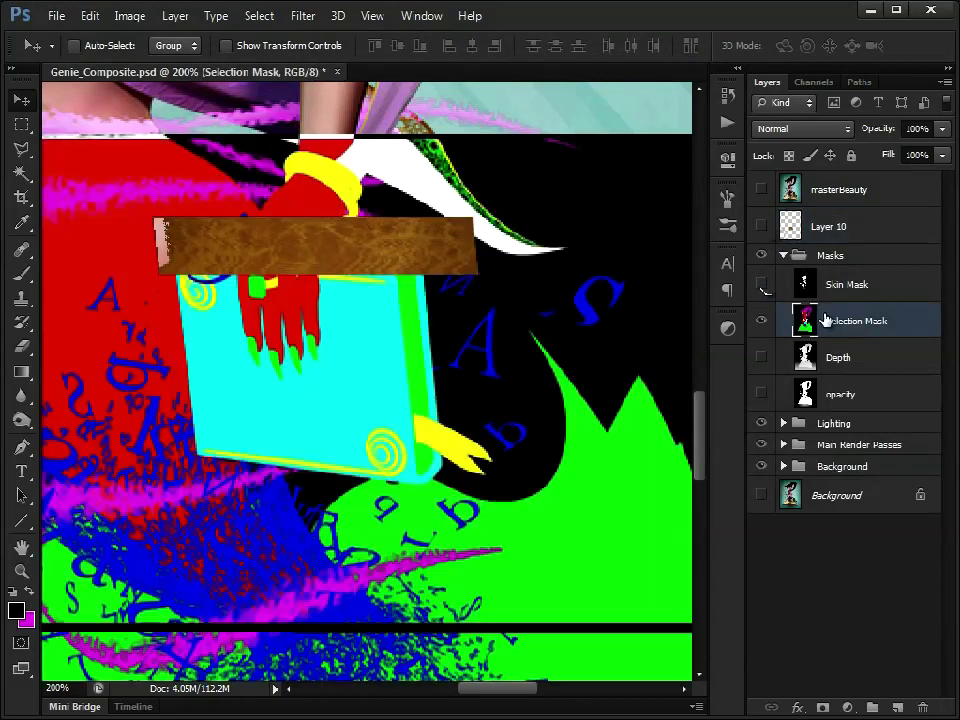
{"action": "left_click", "coordinate": [21, 172]}
{"action": "left_click", "coordinate": [303, 402]}
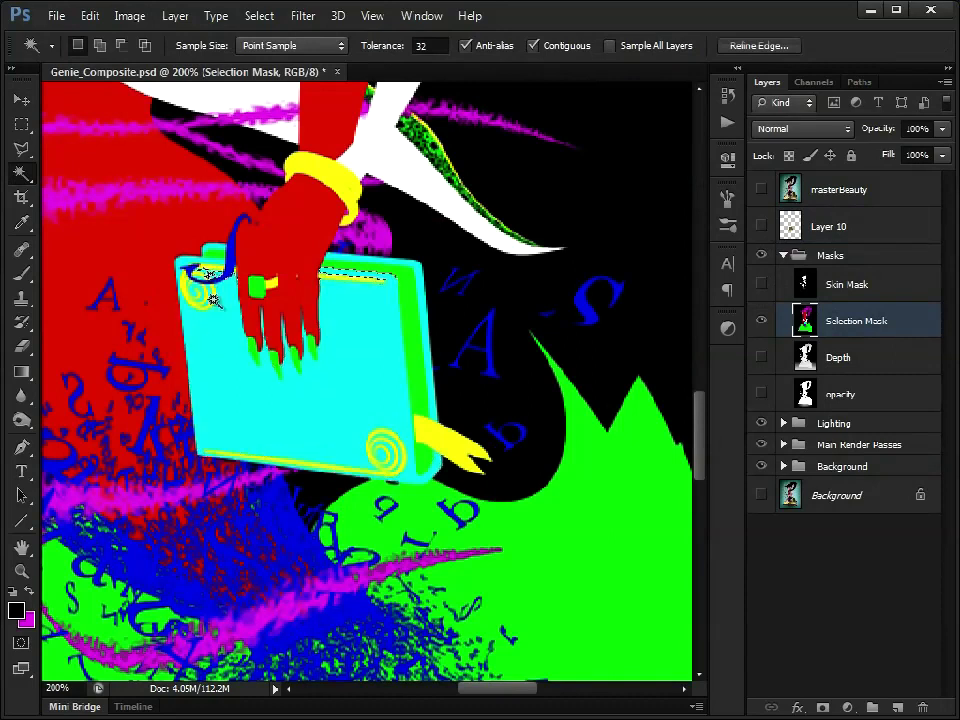
{"action": "left_click", "coordinate": [21, 124]}
{"action": "left_click", "coordinate": [131, 149]}
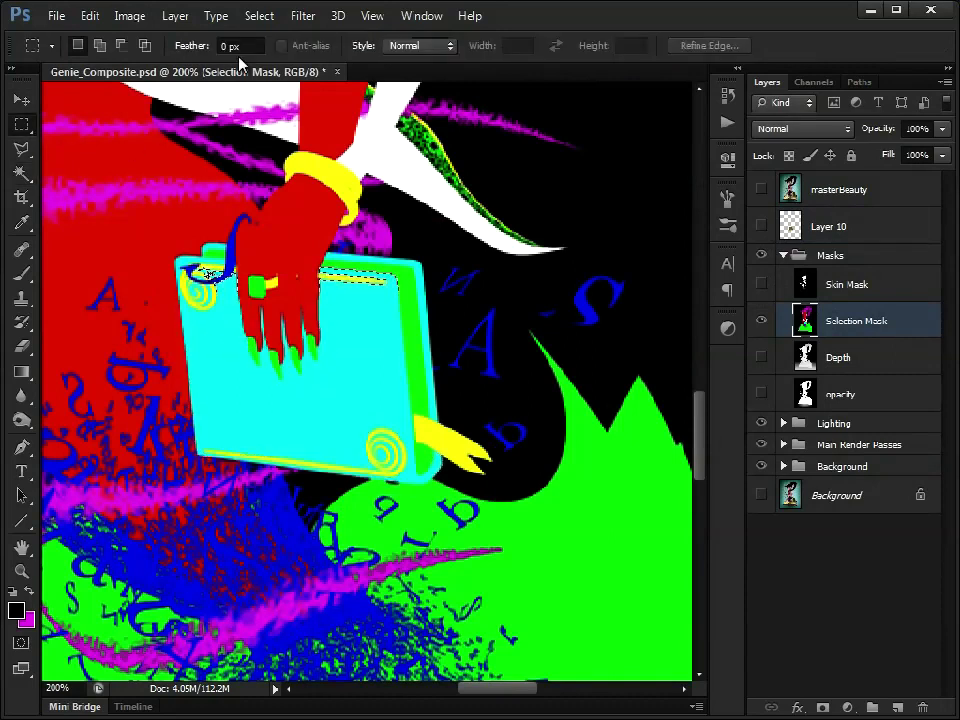
Select the cyan book with Color Range at Fuzziness 0
{"action": "left_click", "coordinate": [259, 16]}
{"action": "left_click", "coordinate": [315, 182]}
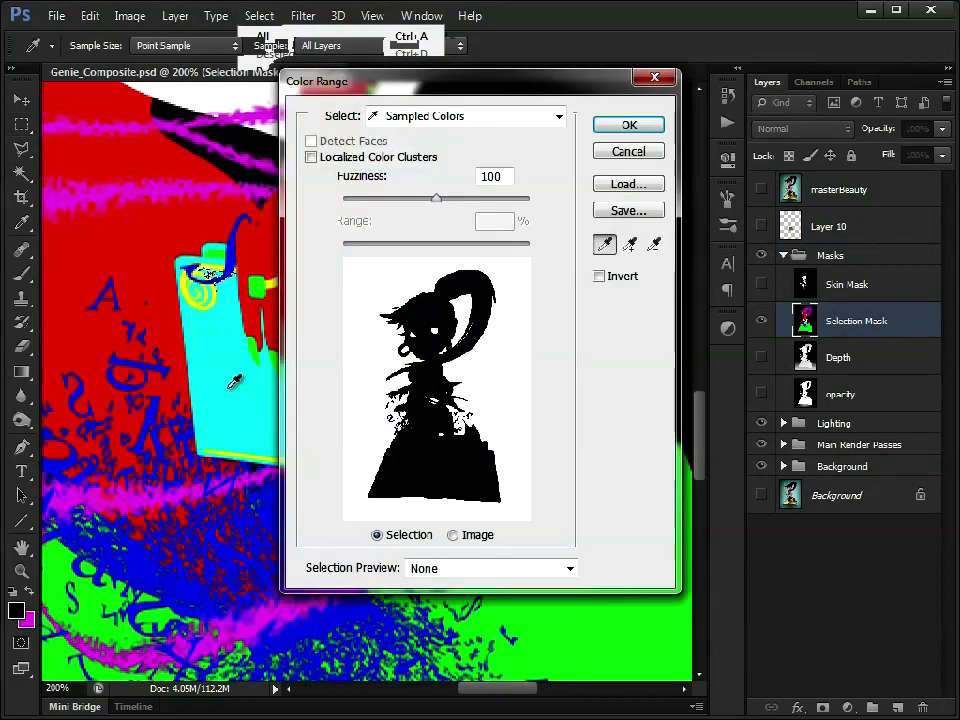
{"action": "left_click", "coordinate": [226, 385]}
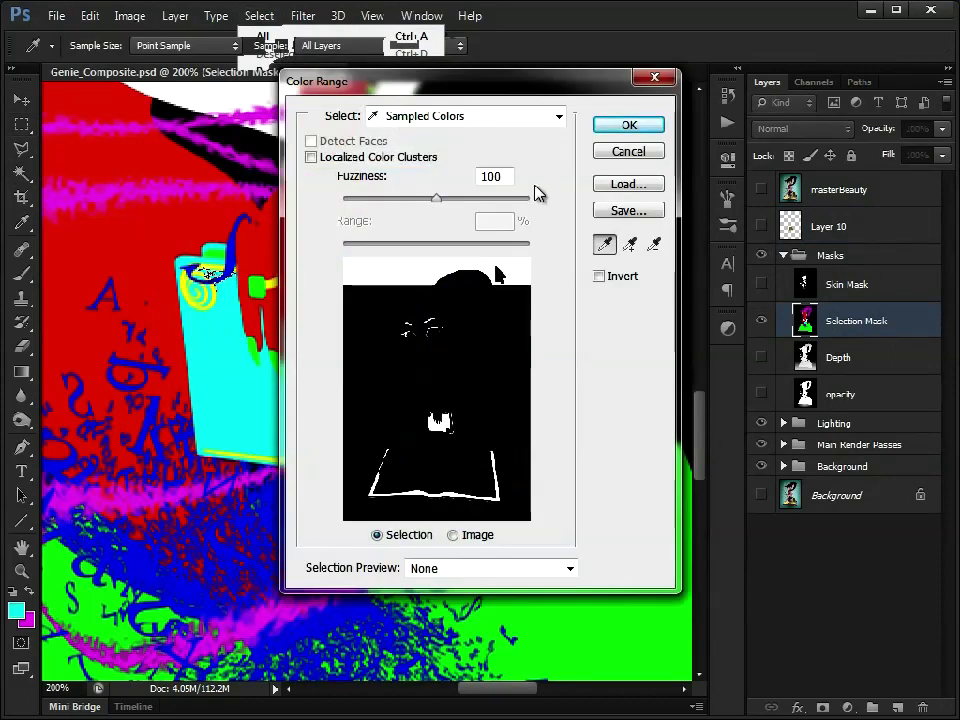
{"action": "left_click_drag", "start_coordinate": [437, 199], "coordinate": [326, 206]}
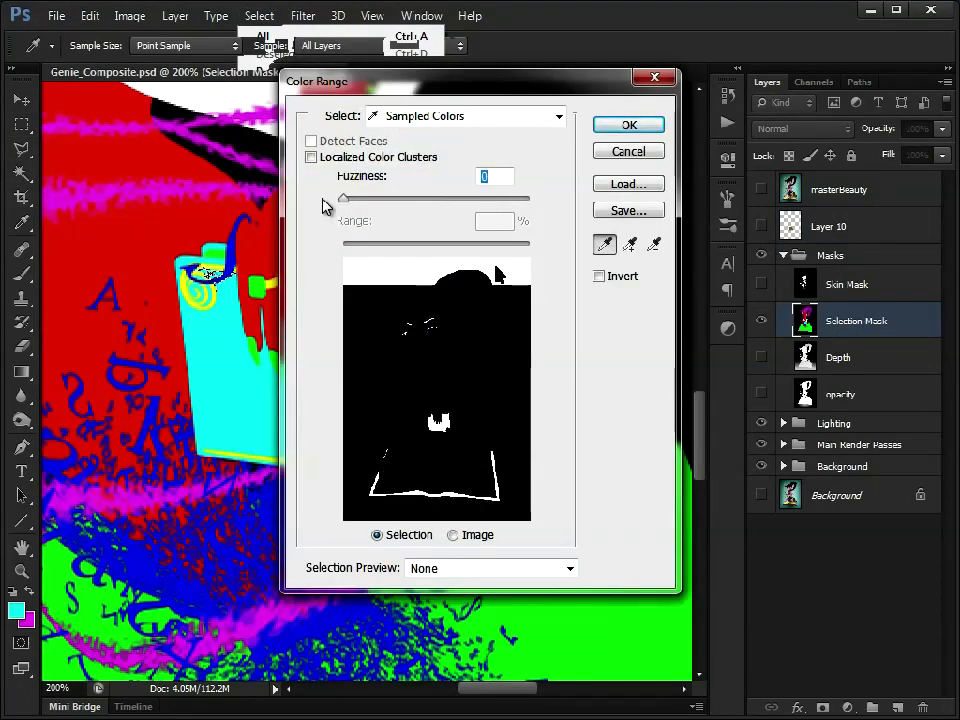
{"action": "left_click", "coordinate": [630, 127]}
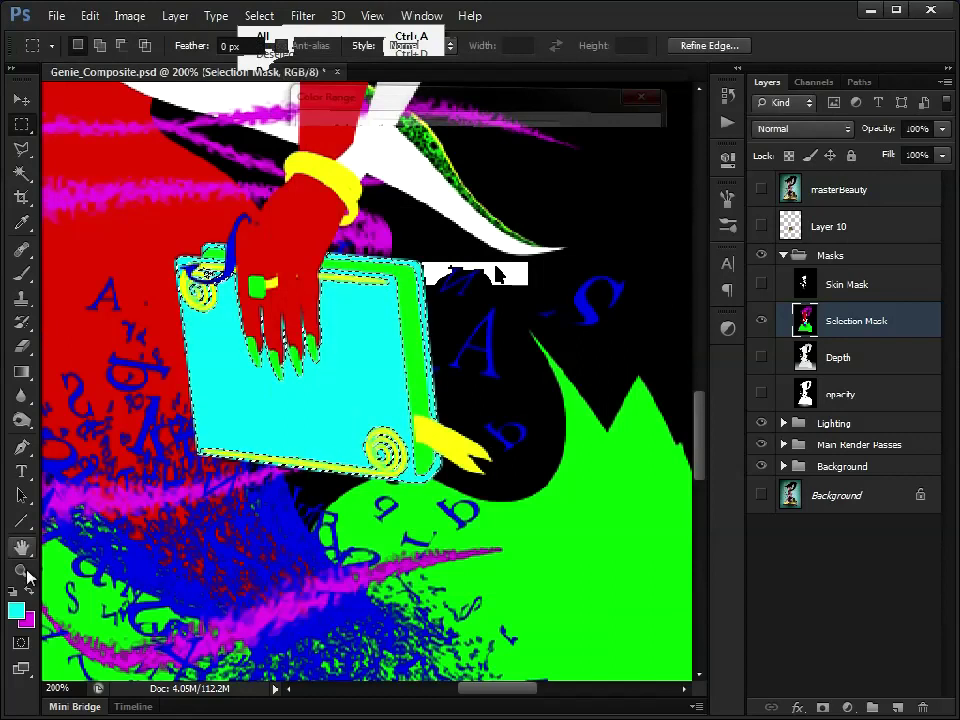
Invert the selection, delete Layer 10's texture outside the book, deselect, and hide the Selection Mask
{"action": "left_click", "coordinate": [259, 15]}
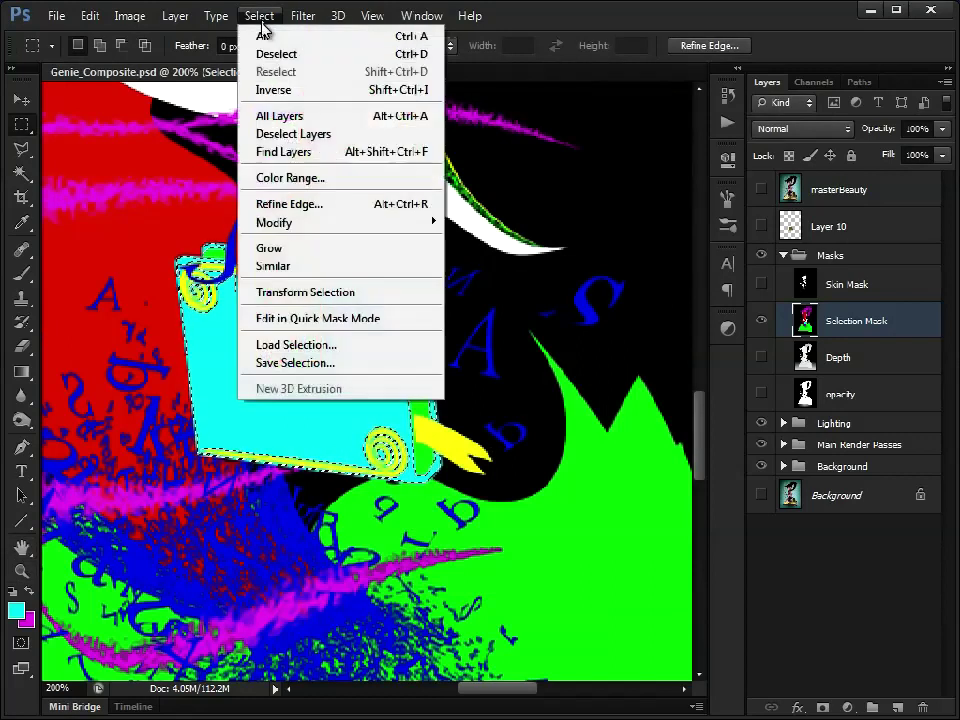
{"action": "left_click", "coordinate": [272, 88]}
{"action": "left_click", "coordinate": [761, 227]}
{"action": "left_click", "coordinate": [805, 228]}
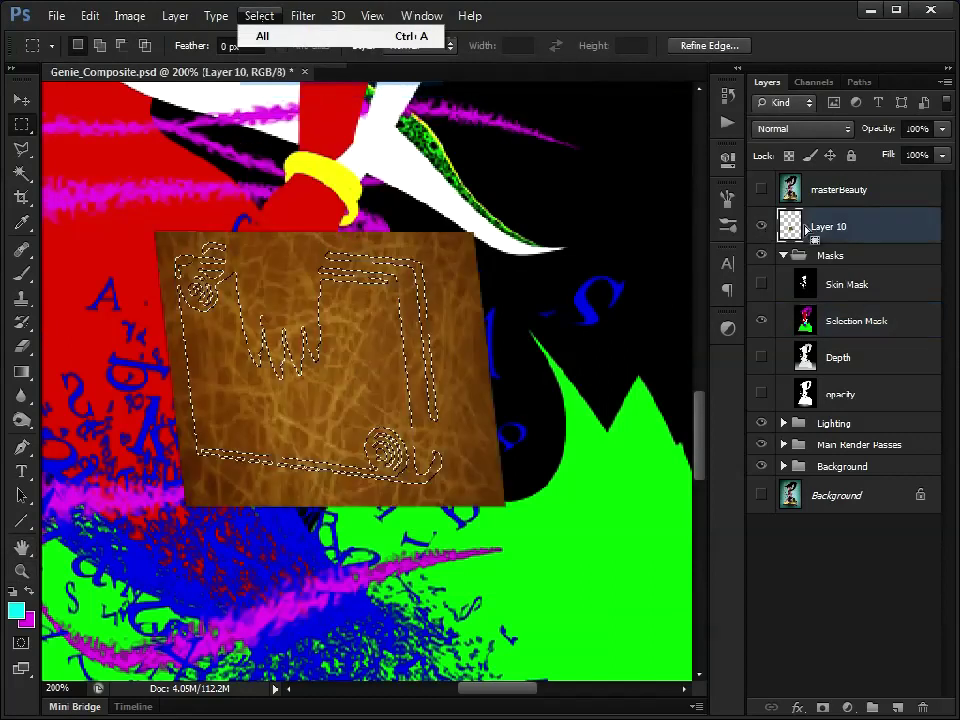
{"action": "key", "text": "Delete"}
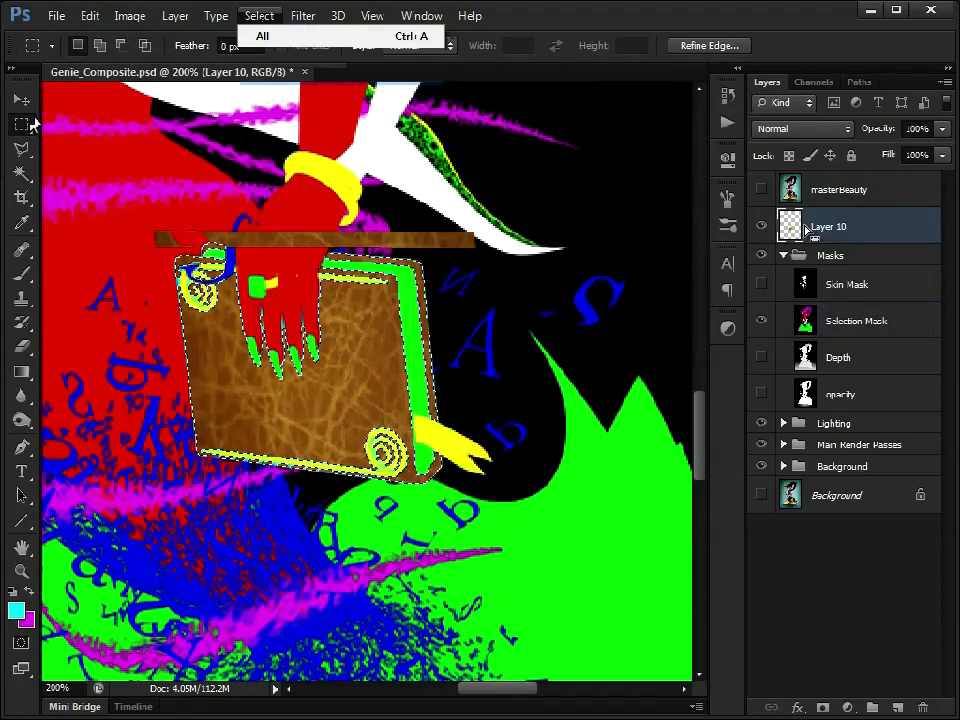
{"action": "key", "text": "ctrl+d"}
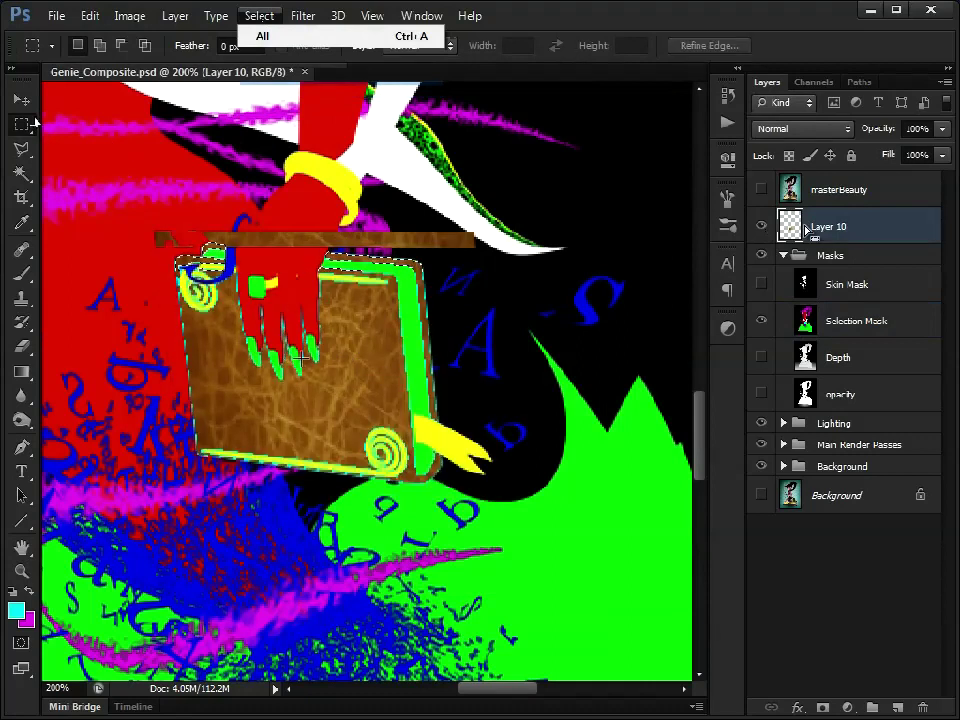
{"action": "left_click", "coordinate": [761, 320]}
{"action": "left_click", "coordinate": [784, 256]}
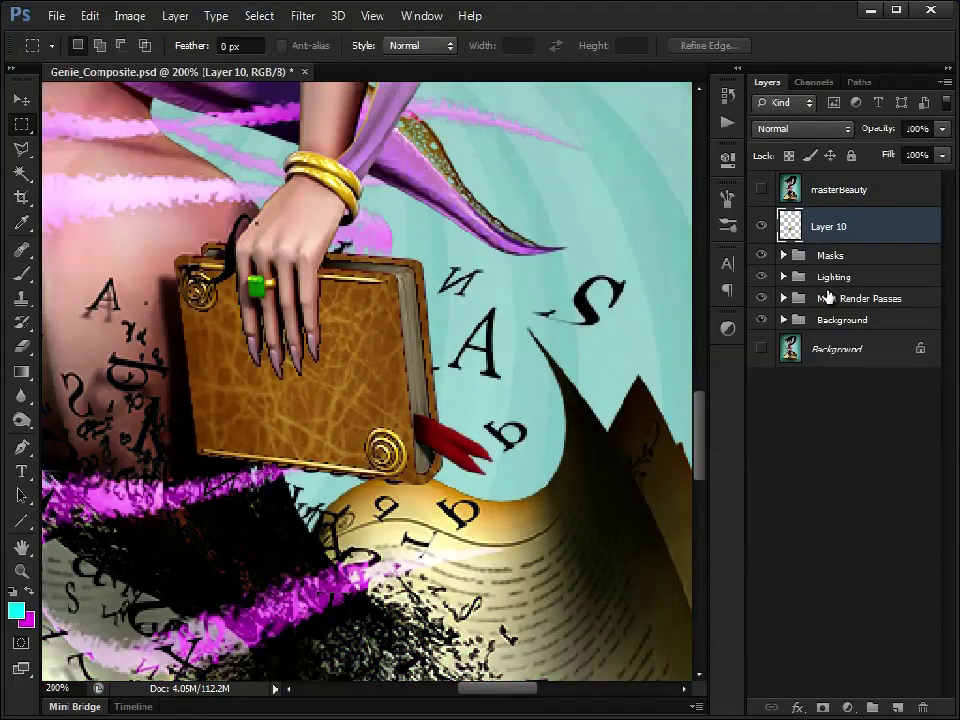
Set Layer 10 to Multiply and toggle its visibility to compare the book colour
{"action": "left_click", "coordinate": [838, 131]}
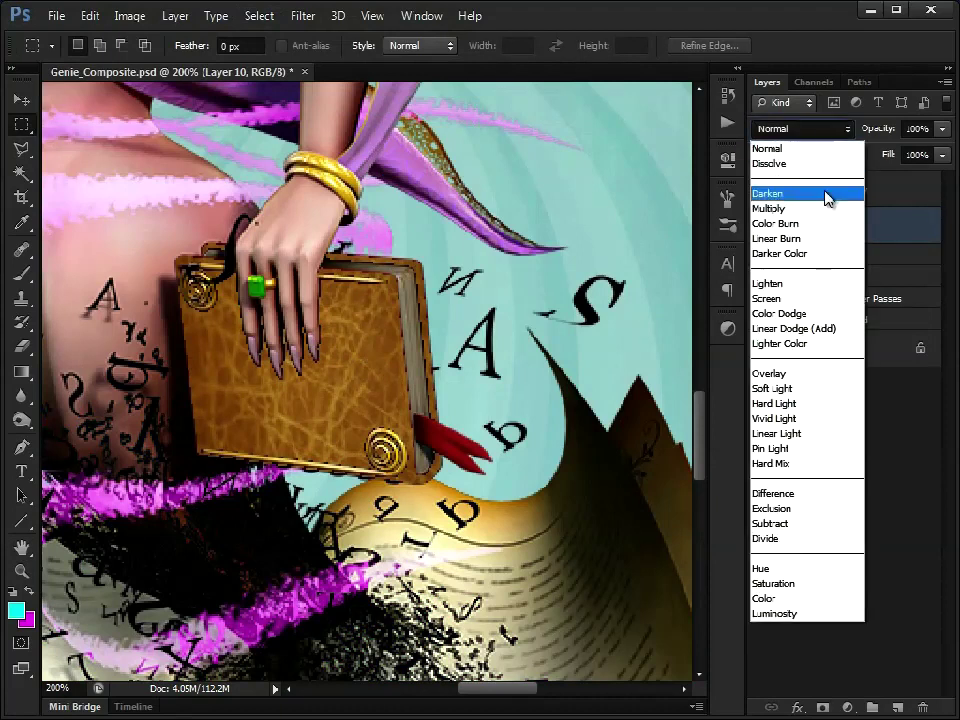
{"action": "left_click", "coordinate": [816, 210]}
{"action": "key", "text": "ctrl+BackSpace"}
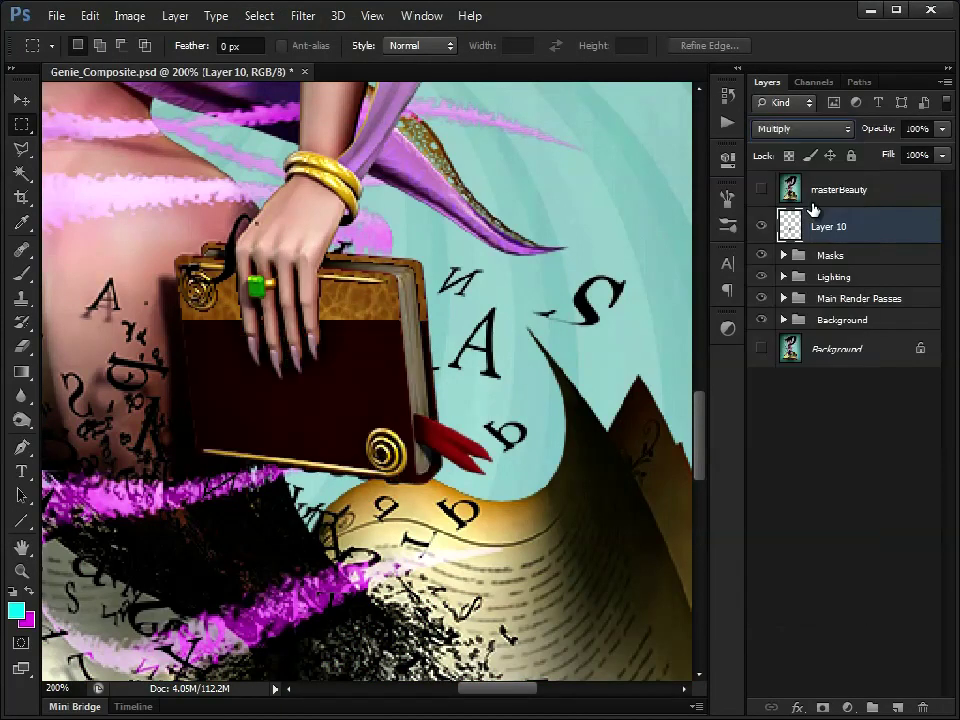
{"action": "left_click", "coordinate": [768, 227]}
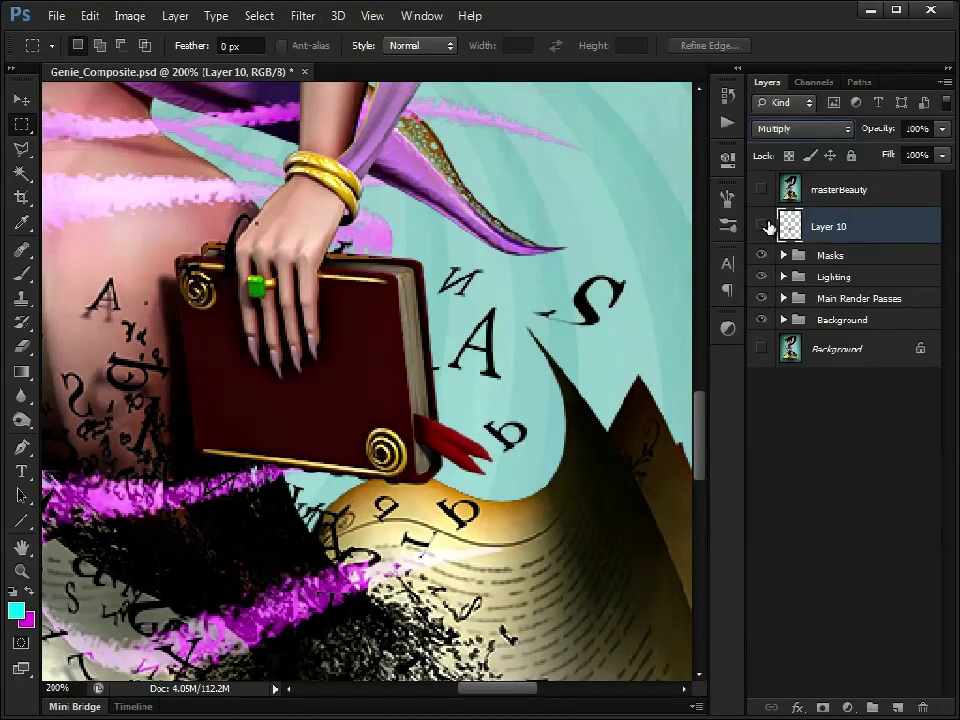
{"action": "left_click", "coordinate": [768, 227]}
{"action": "left_click", "coordinate": [768, 227]}
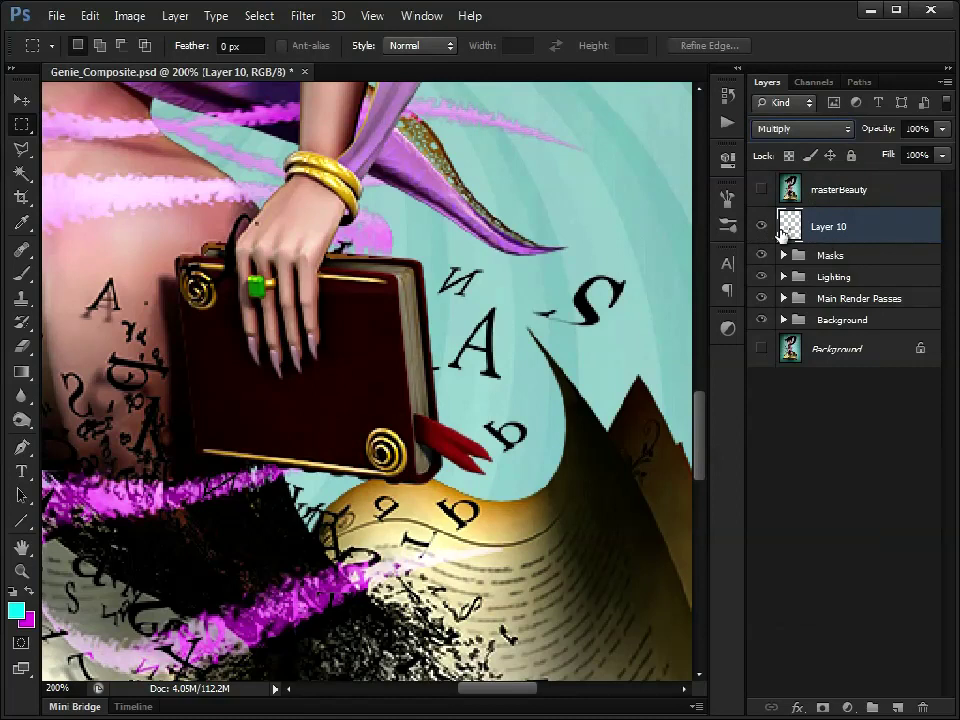
{"action": "left_click", "coordinate": [767, 228]}
{"action": "left_click", "coordinate": [767, 228]}
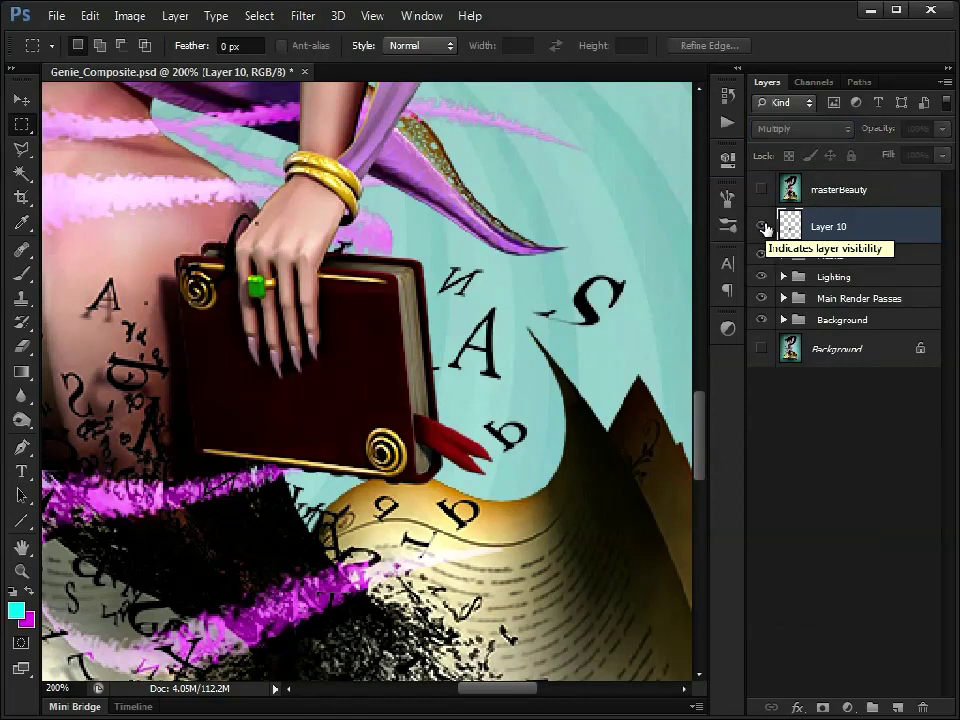
Try Overlay, settle on Soft Light for Layer 10, and zoom out to see the whole genie
{"action": "left_click", "coordinate": [831, 129]}
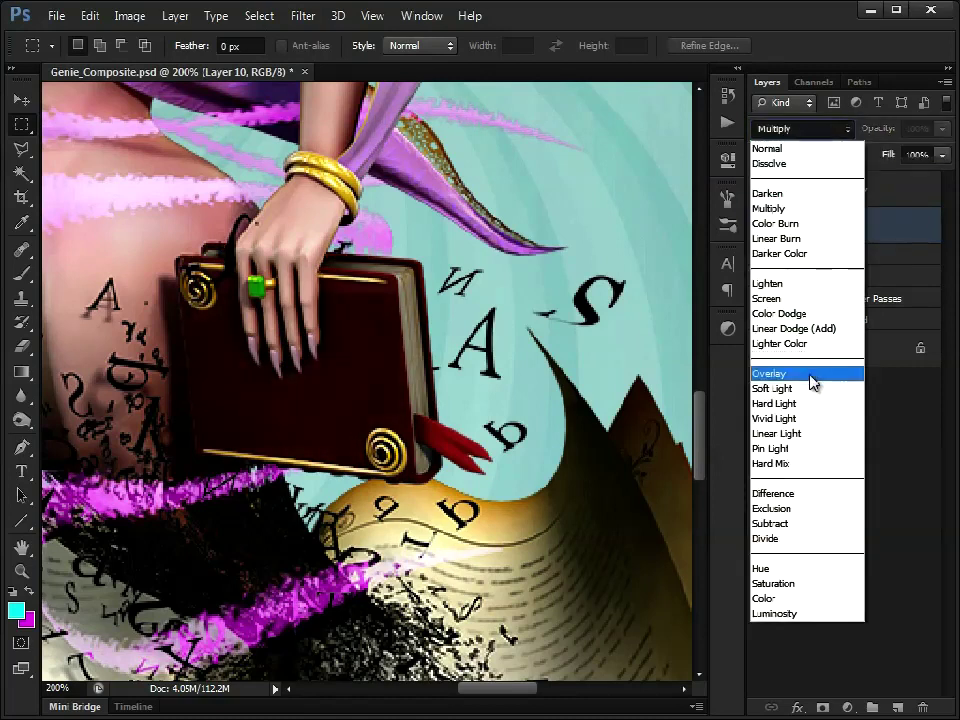
{"action": "left_click", "coordinate": [812, 378]}
{"action": "left_click", "coordinate": [808, 138]}
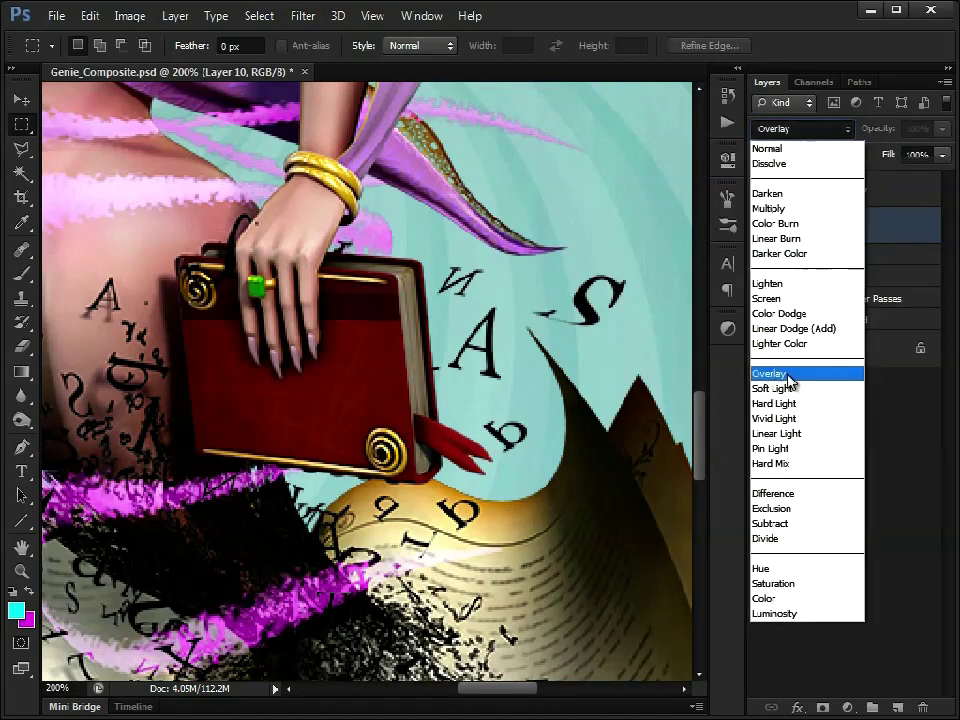
{"action": "left_click", "coordinate": [790, 390]}
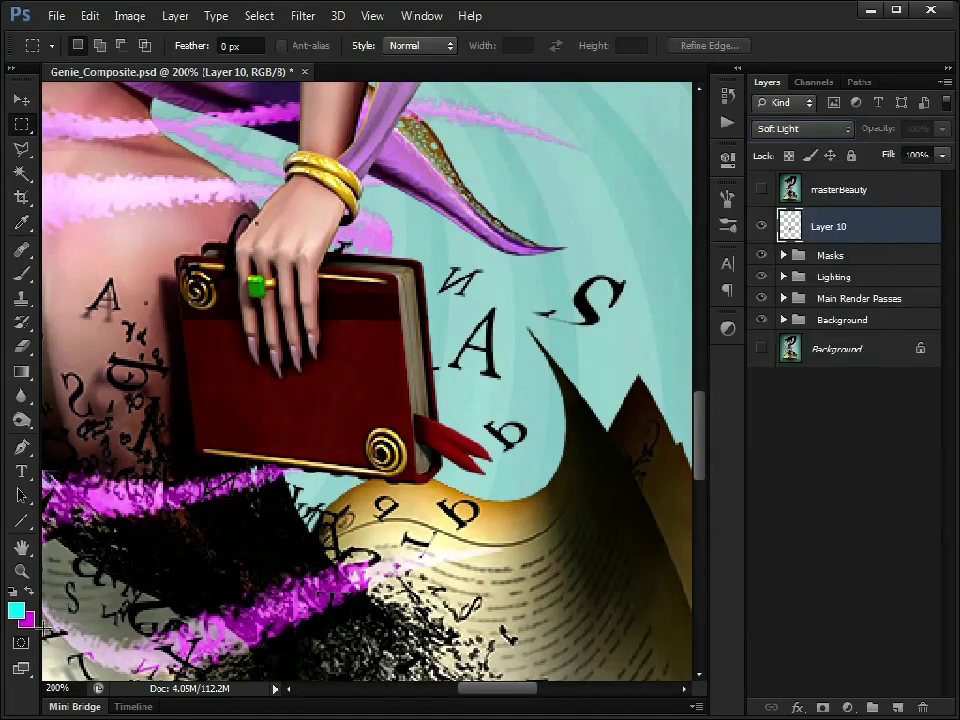
{"action": "left_click", "coordinate": [21, 571]}
{"action": "left_click", "coordinate": [434, 440], "text": "alt"}
{"action": "left_click", "coordinate": [434, 440], "text": "alt"}
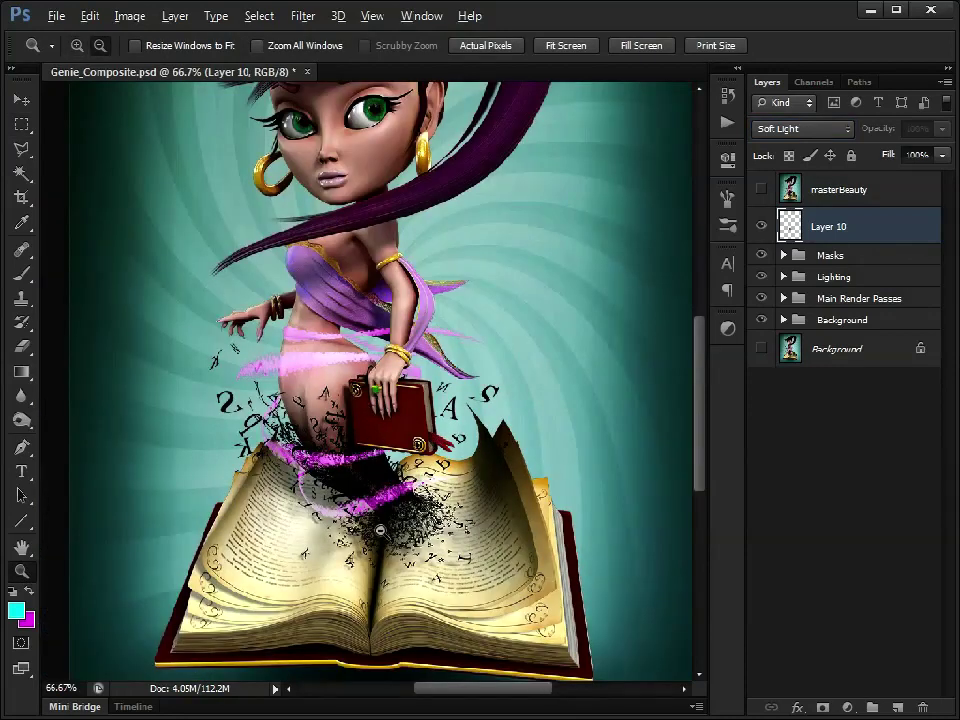
{"action": "key", "text": "alt"}
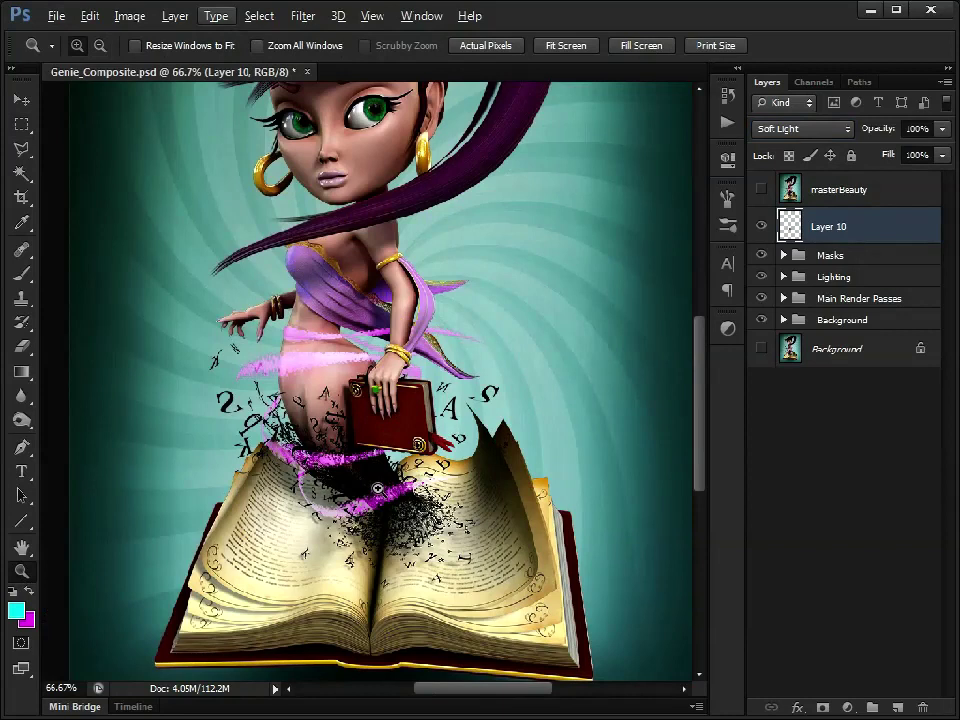
{"action": "left_click", "coordinate": [395, 406]}
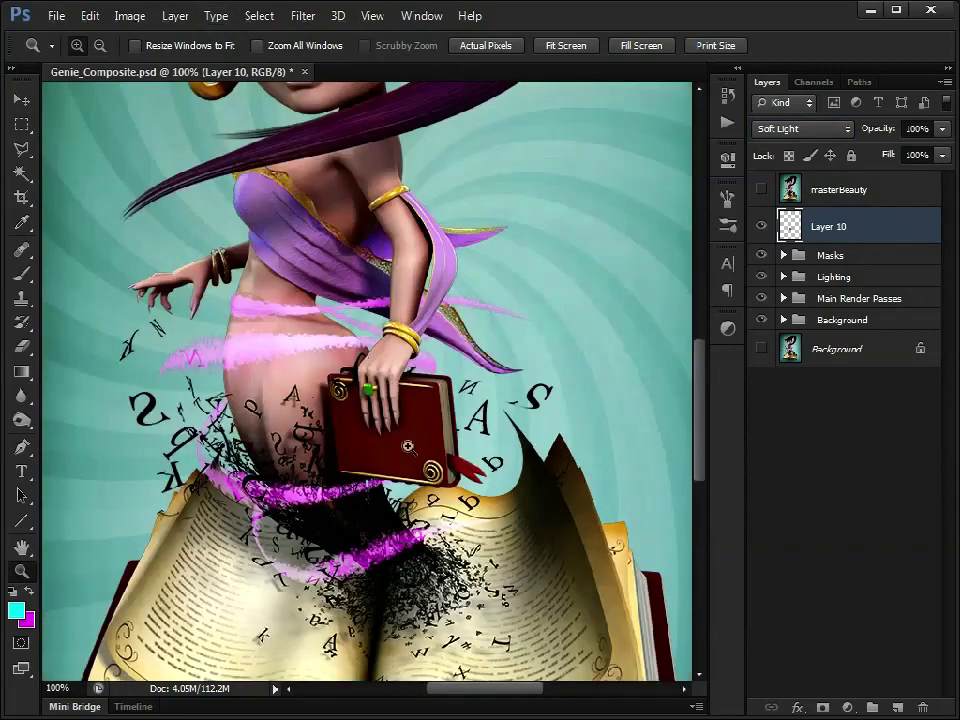
{"action": "left_click", "coordinate": [418, 438]}
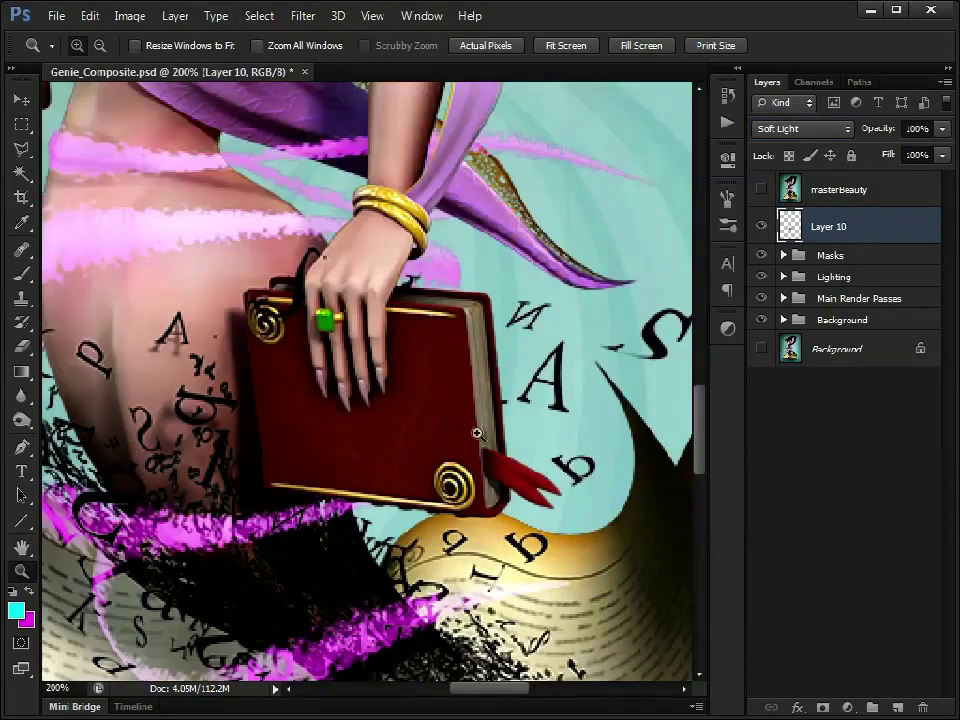
{"action": "left_click", "coordinate": [400, 218], "text": "alt"}
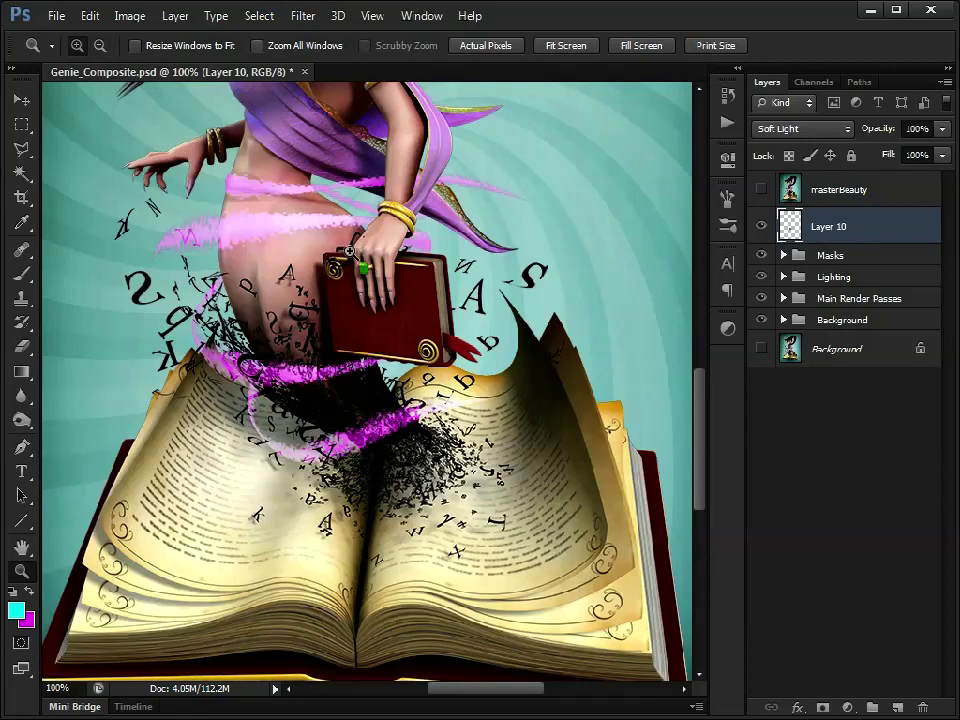
{"action": "left_click", "coordinate": [403, 372], "text": "alt"}
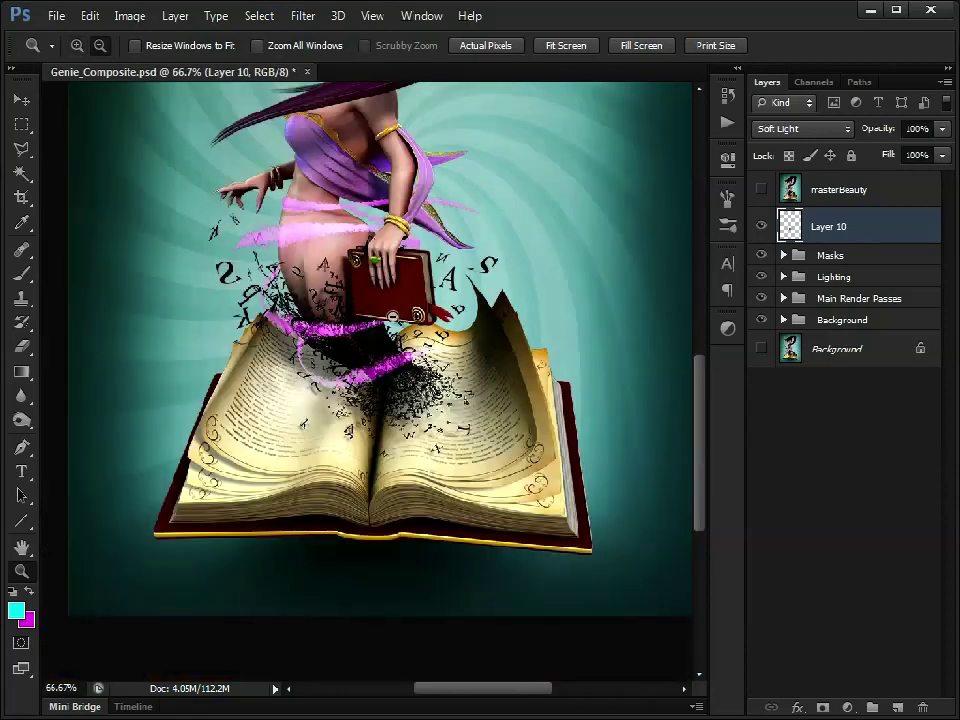
{"action": "left_click", "coordinate": [403, 222], "text": "alt"}
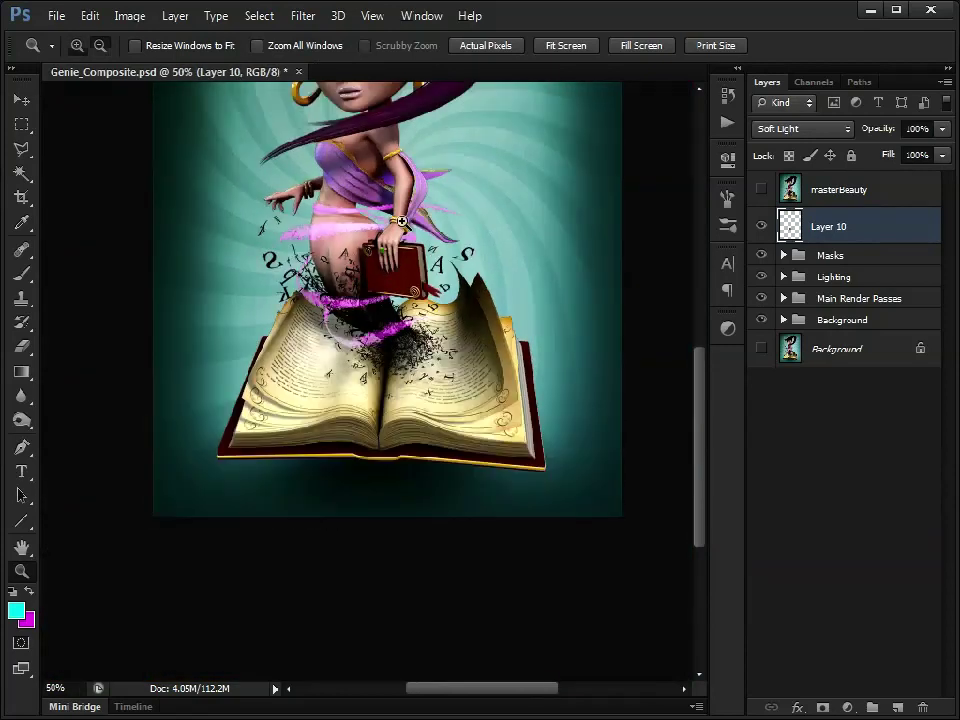
{"action": "left_click", "coordinate": [21, 547]}
{"action": "left_click_drag", "start_coordinate": [444, 232], "coordinate": [425, 402]}
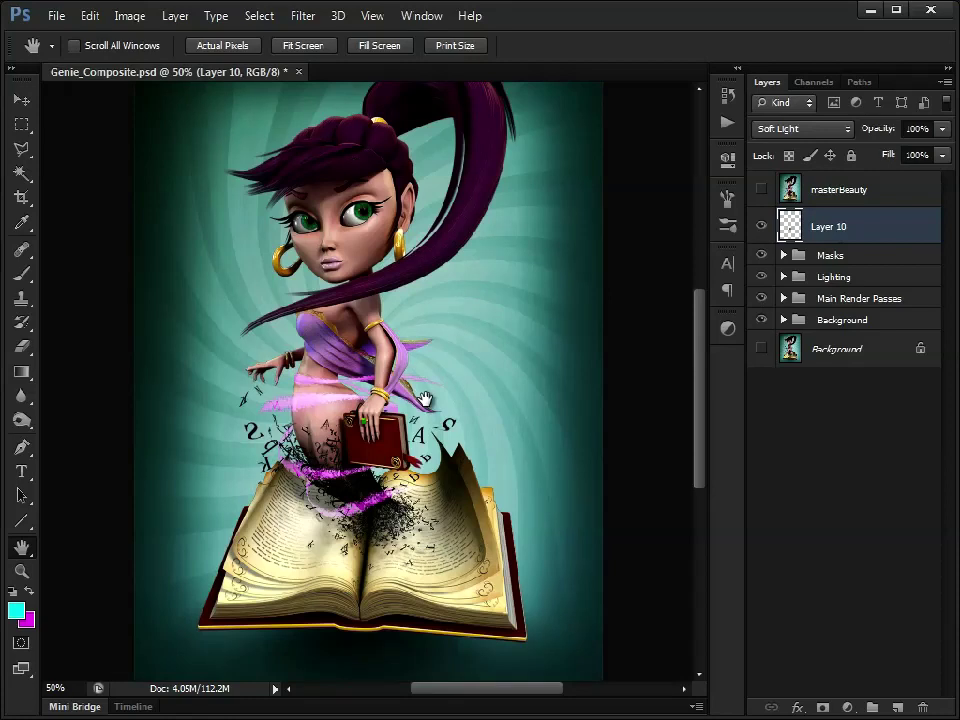
{"action": "scroll", "coordinate": [431, 360], "scroll_direction": "up", "scroll_amount": 3}
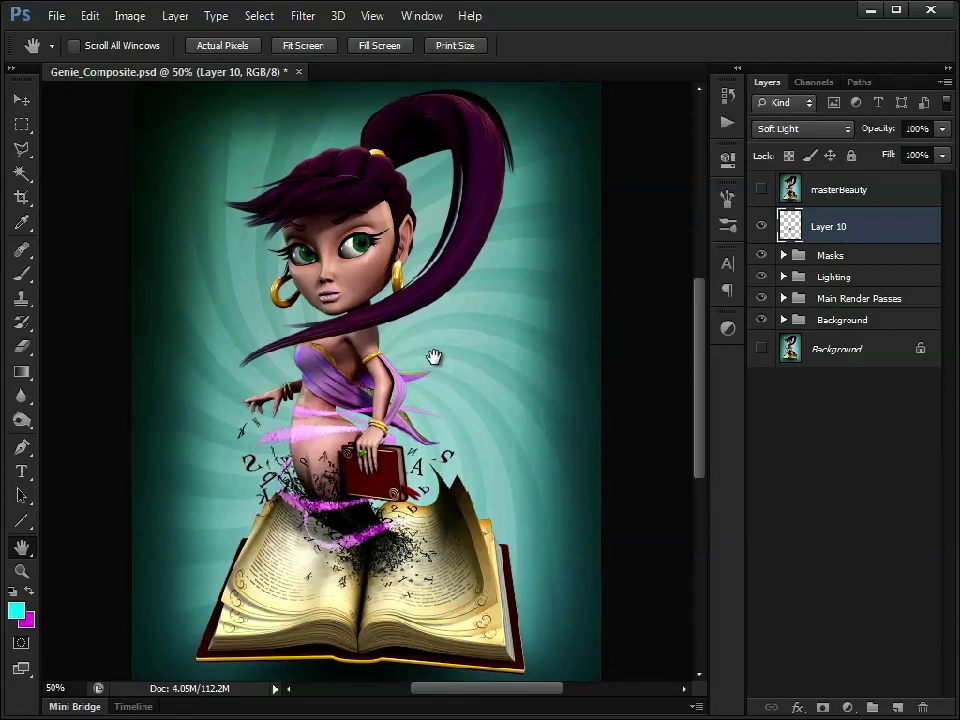